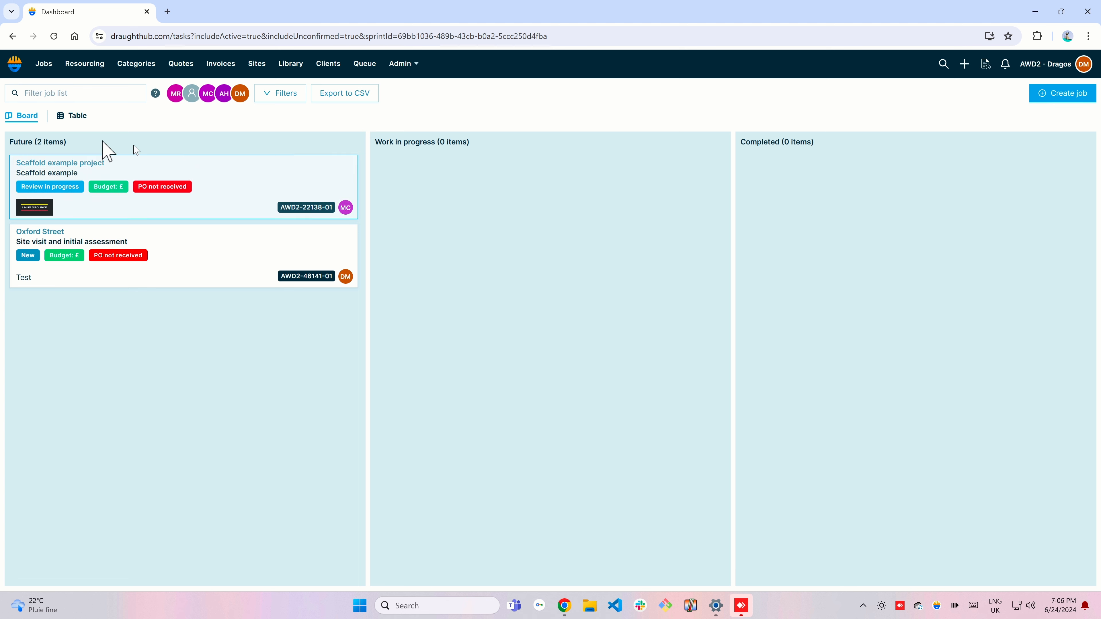
# Step: View the jobs as a table, look across its columns, and return to the board view
pyautogui.click(78, 117)
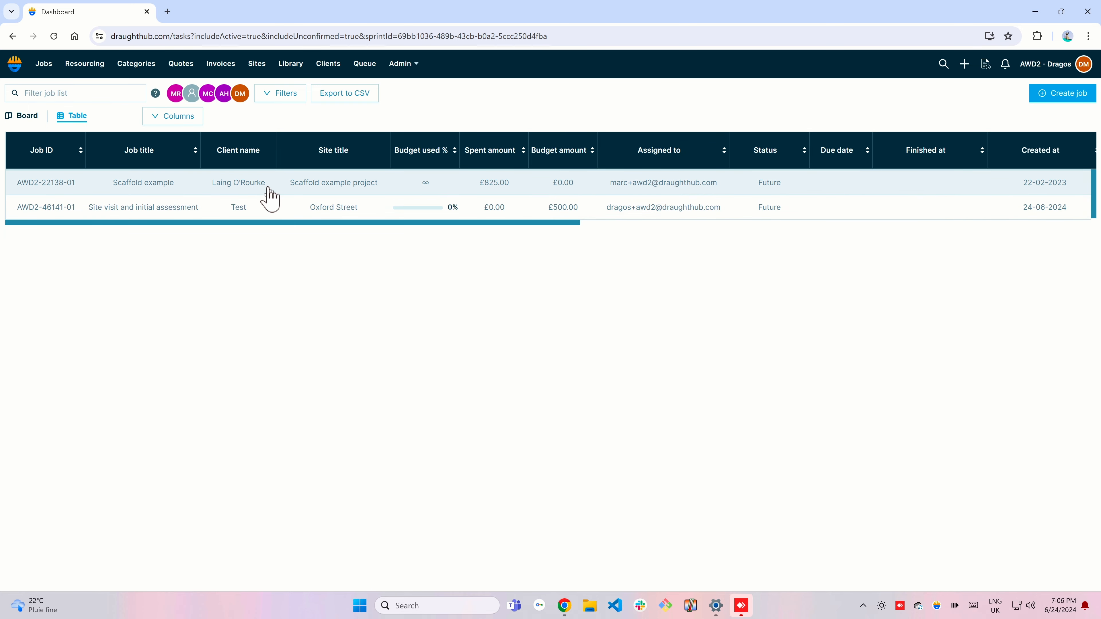
pyautogui.moveTo(261, 223); pyautogui.dragTo(118, 229)
pyautogui.click(27, 116)
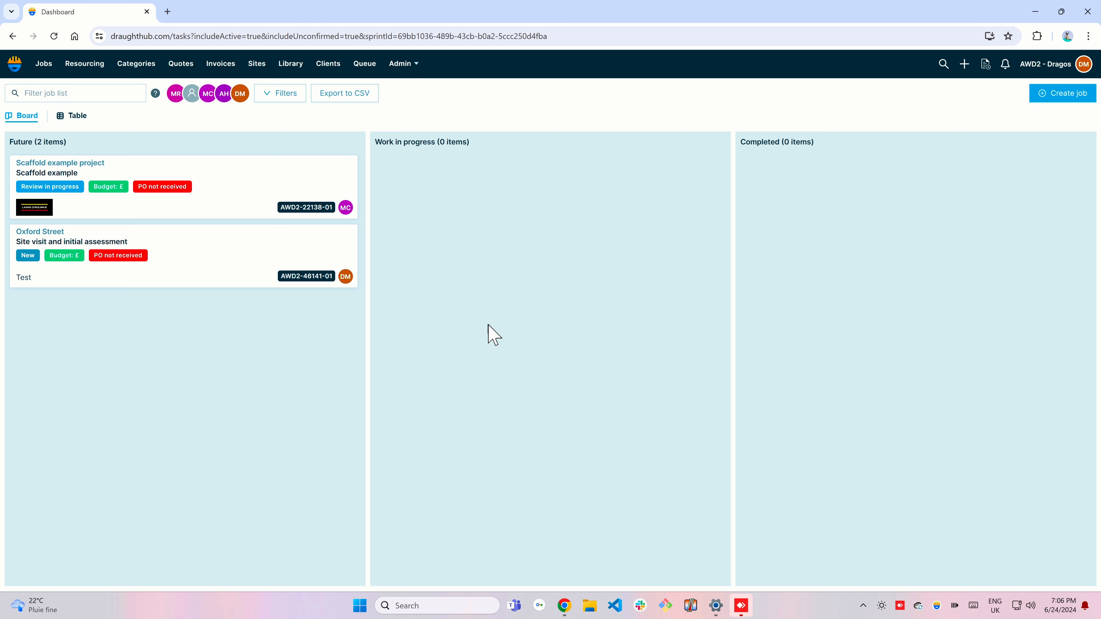
# Step: Open the Oxford Street job "Site visit and initial assessment" from the Future column
pyautogui.click(167, 273)
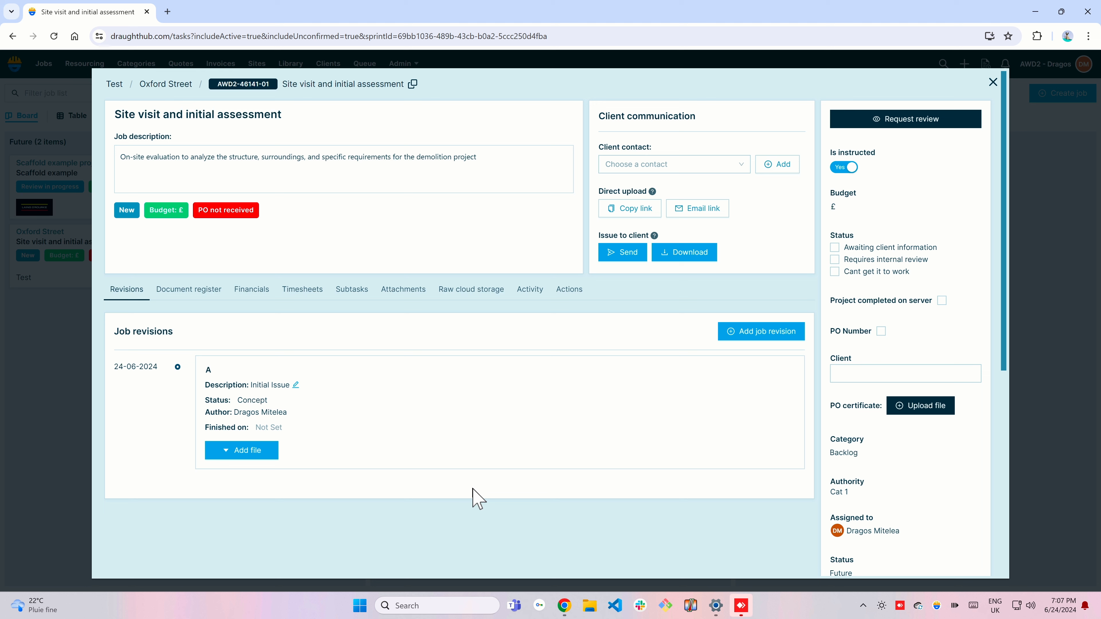
pyautogui.click(866, 205)
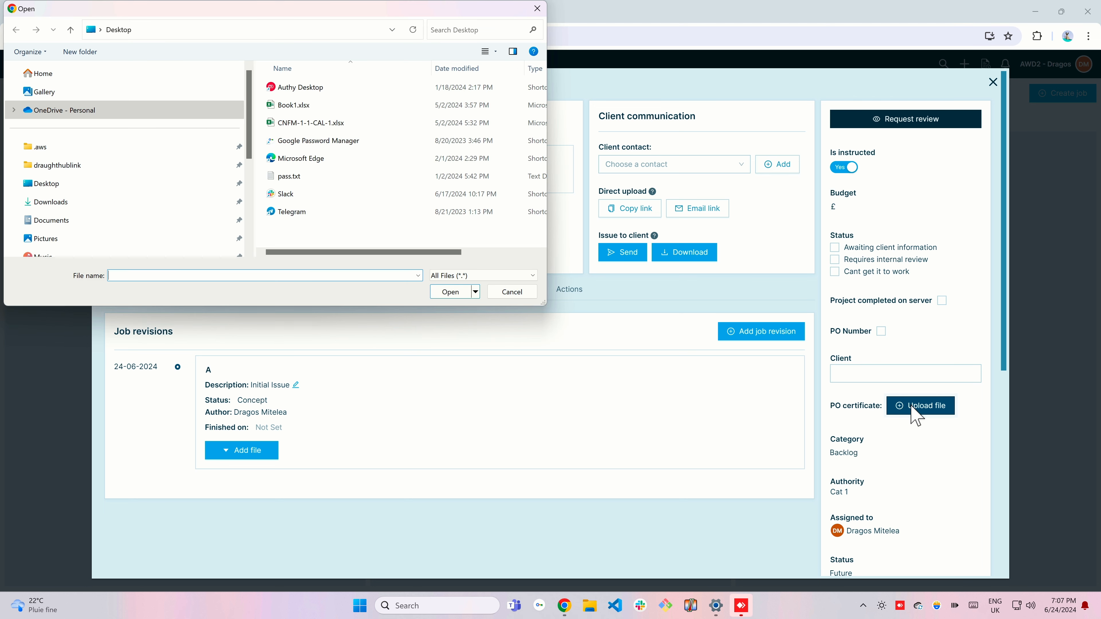
pyautogui.click(513, 292)
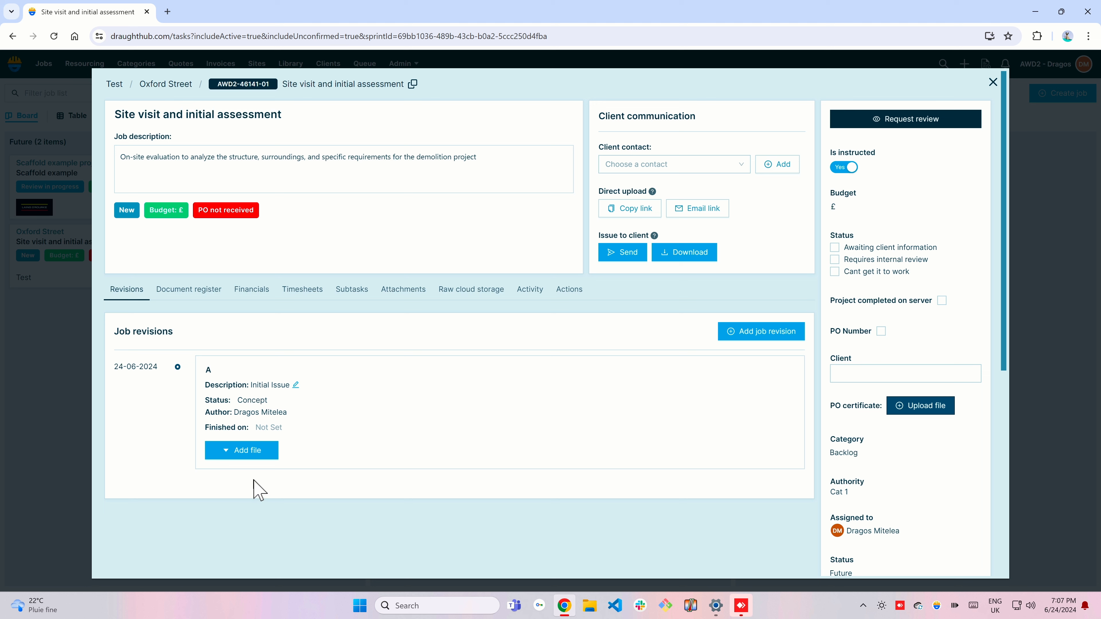
pyautogui.moveTo(113, 366); pyautogui.dragTo(151, 368)
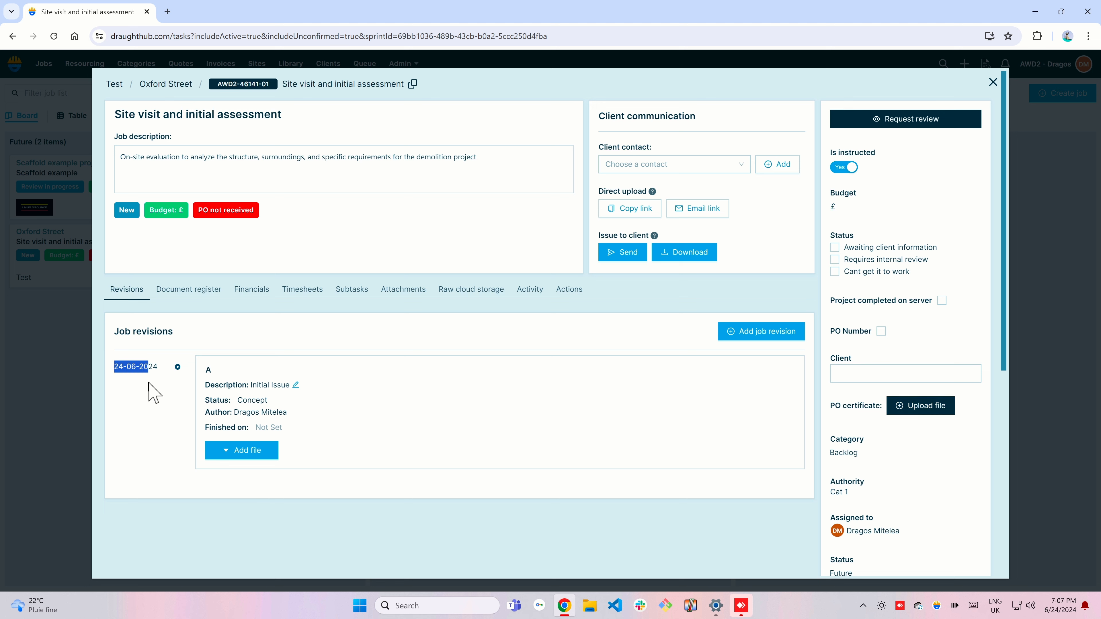
pyautogui.click(152, 393)
pyautogui.click(162, 409)
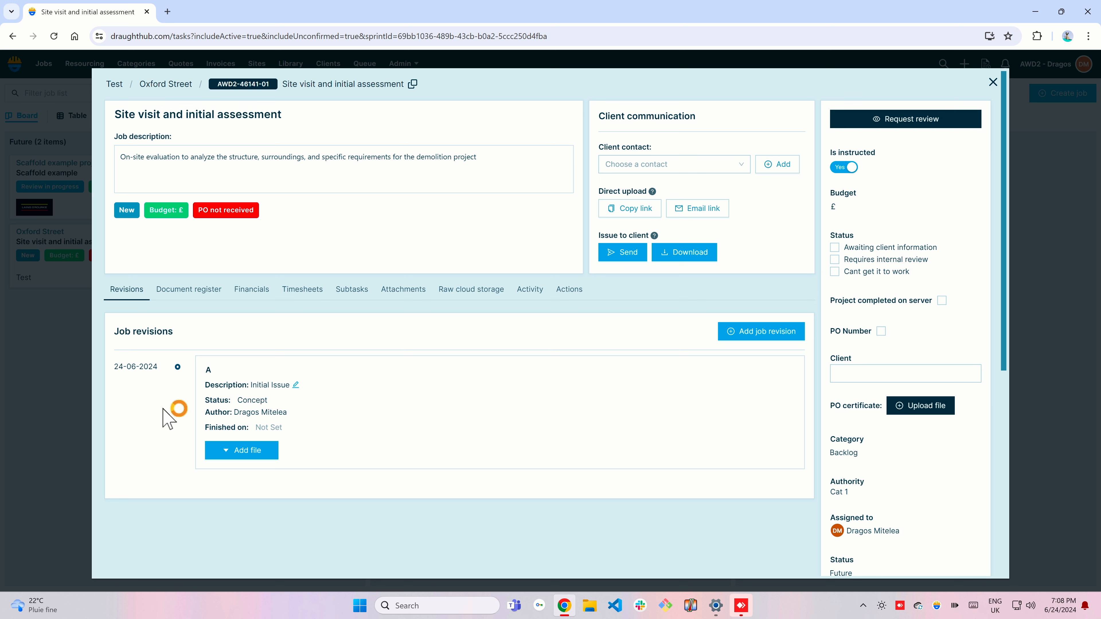
pyautogui.click(162, 409)
# Step: Start adding an AutoCAD file to job revision A, named "My file" and using the A1 template
pyautogui.click(234, 451)
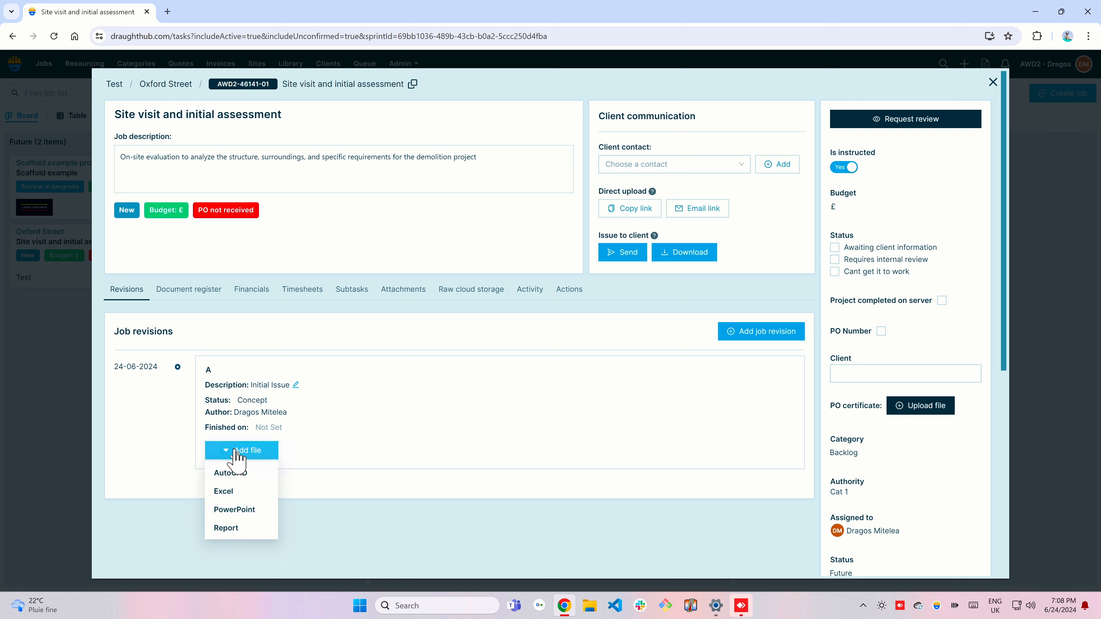
pyautogui.click(266, 474)
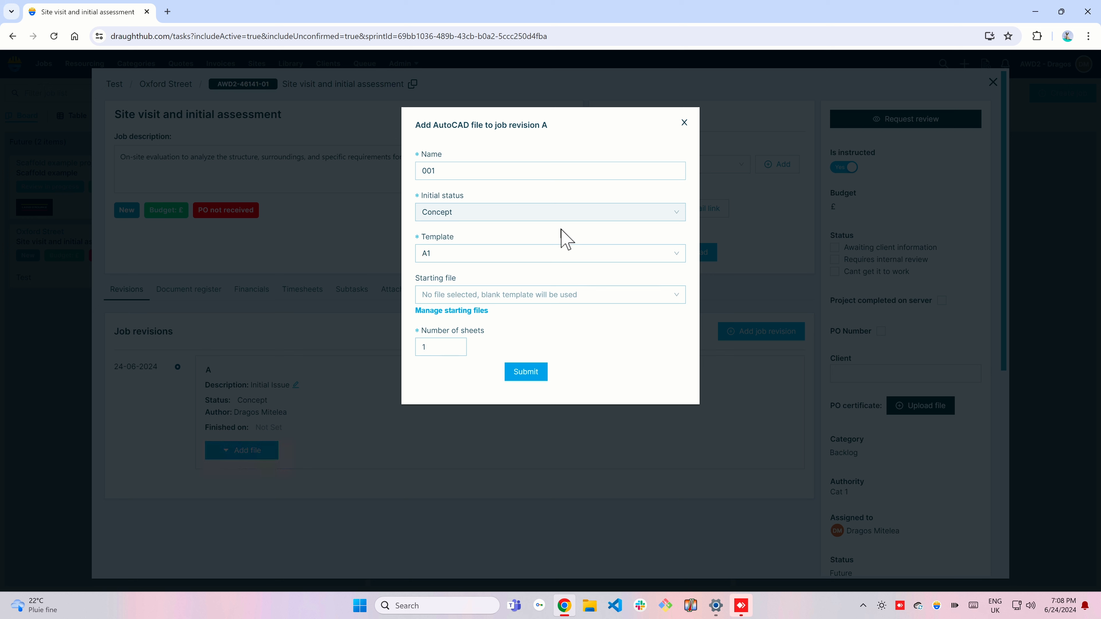
pyautogui.click(455, 172)
pyautogui.moveTo(455, 173); pyautogui.dragTo(413, 175)
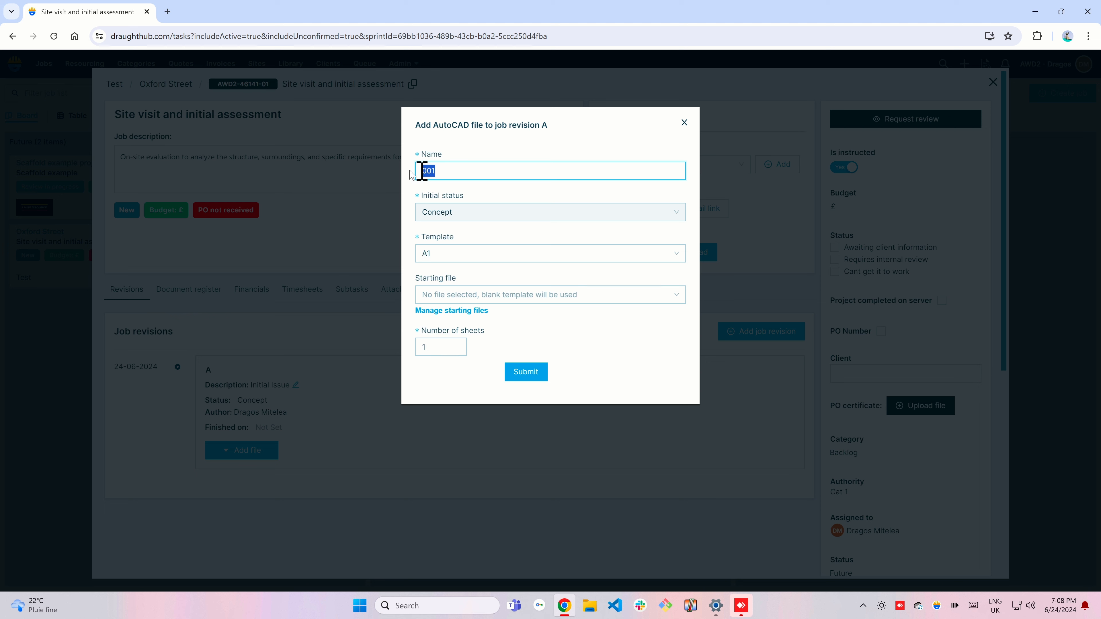
pyautogui.write('My file')
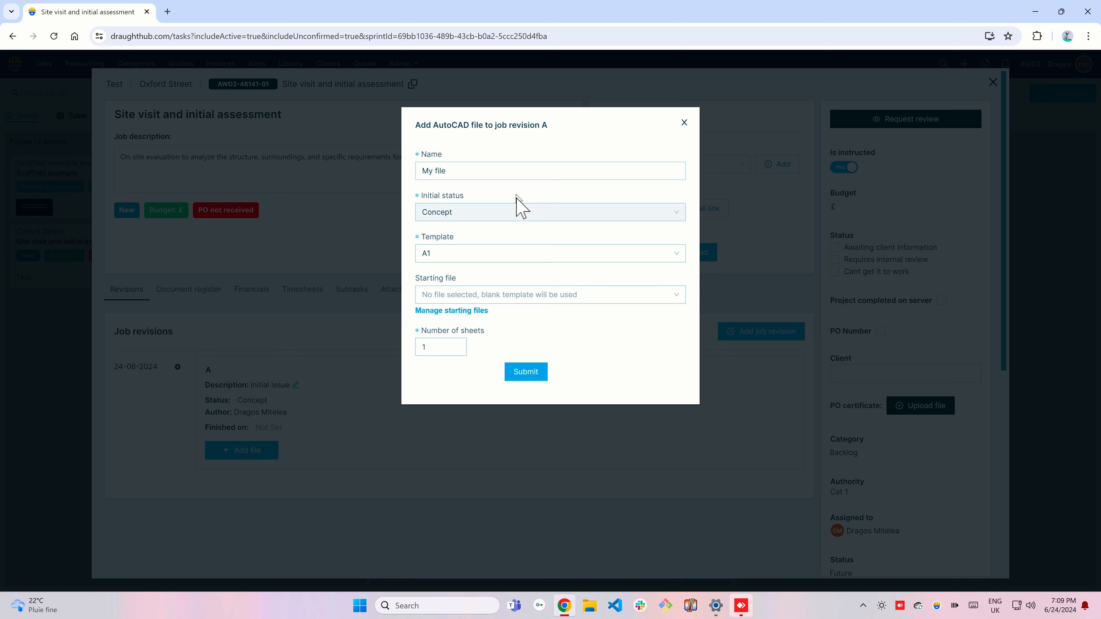
pyautogui.click(520, 259)
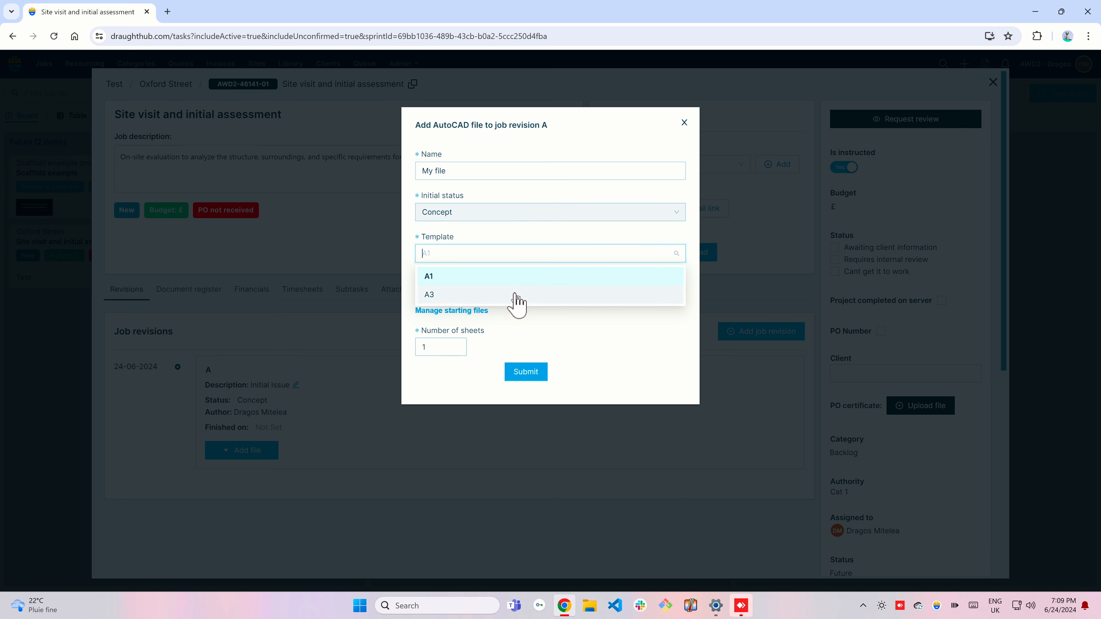
pyautogui.click(523, 278)
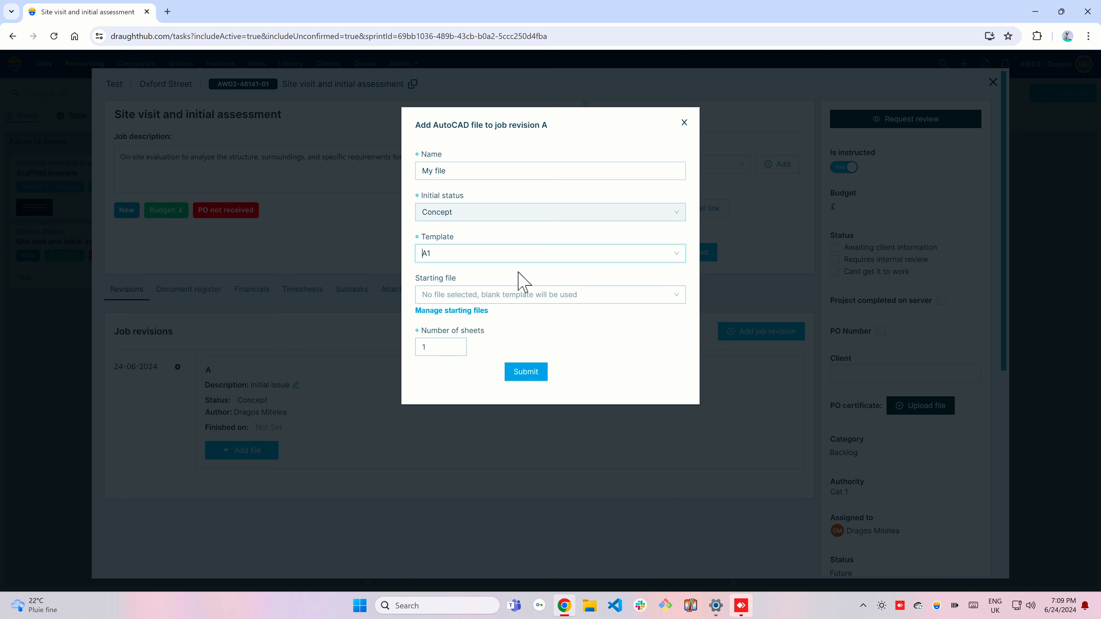
pyautogui.click(461, 343)
pyautogui.click(461, 343)
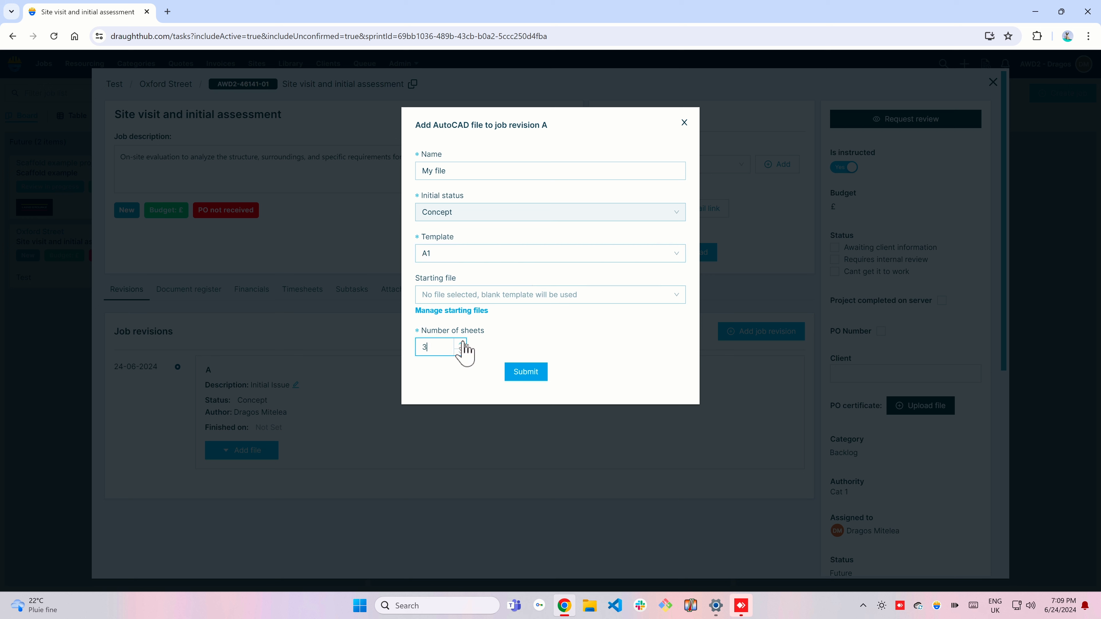
pyautogui.click(460, 351)
pyautogui.click(460, 351)
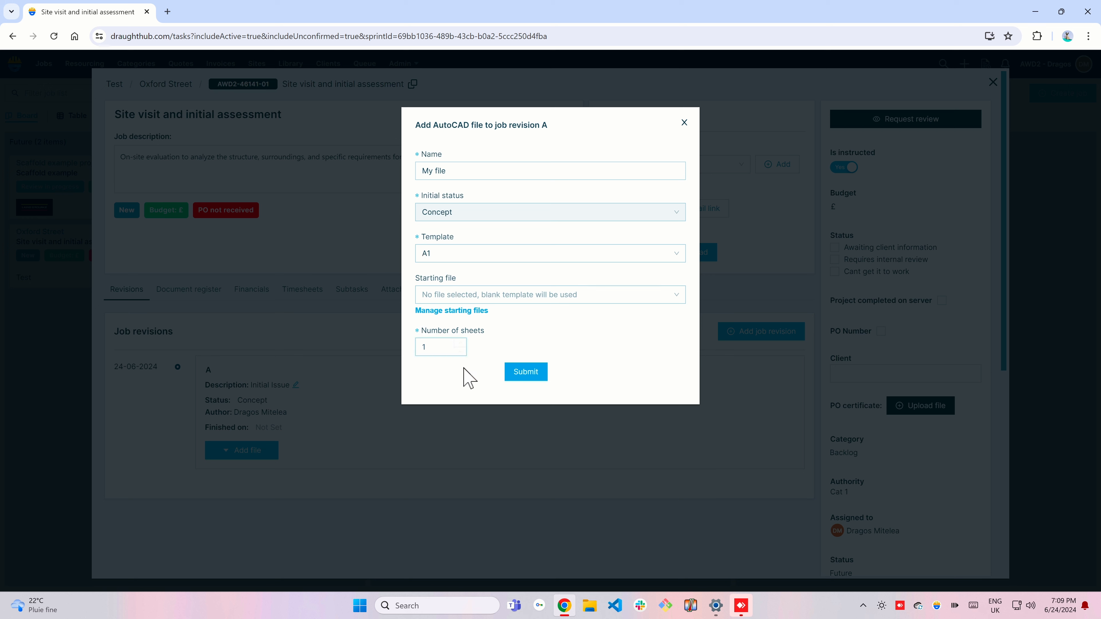
pyautogui.click(501, 294)
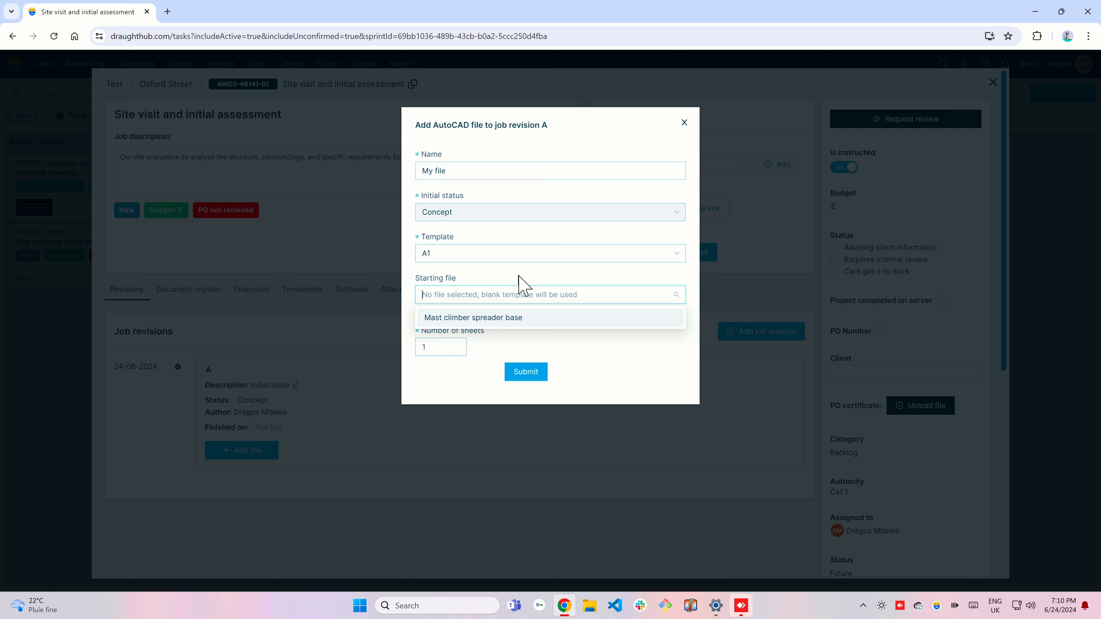
pyautogui.click(519, 276)
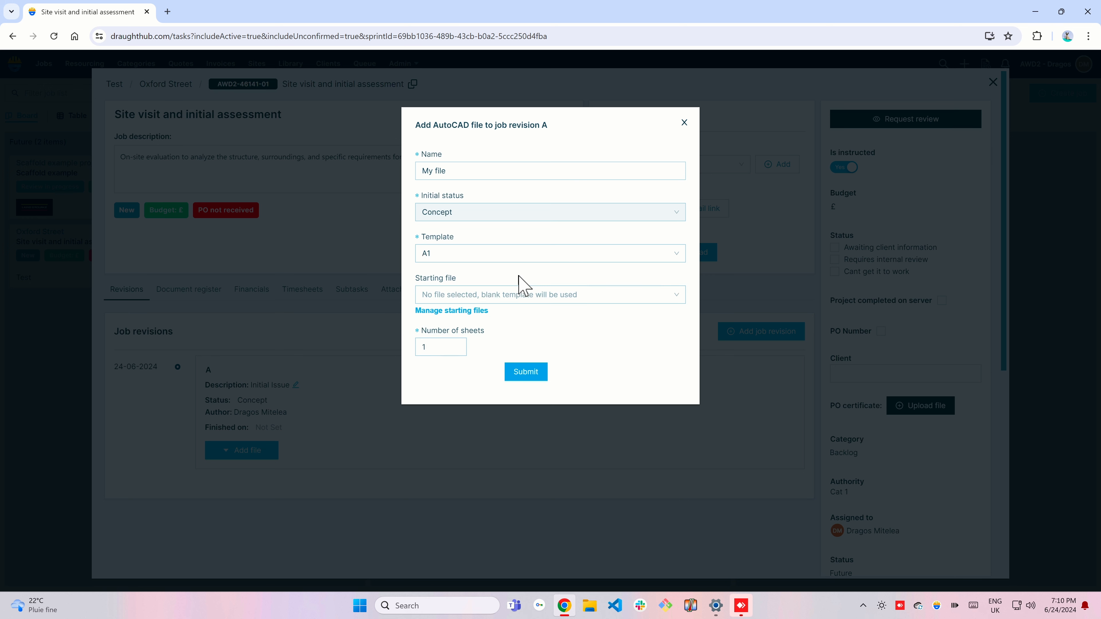
# Step: Submit the new AutoCAD file and open it from job revision A
pyautogui.click(528, 373)
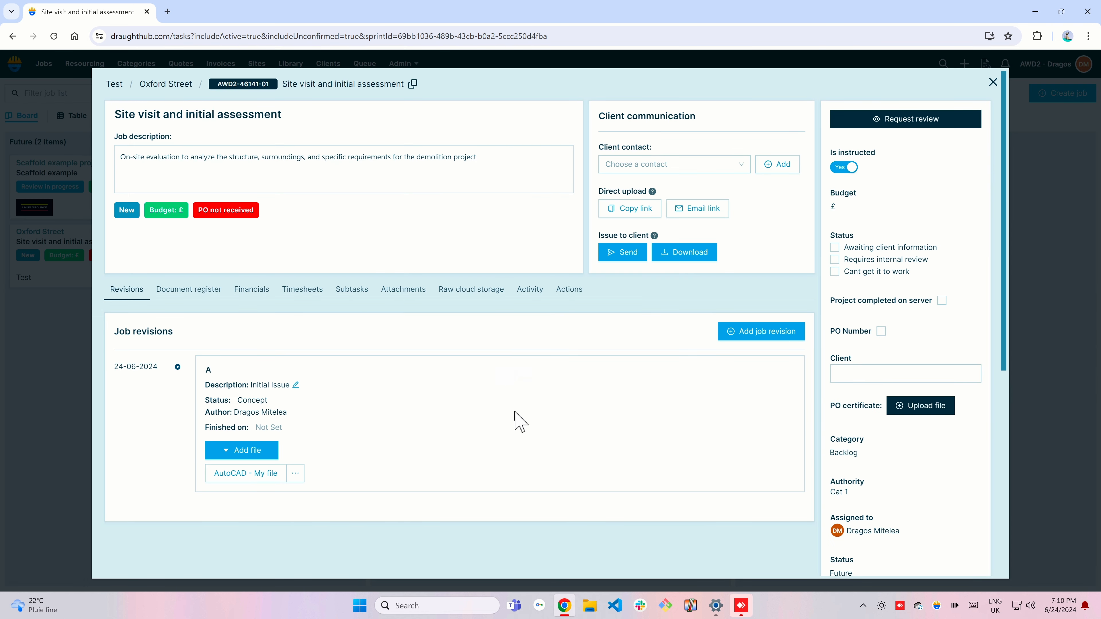
pyautogui.click(247, 474)
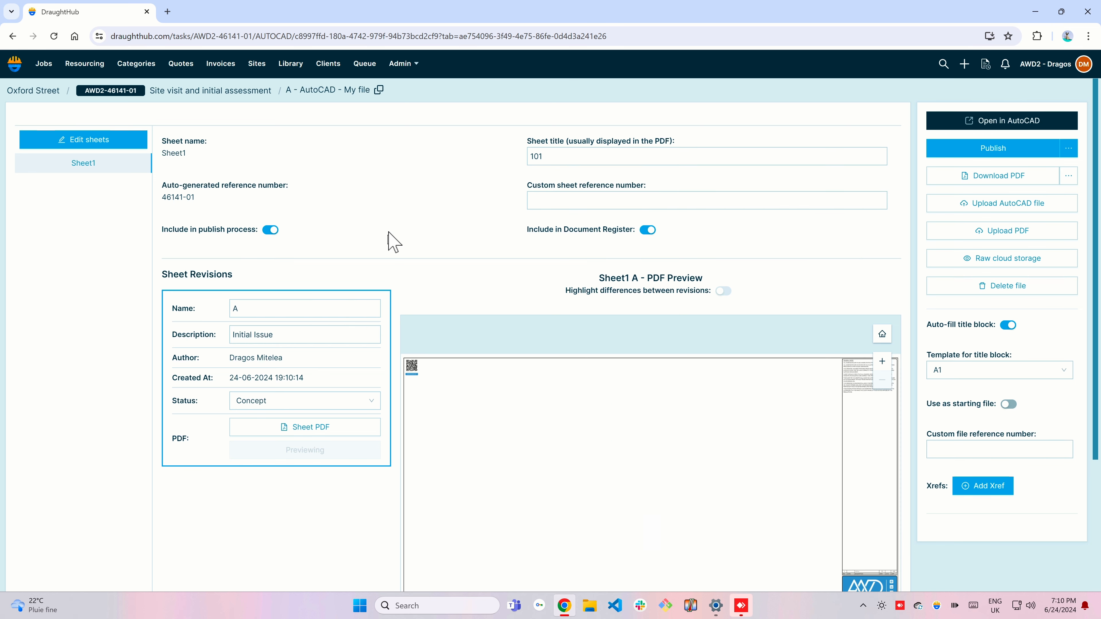
# Step: Examine the file's sheet details, the sheet editing options and the title block in the PDF preview
pyautogui.scroll(-3, 390, 240)
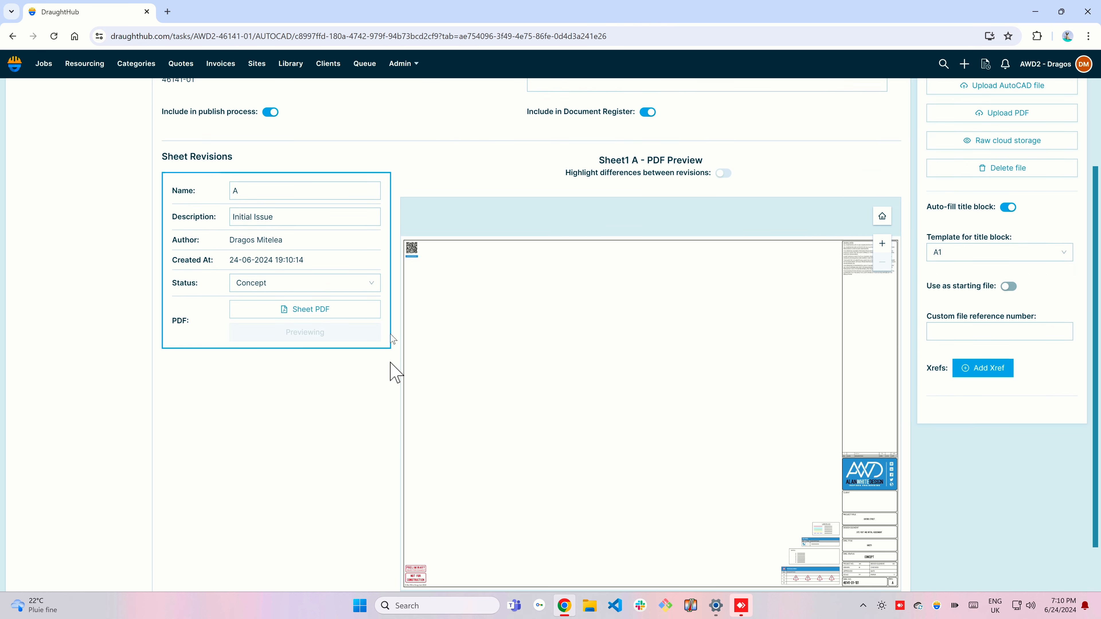
pyautogui.scroll(3, 389, 408)
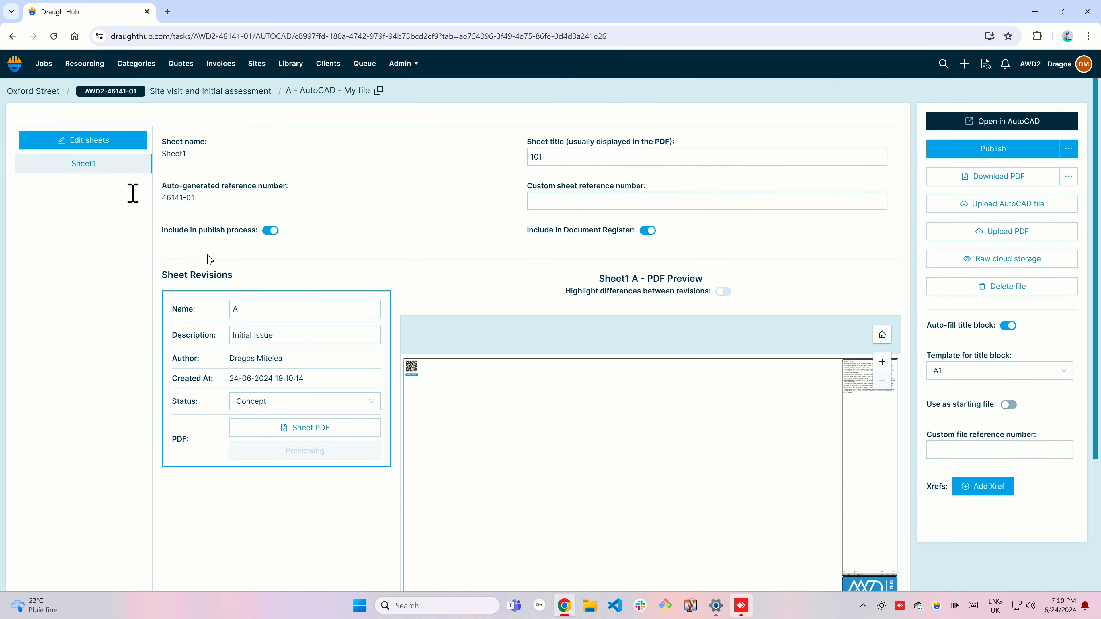
pyautogui.click(98, 141)
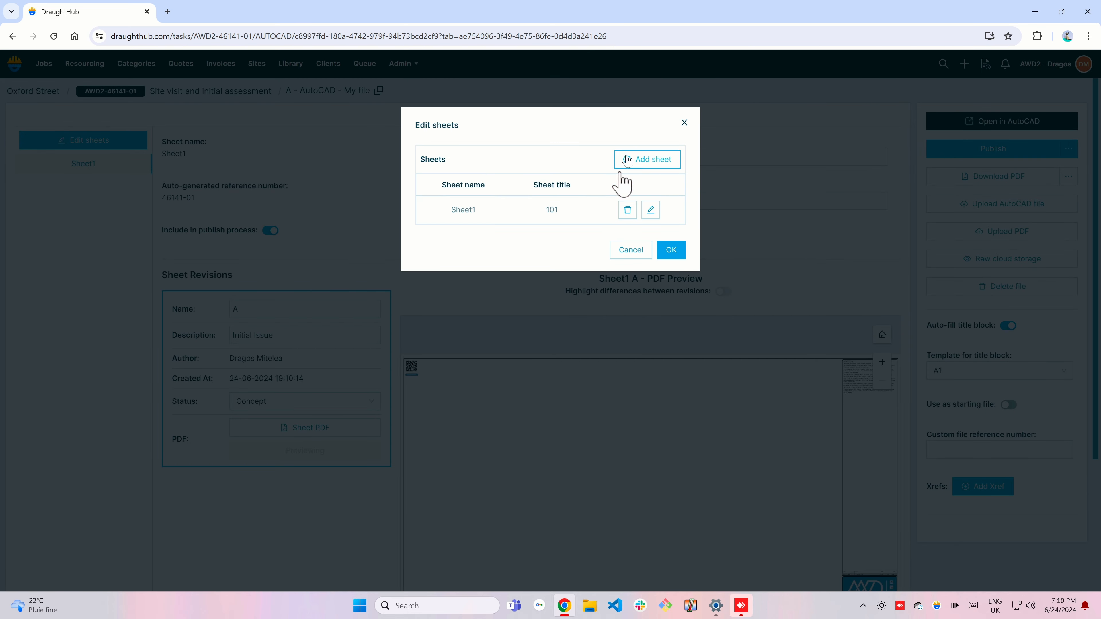
pyautogui.click(636, 250)
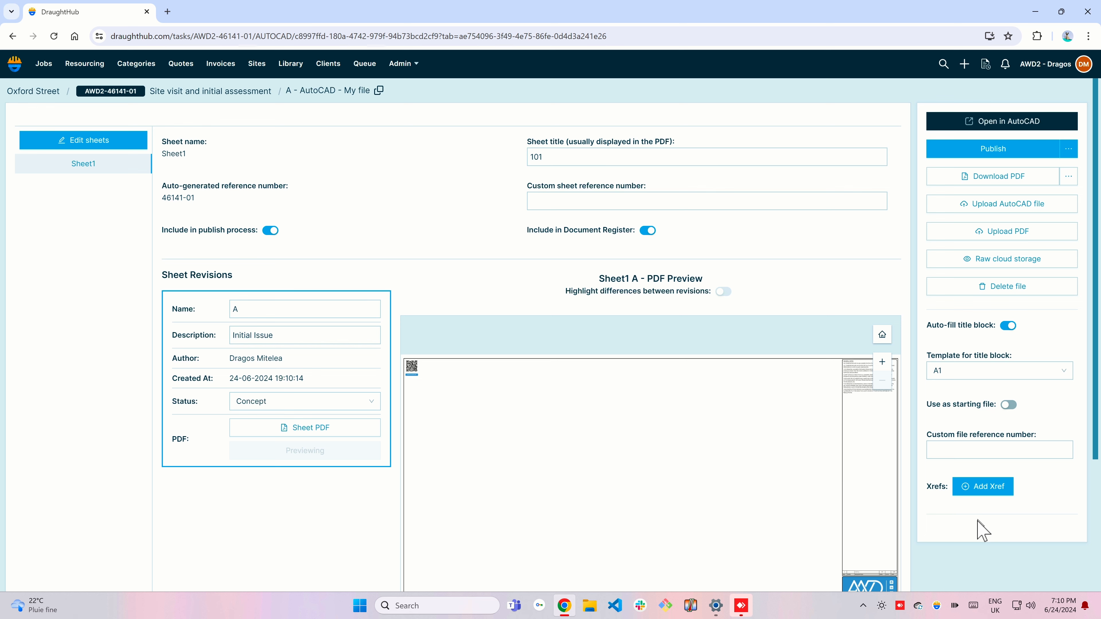
pyautogui.scroll(-1, 982, 530)
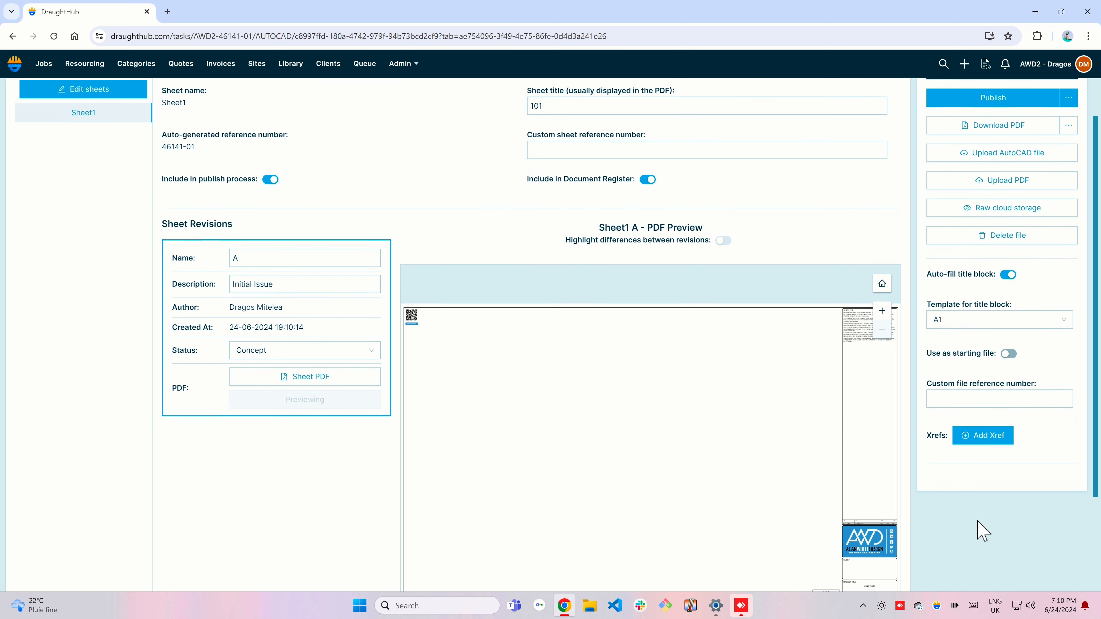
pyautogui.scroll(-1, 981, 530)
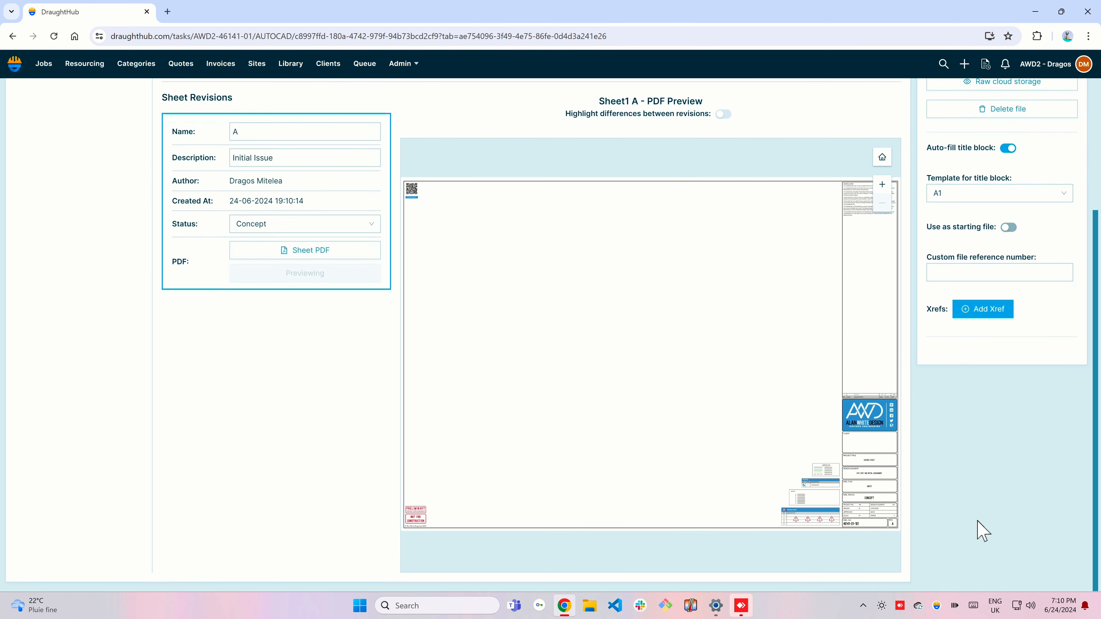
pyautogui.scroll(1, 877, 507)
pyautogui.moveTo(877, 507); pyautogui.dragTo(760, 458)
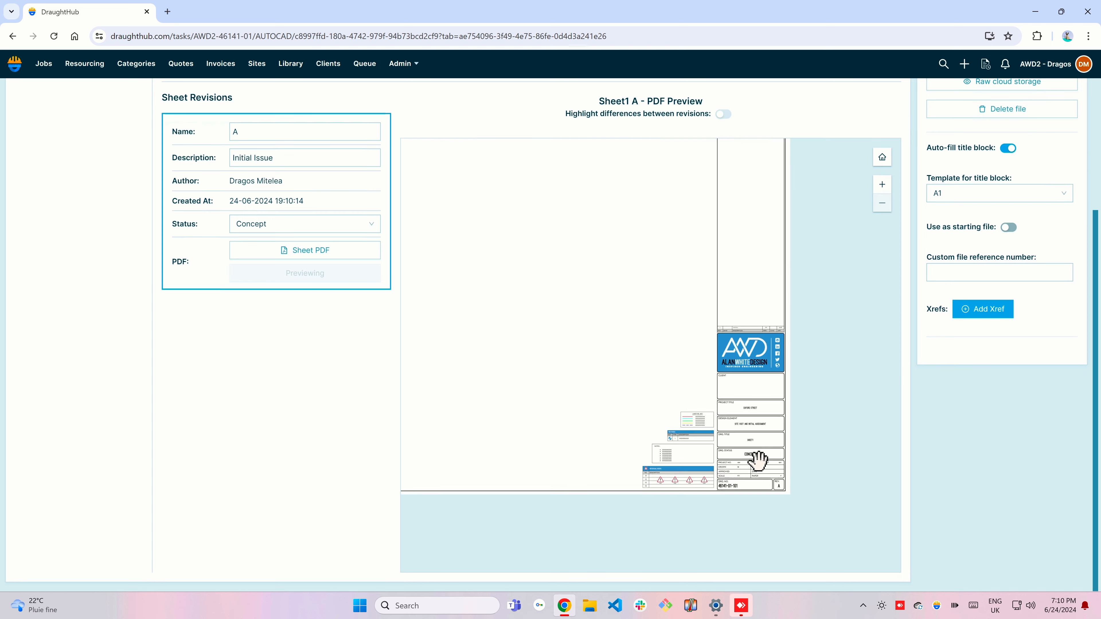
pyautogui.scroll(3, 759, 457)
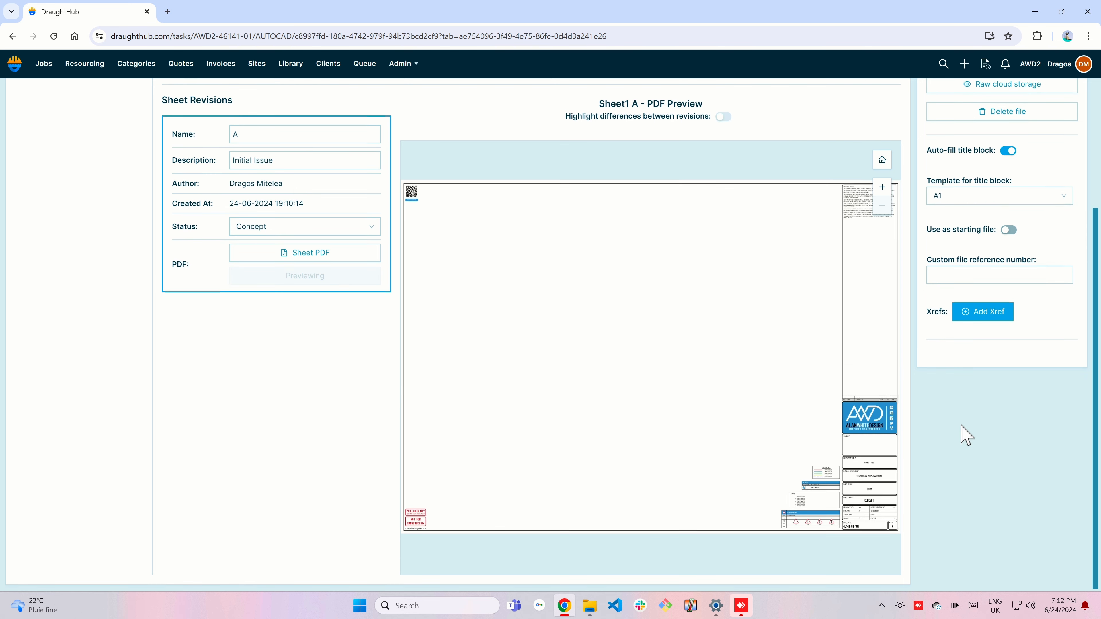
pyautogui.scroll(4, 965, 434)
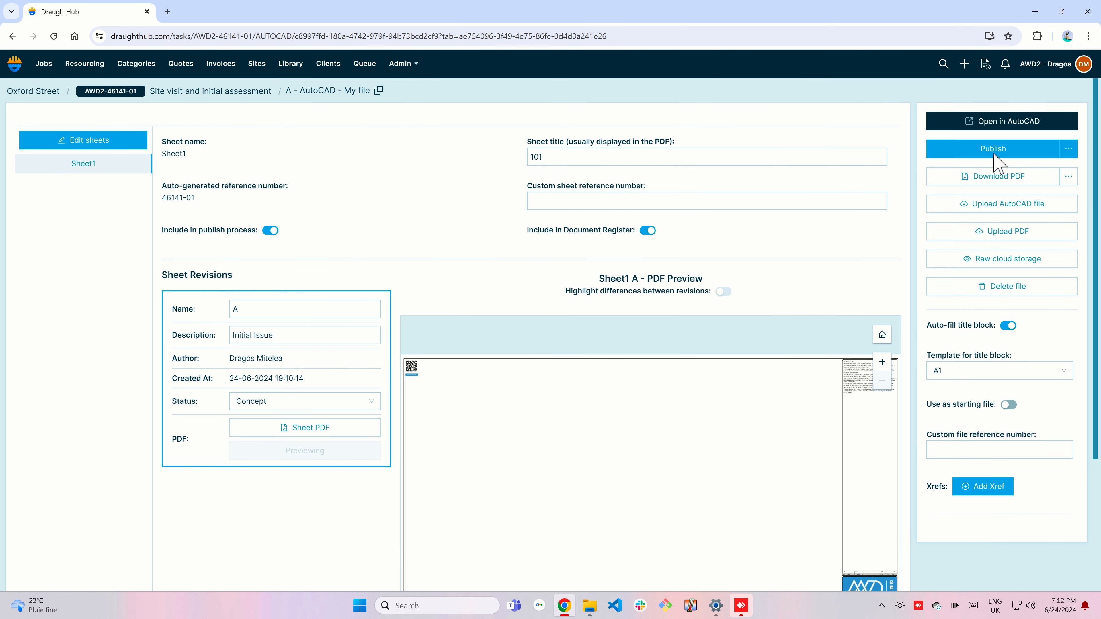
# Step: Try to open the file in AutoCAD, start the DraughtHub Link setup, and name the computer "Work computer"
pyautogui.click(992, 122)
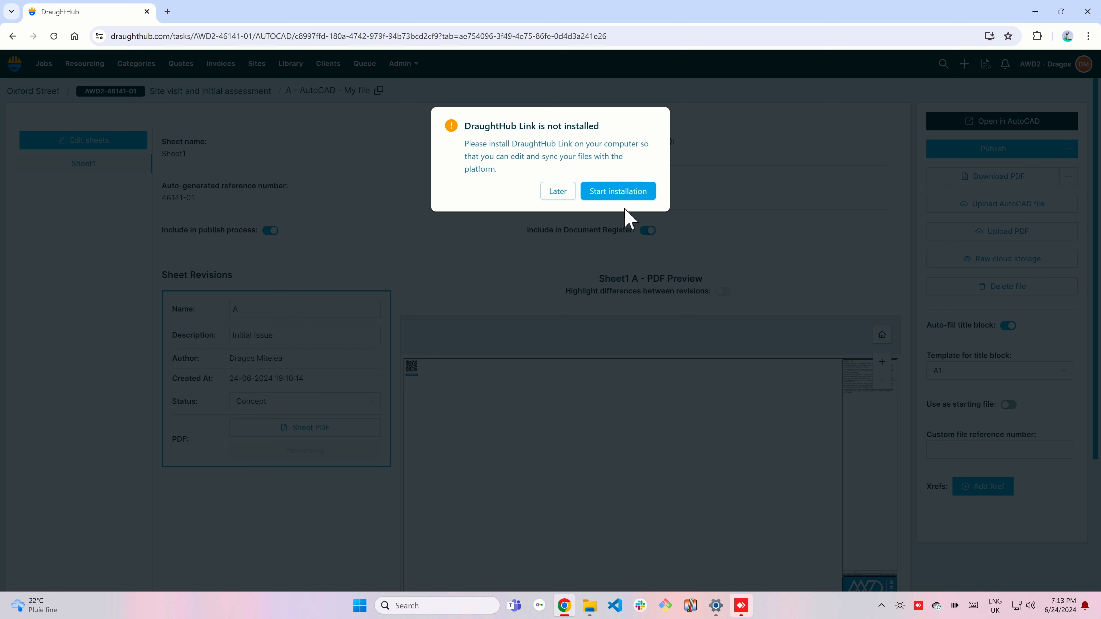
pyautogui.click(616, 193)
pyautogui.click(593, 249)
pyautogui.write('Work computer')
pyautogui.click(555, 290)
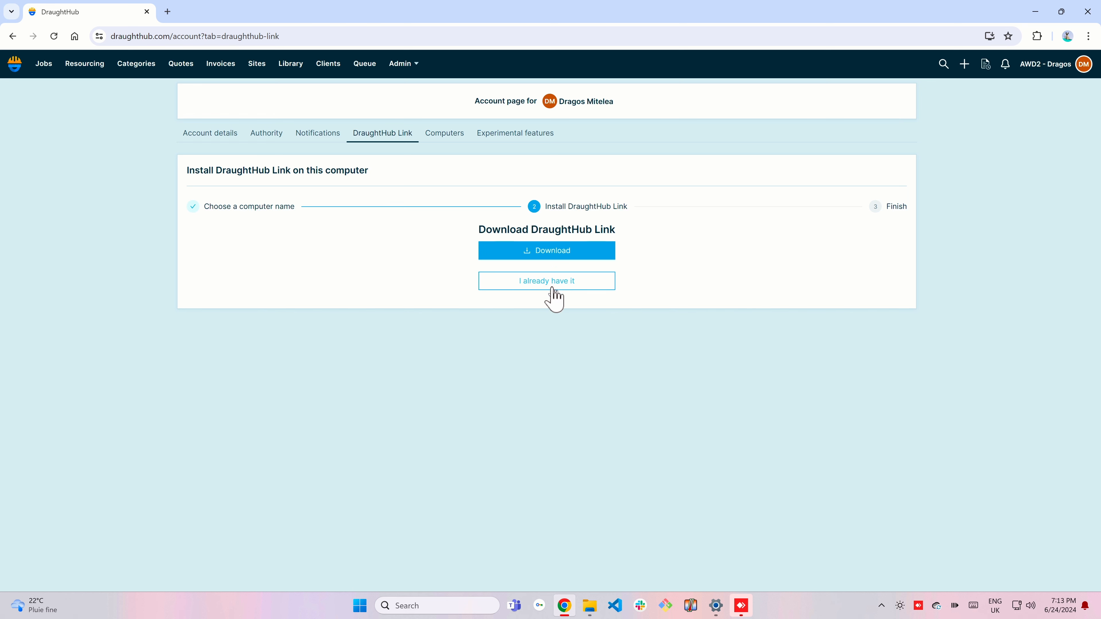
# Step: Download the DraughtHub Link installer, run it and allow it to make changes to the device
pyautogui.click(555, 261)
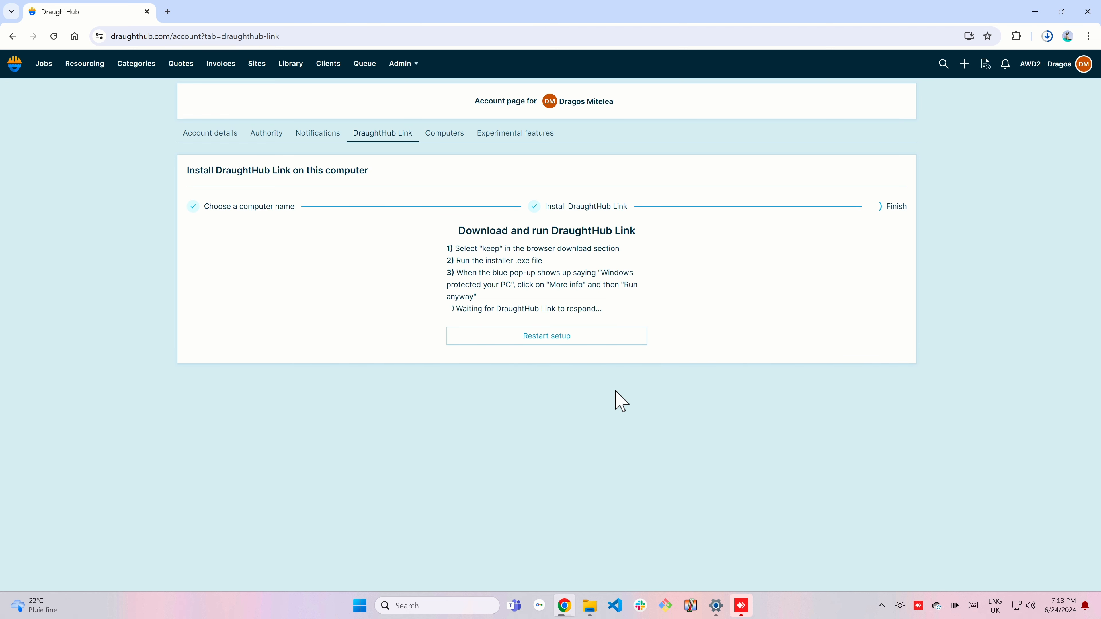
pyautogui.click(1046, 36)
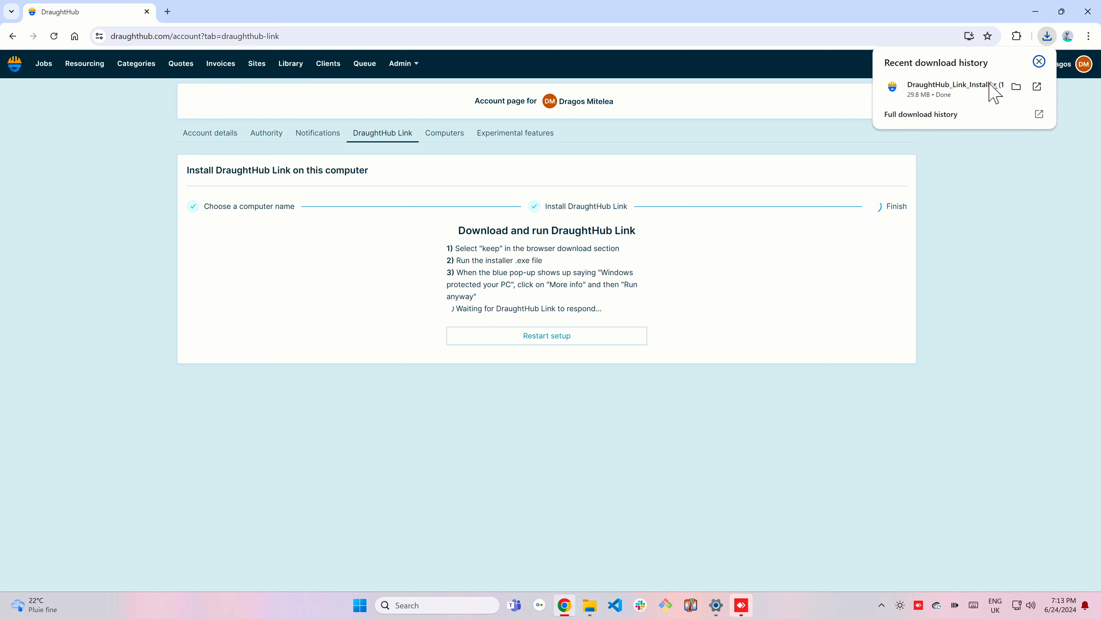
pyautogui.click(992, 92)
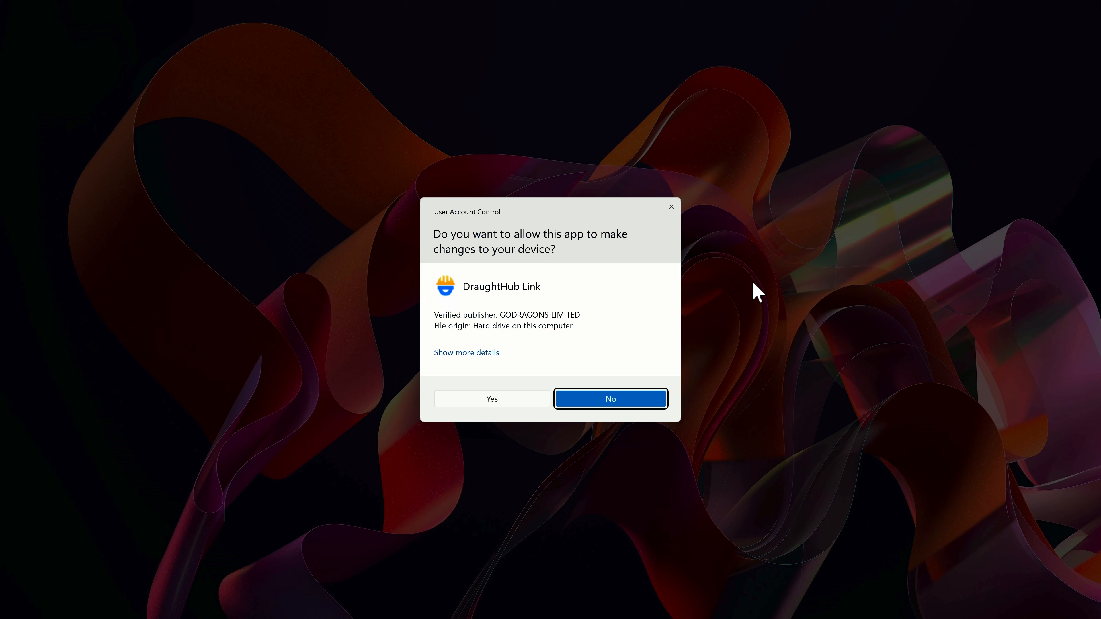
pyautogui.click(495, 399)
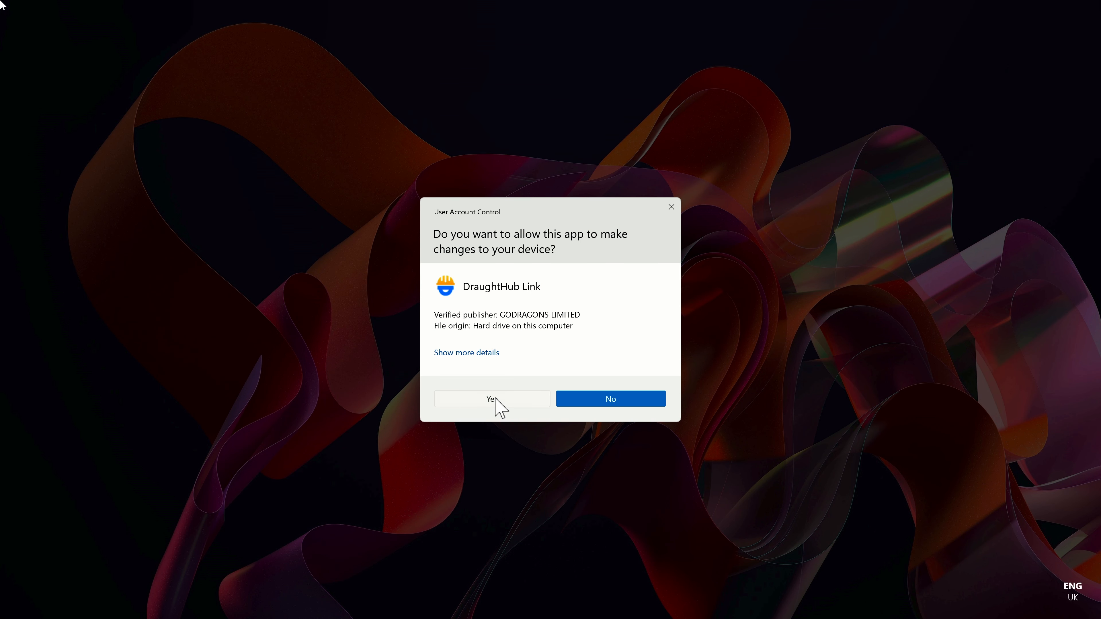
# Step: Install DraughtHub Link with the default destination and Start Menu folders and finish the installer
pyautogui.click(614, 393)
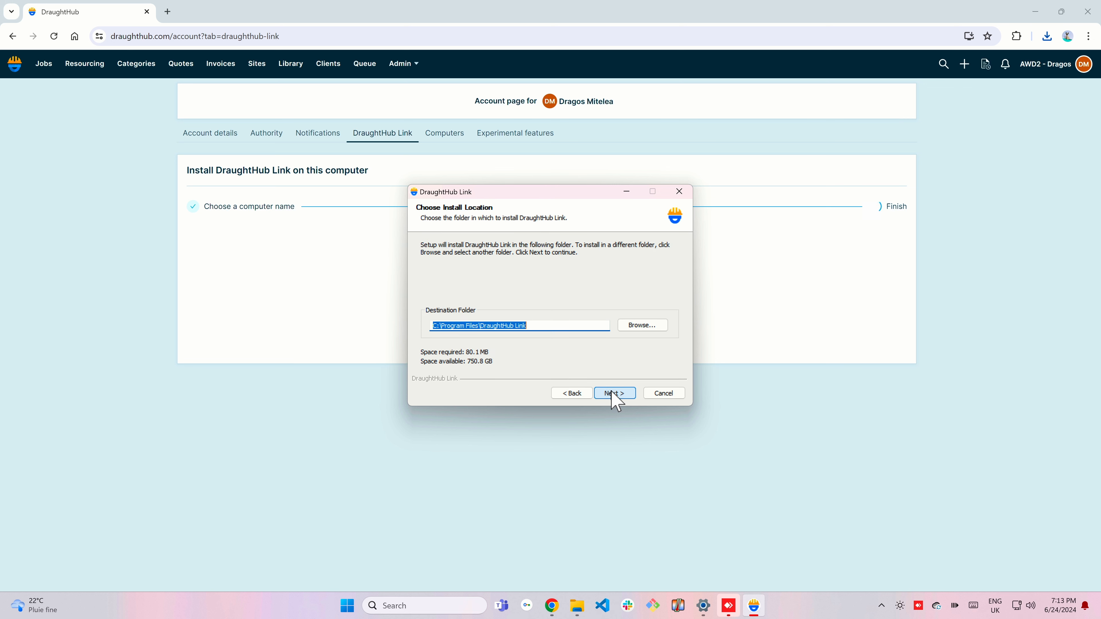
pyautogui.click(614, 393)
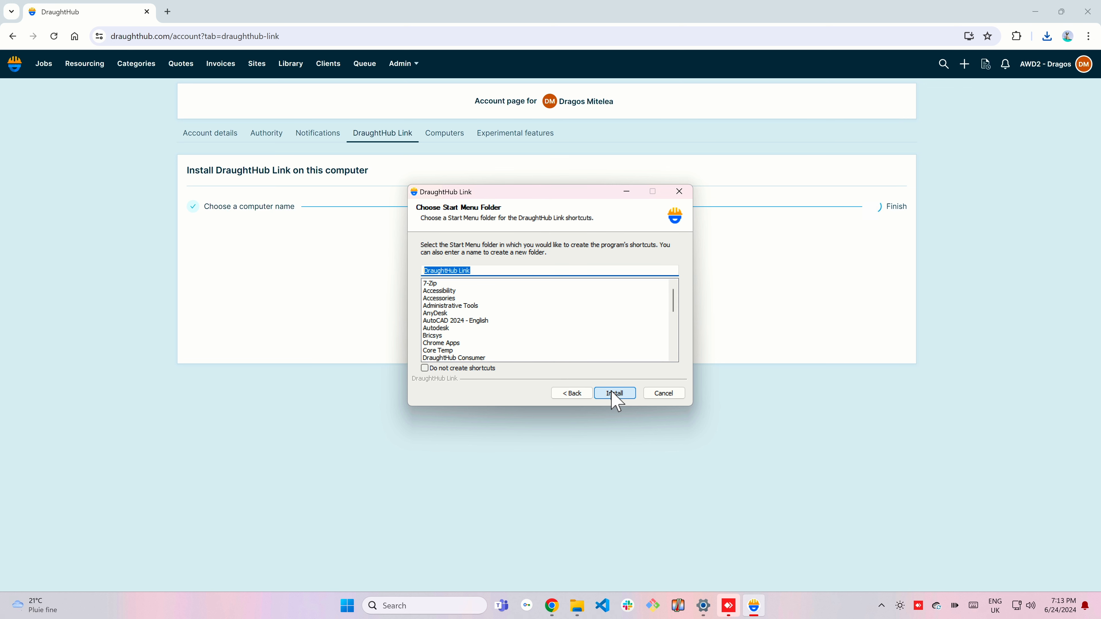
pyautogui.click(614, 393)
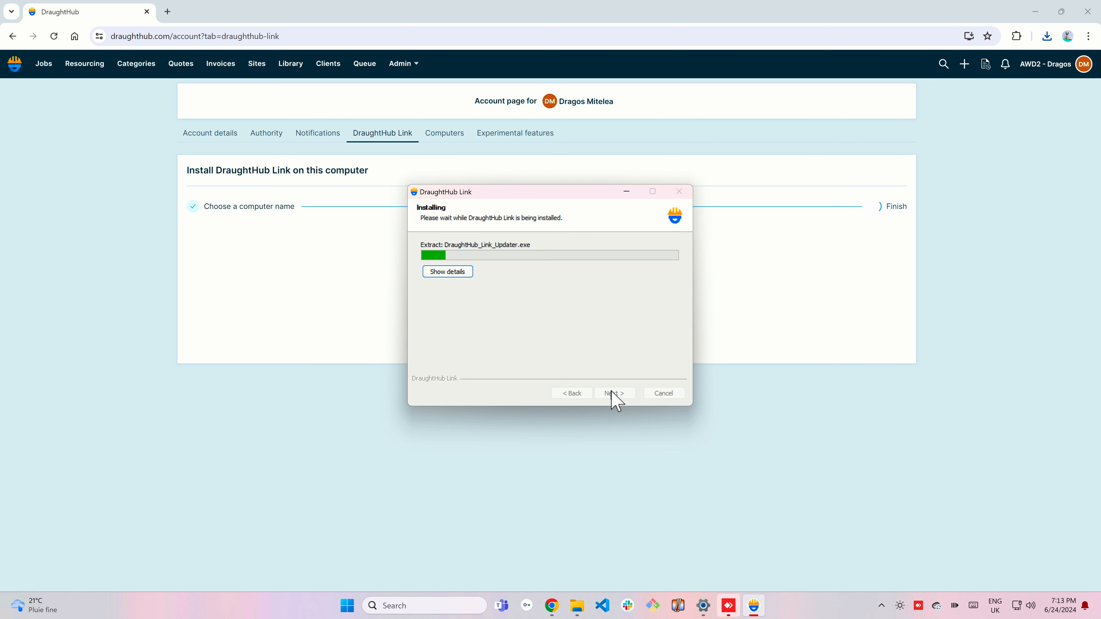
pyautogui.click(614, 393)
pyautogui.click(612, 392)
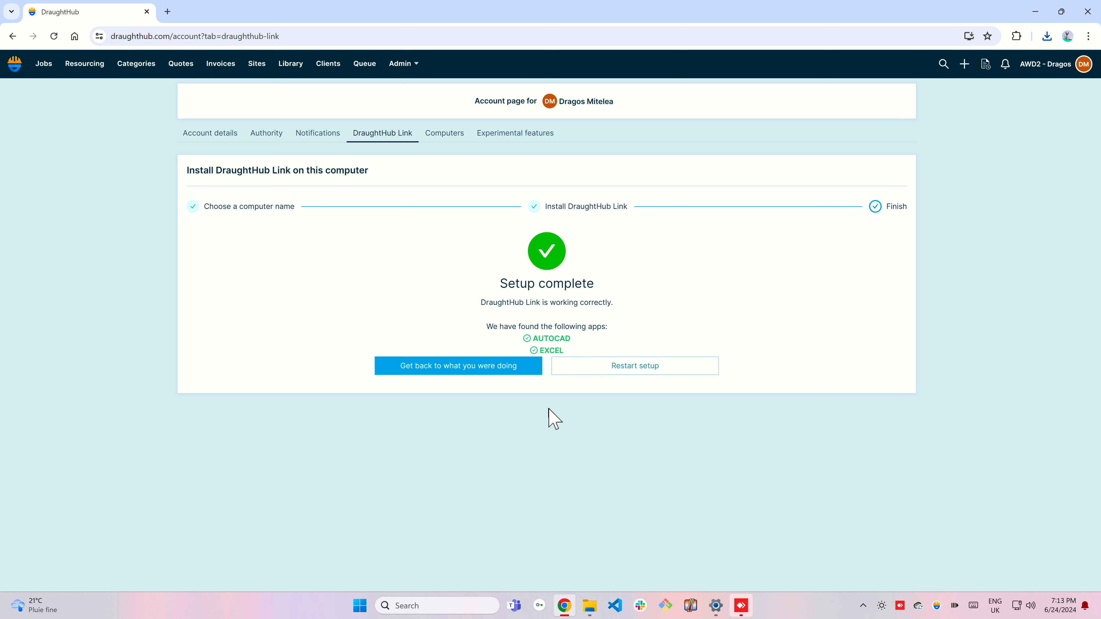
# Step: Return to the job's AutoCAD file, open it in AutoCAD and close the Activity Insights palette
pyautogui.click(449, 372)
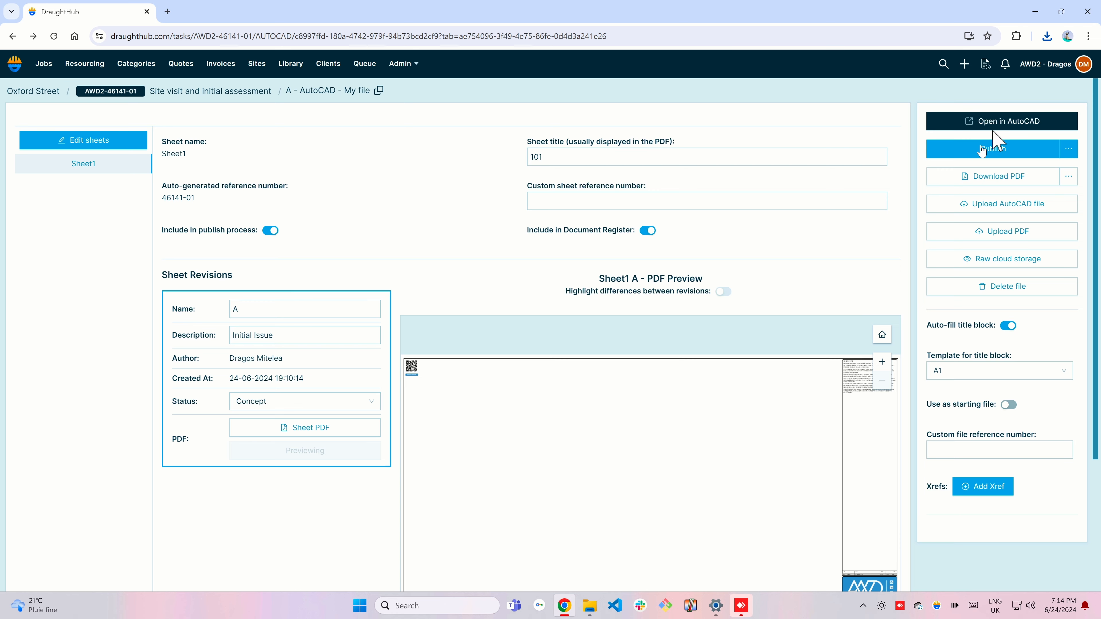
pyautogui.click(1003, 124)
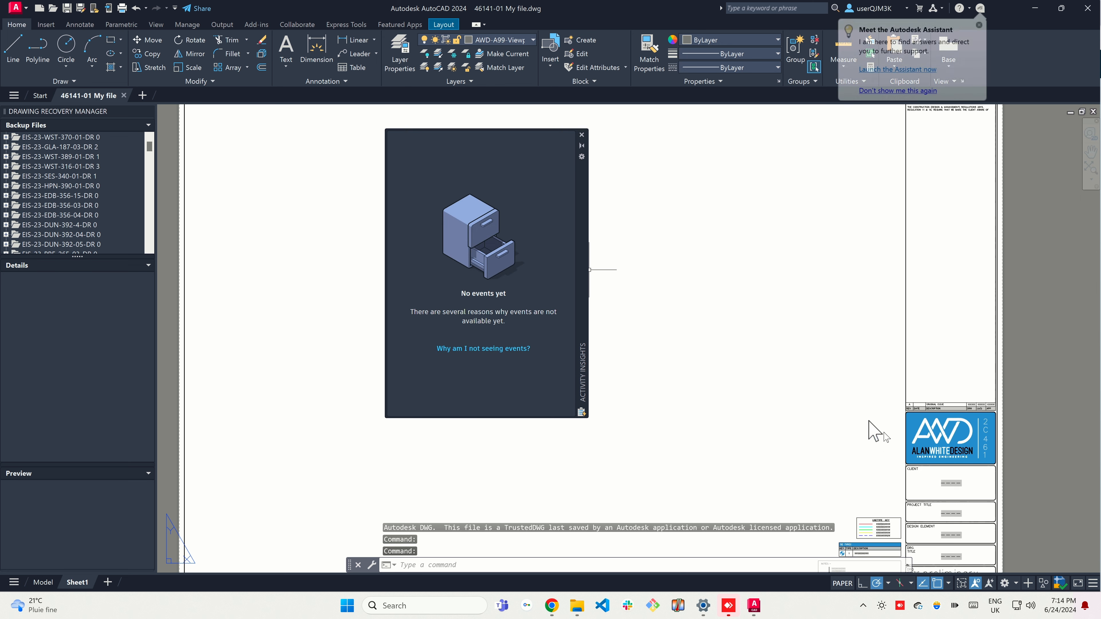
pyautogui.click(581, 135)
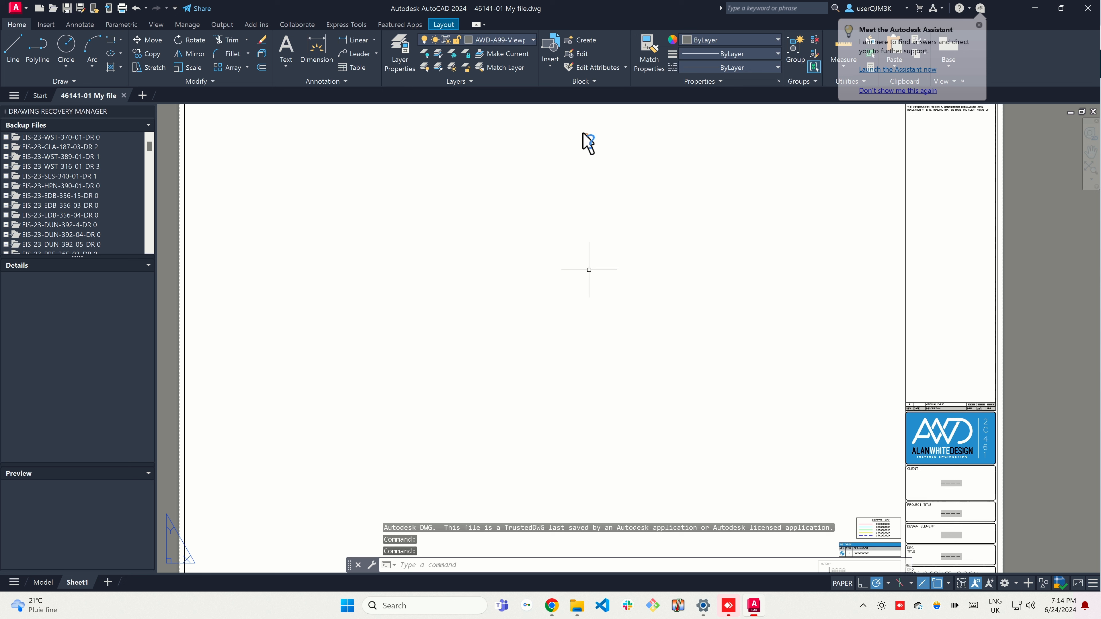
pyautogui.click(582, 133)
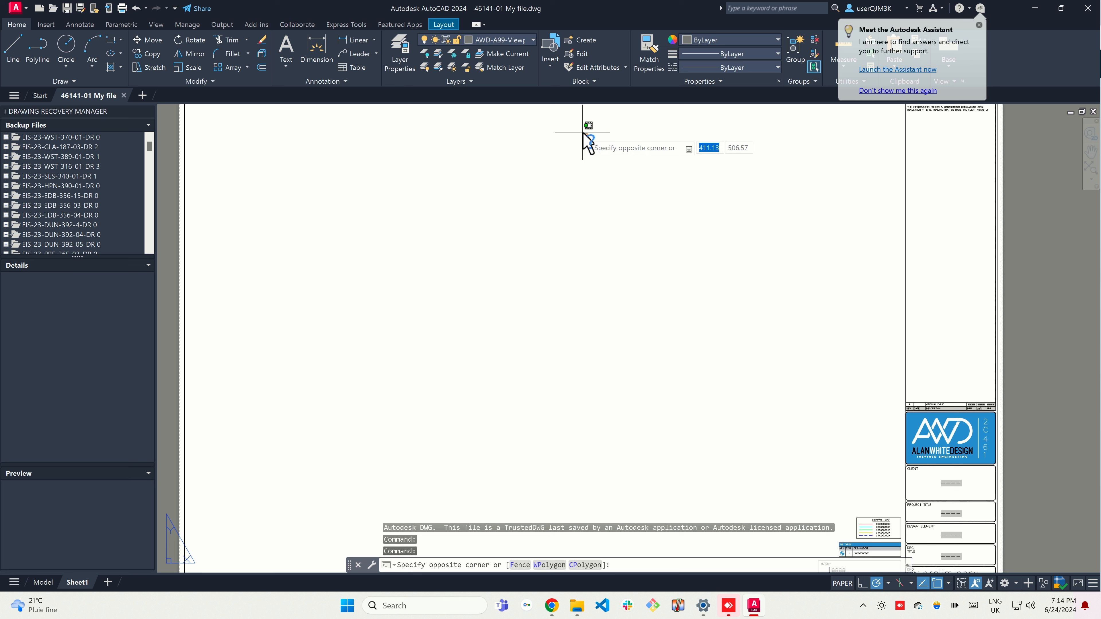
pyautogui.click(582, 132)
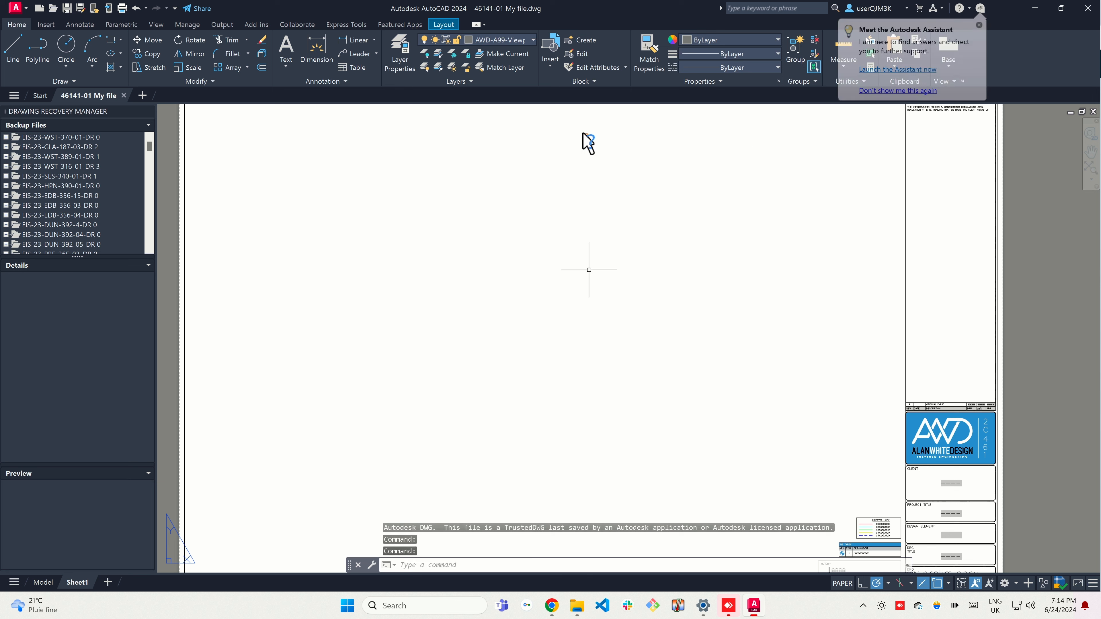
pyautogui.click(583, 132)
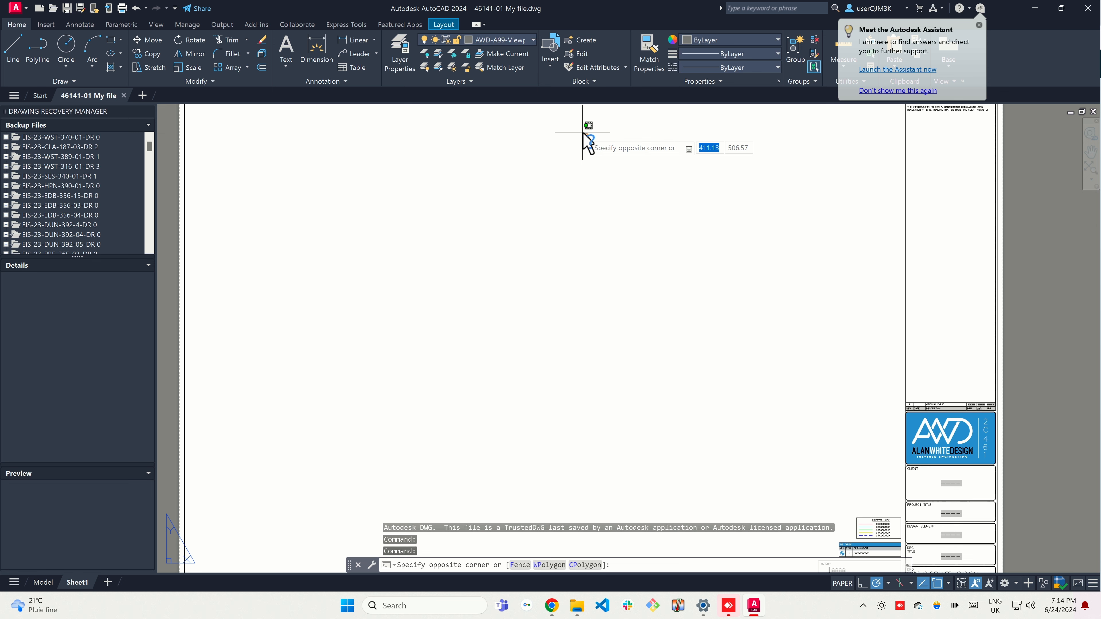
# Step: Draw a circle near the middle of the sheet in Sheet1 and save the drawing
pyautogui.scroll(-5, 588, 143)
pyautogui.click(66, 44)
pyautogui.click(688, 417)
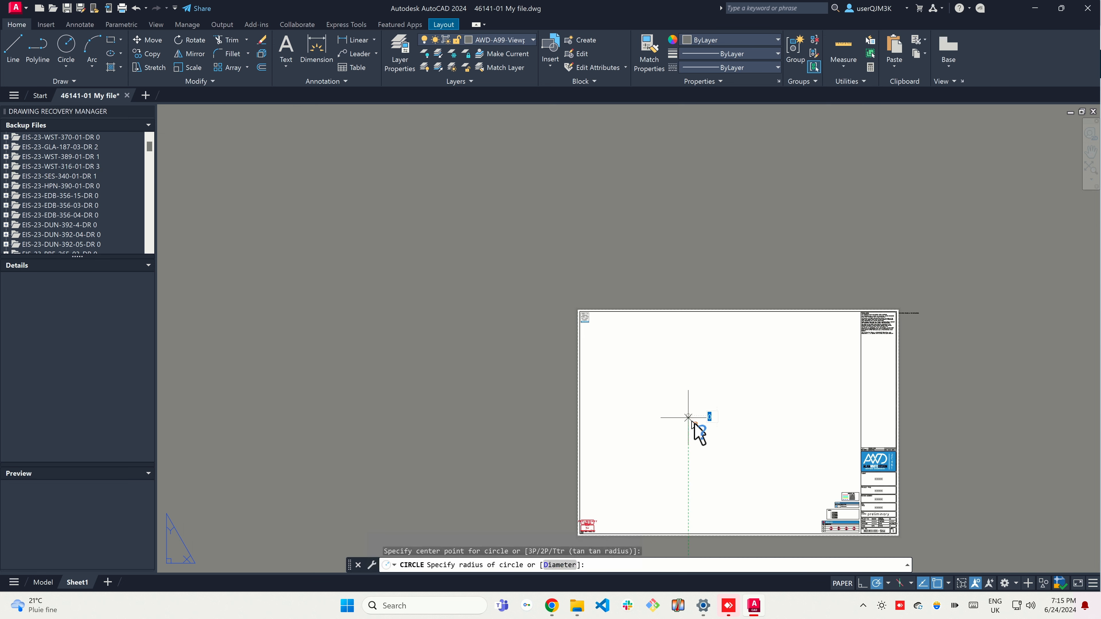
pyautogui.click(717, 448)
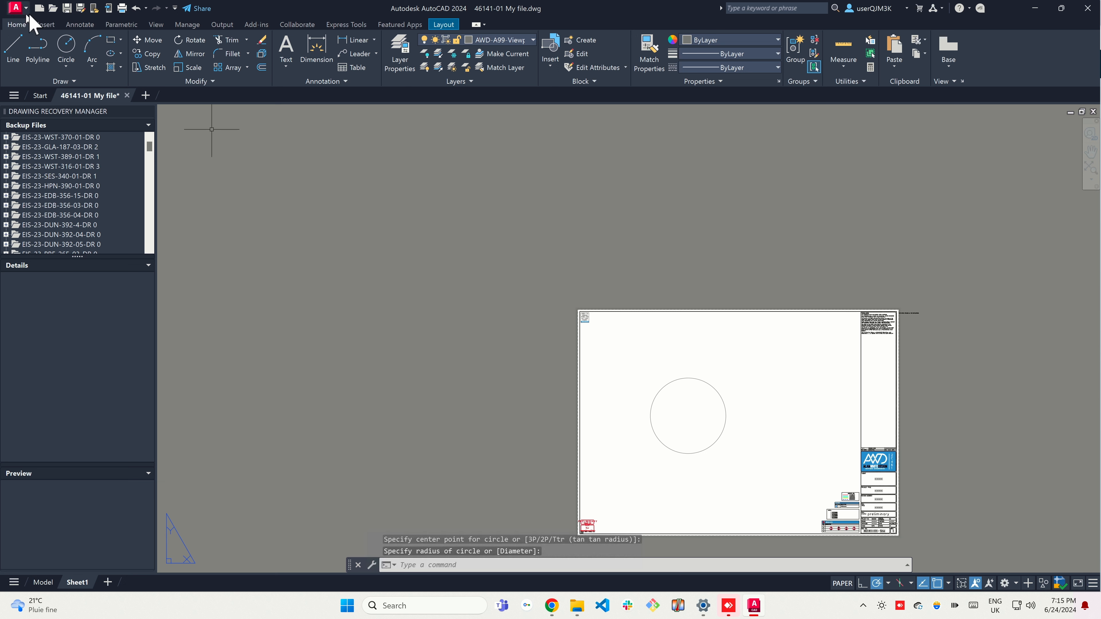
pyautogui.click(66, 8)
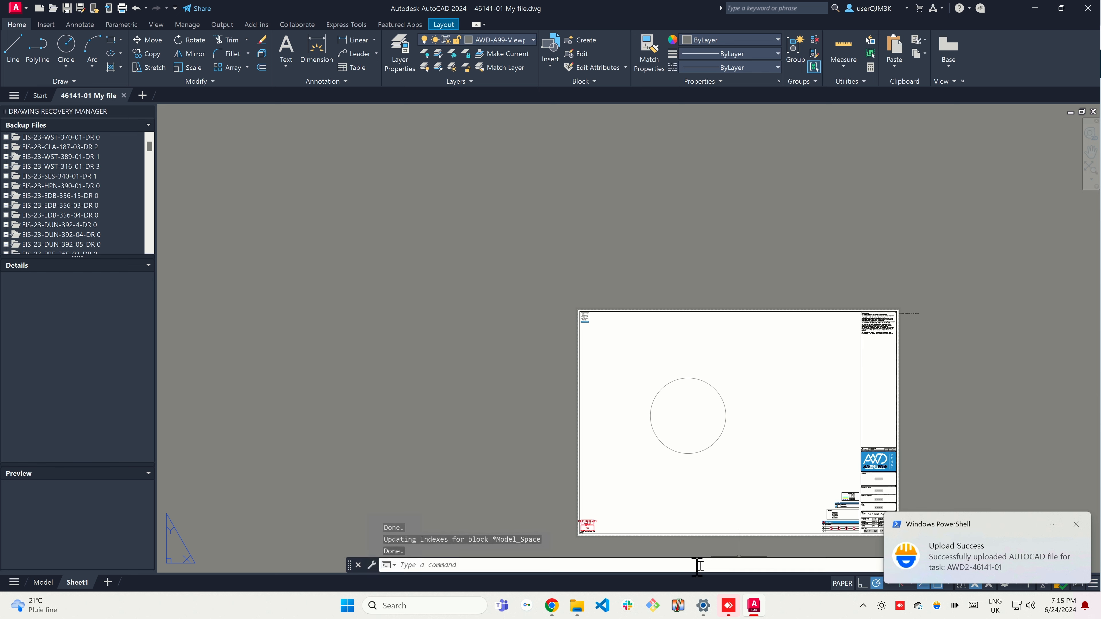
# Step: Switch to DraughtHub in Chrome and examine the file's updated PDF preview, its title block and the list of earlier PDF versions
pyautogui.click(552, 606)
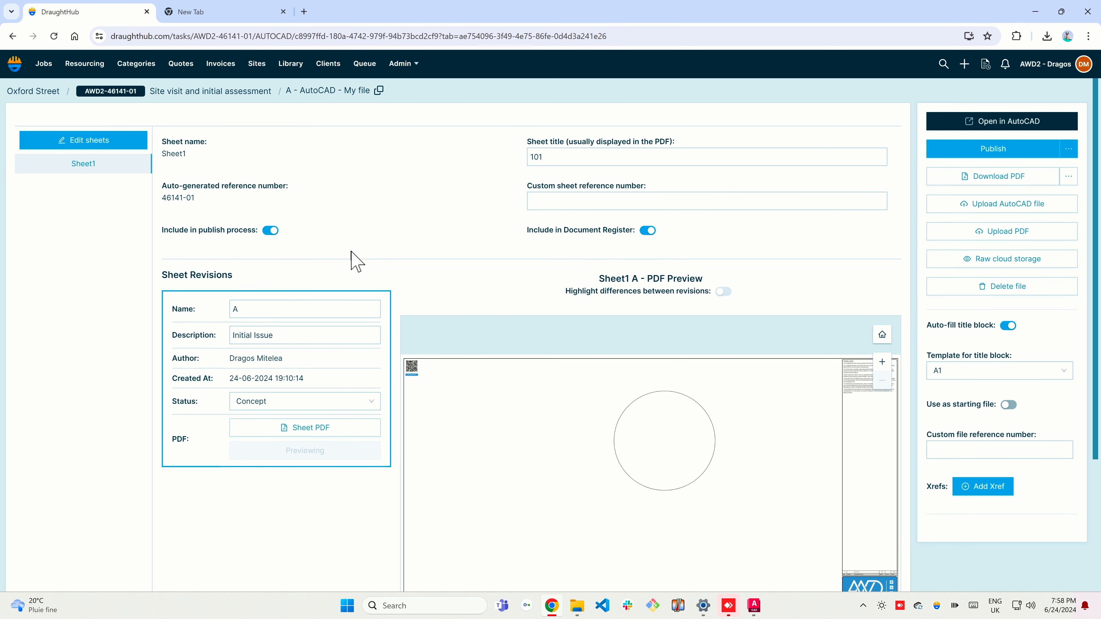
pyautogui.scroll(-3, 352, 260)
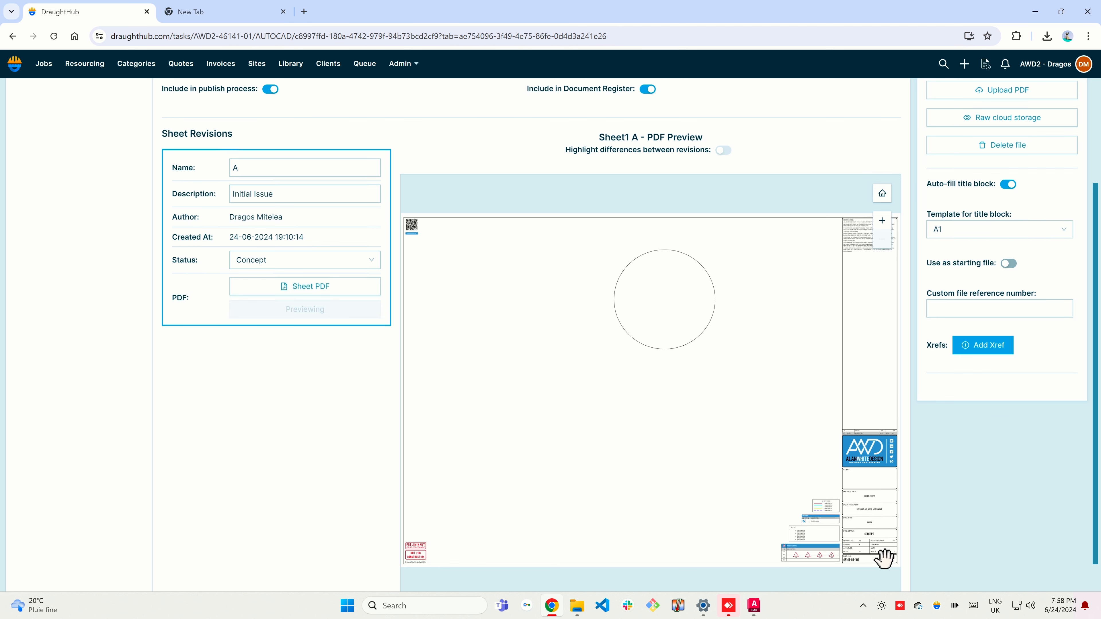
pyautogui.scroll(3, 883, 556)
pyautogui.scroll(1, 884, 558)
pyautogui.moveTo(850, 497); pyautogui.dragTo(690, 476)
pyautogui.scroll(1, 690, 474)
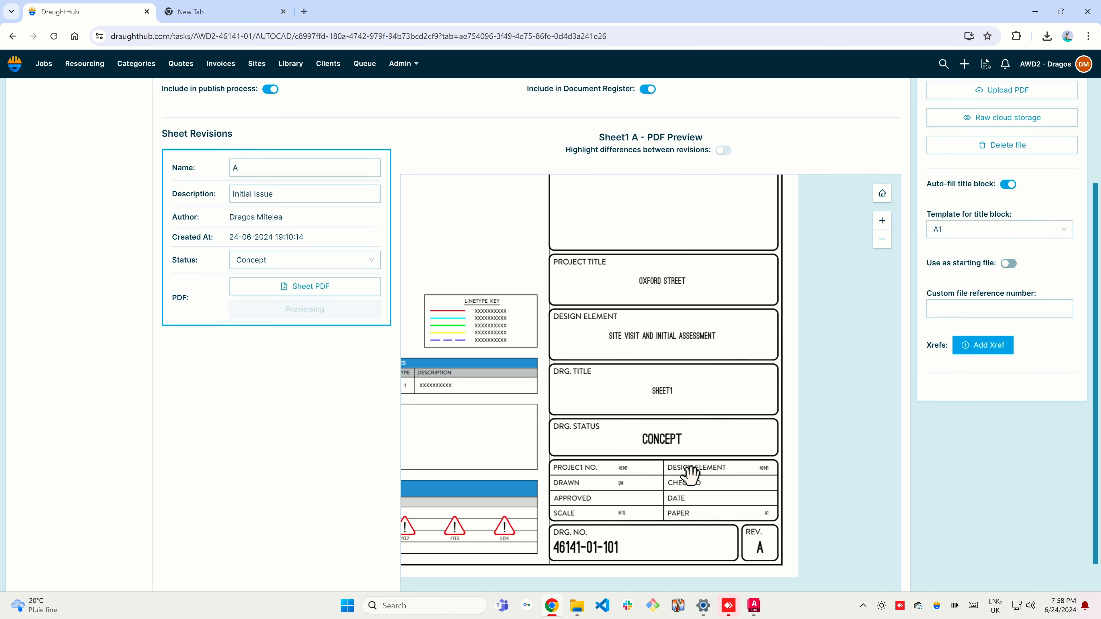
pyautogui.scroll(3, 973, 360)
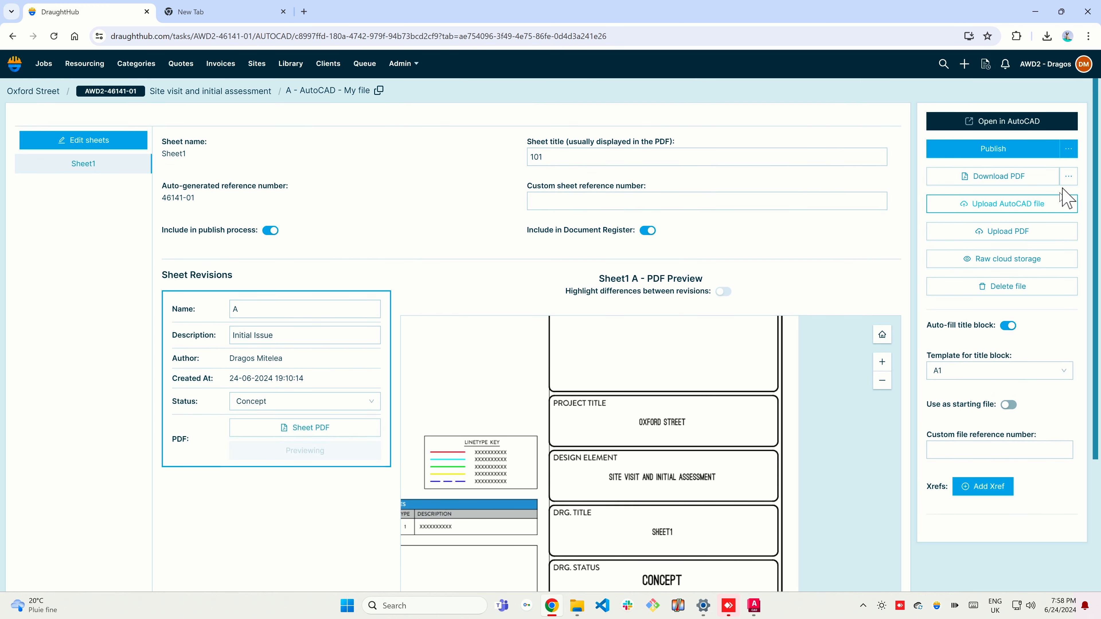
pyautogui.click(1068, 177)
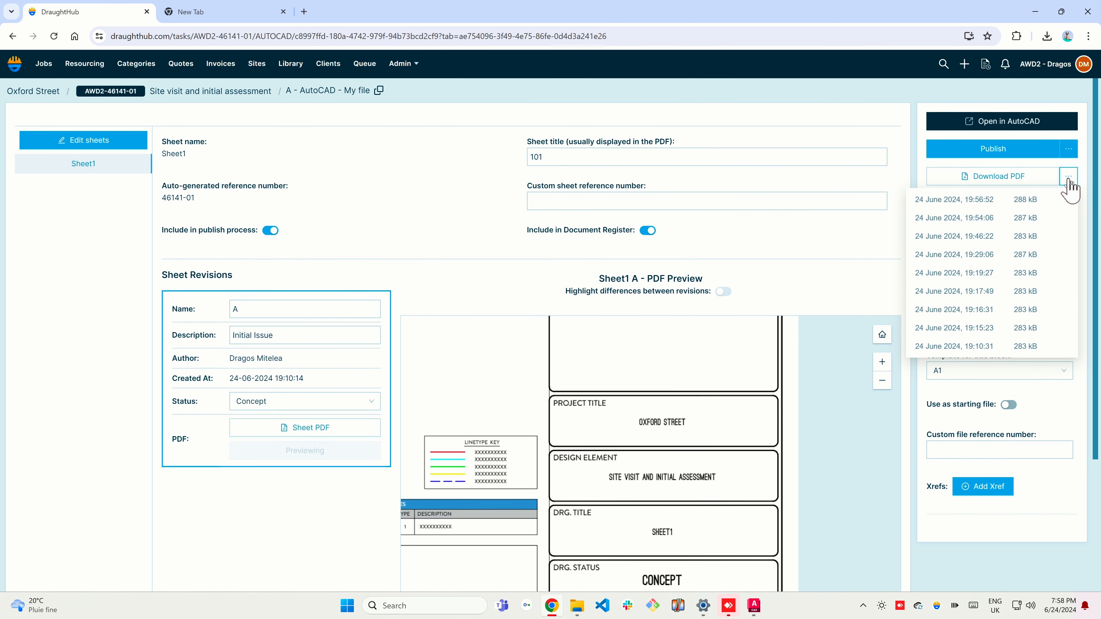
pyautogui.click(909, 90)
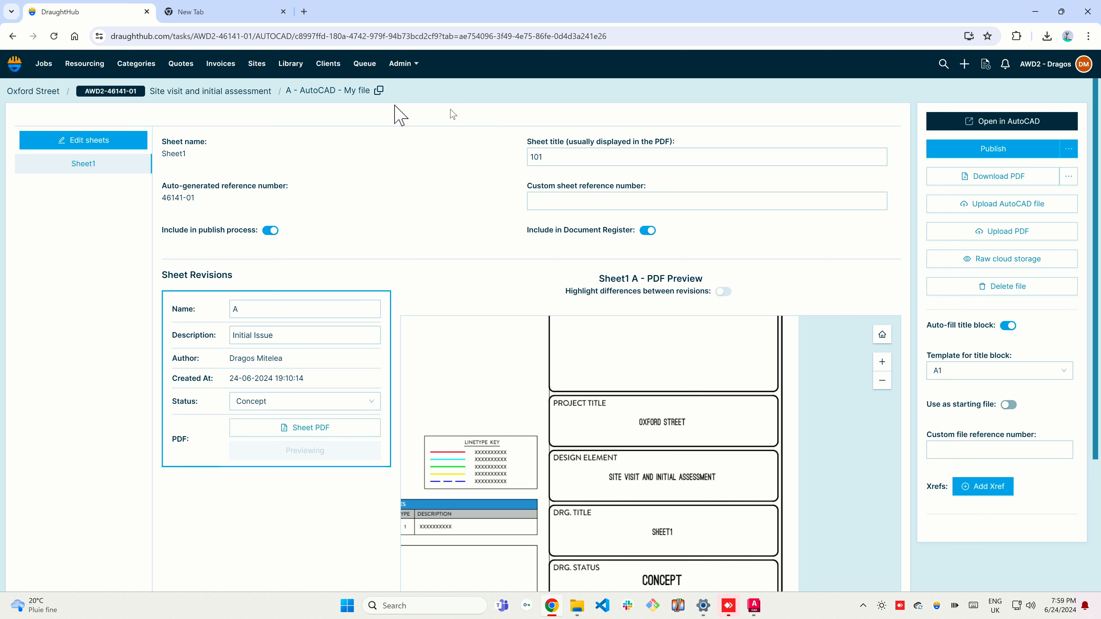
# Step: Return to the Site visit and initial assessment job, add an Excel file to revision A and open it in Excel
pyautogui.click(220, 93)
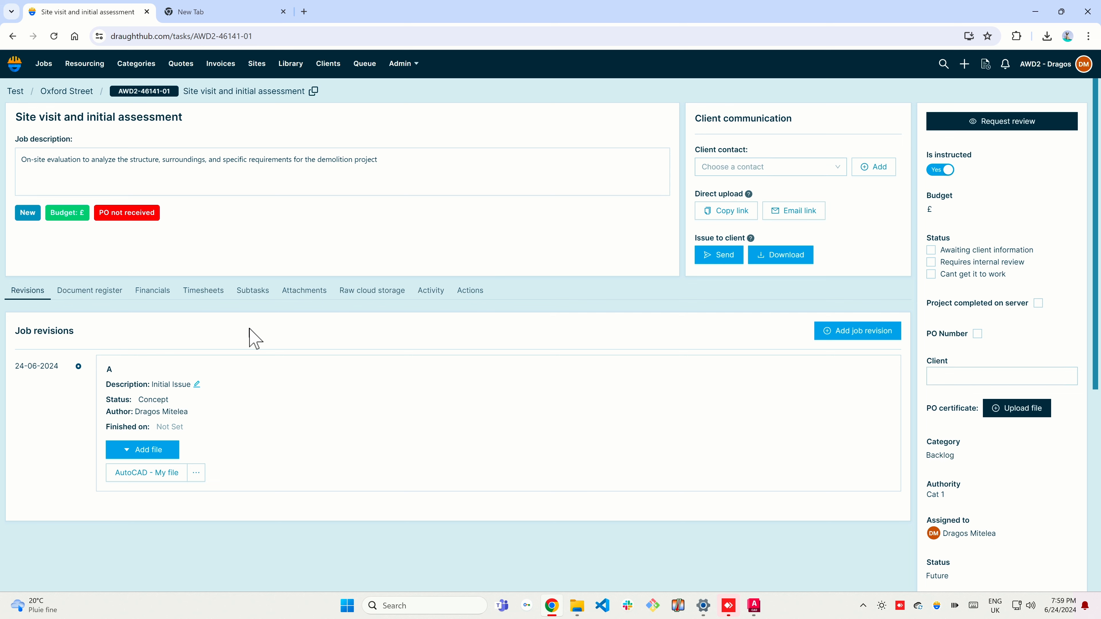
pyautogui.click(157, 451)
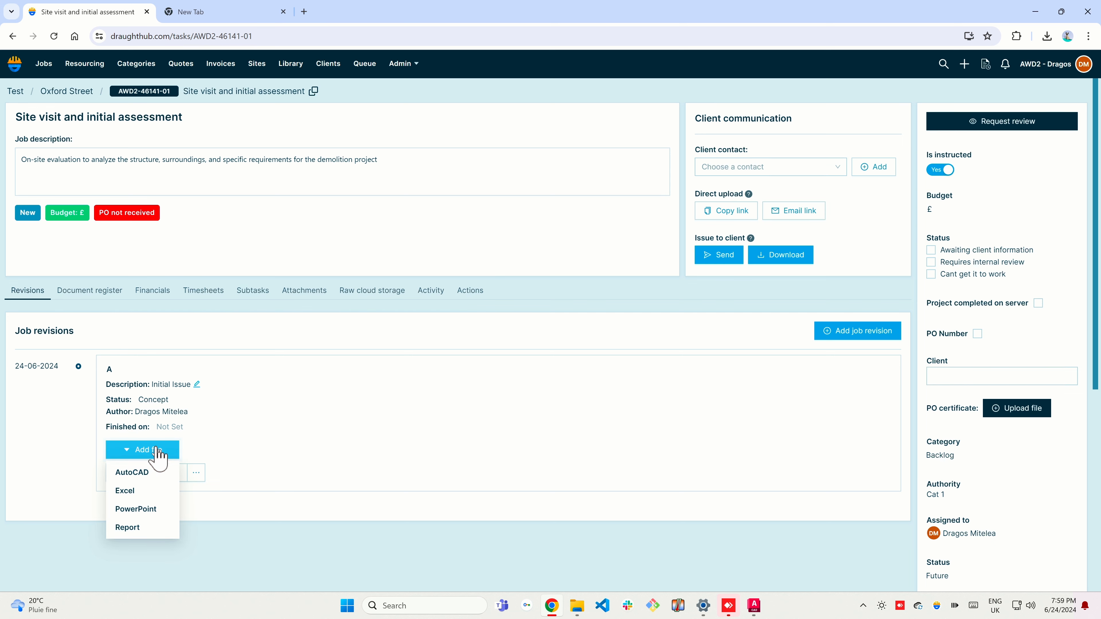
pyautogui.click(143, 492)
pyautogui.click(531, 334)
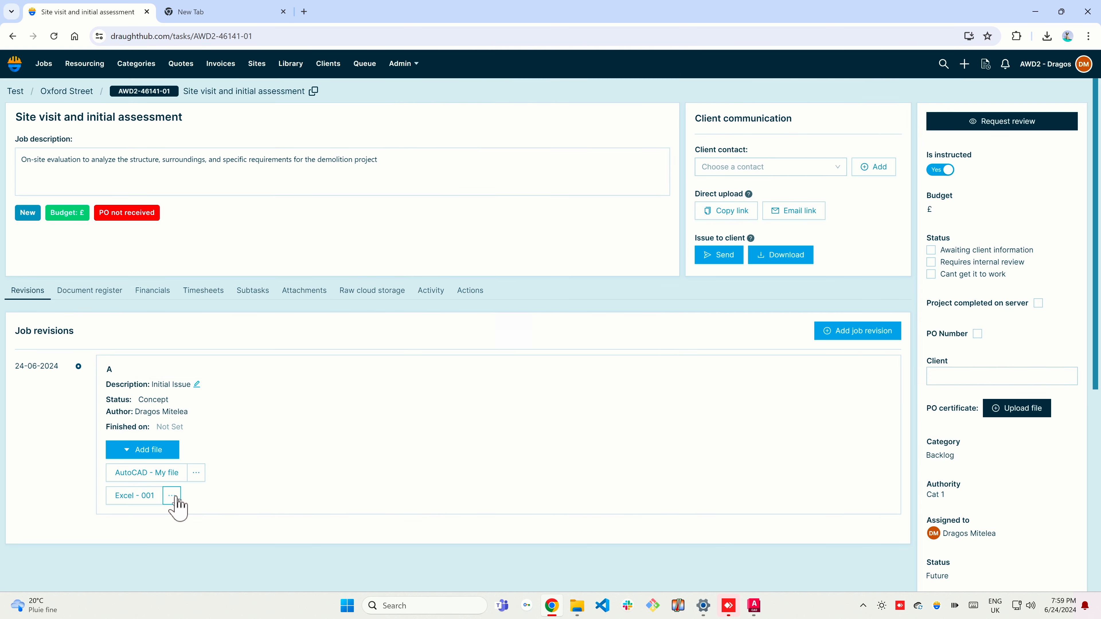
pyautogui.click(173, 496)
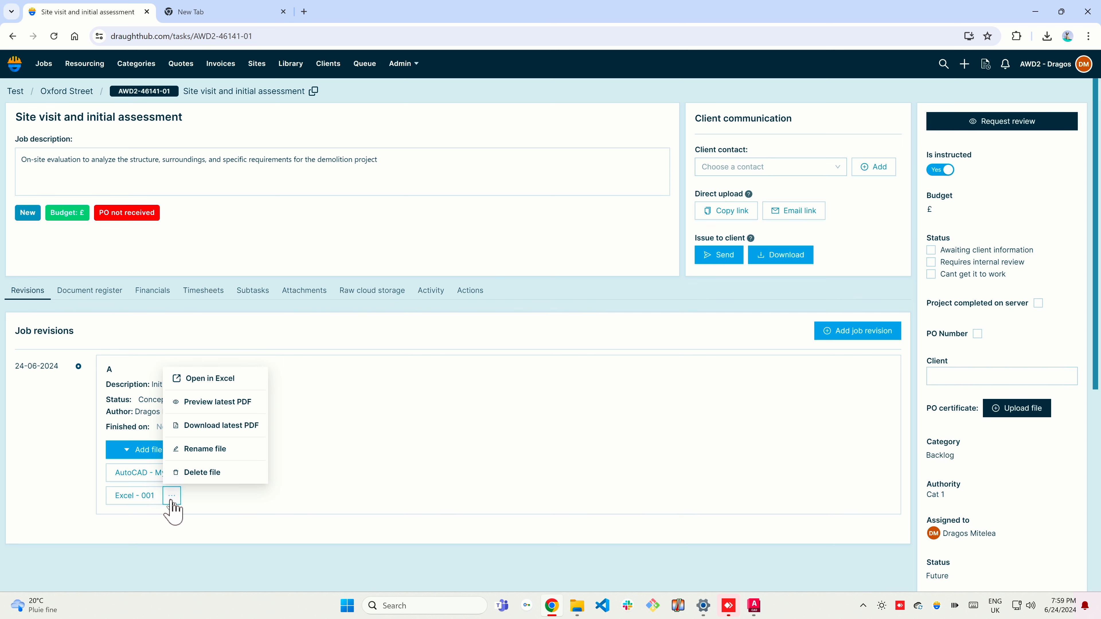
pyautogui.click(210, 379)
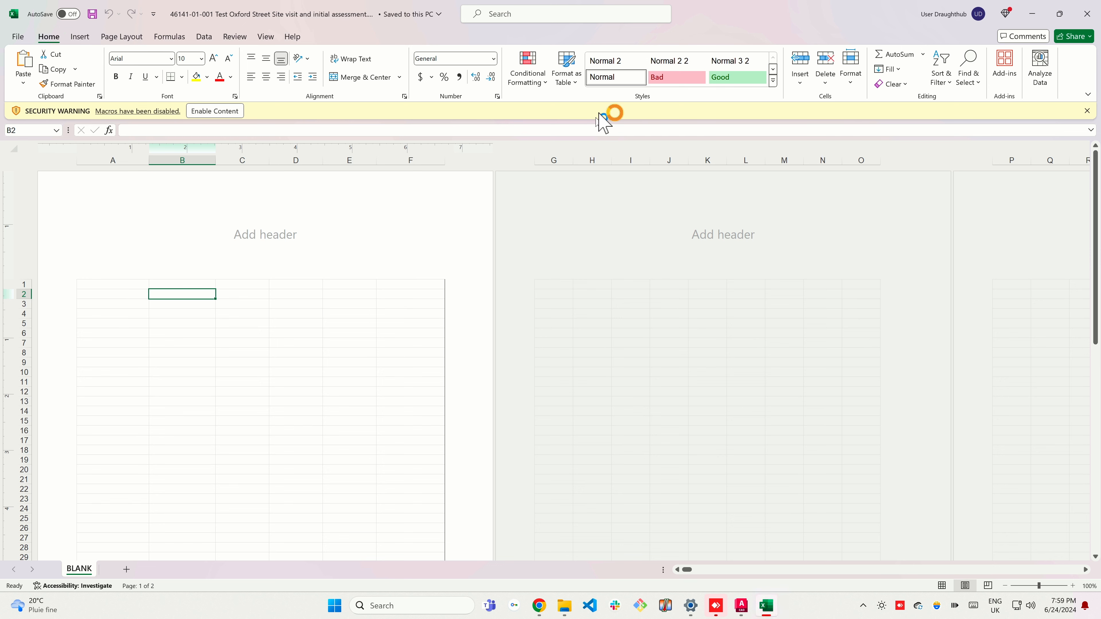
# Step: Fill cell B2 with blue, enter "EE" in it and save the workbook
pyautogui.click(208, 77)
pyautogui.click(237, 131)
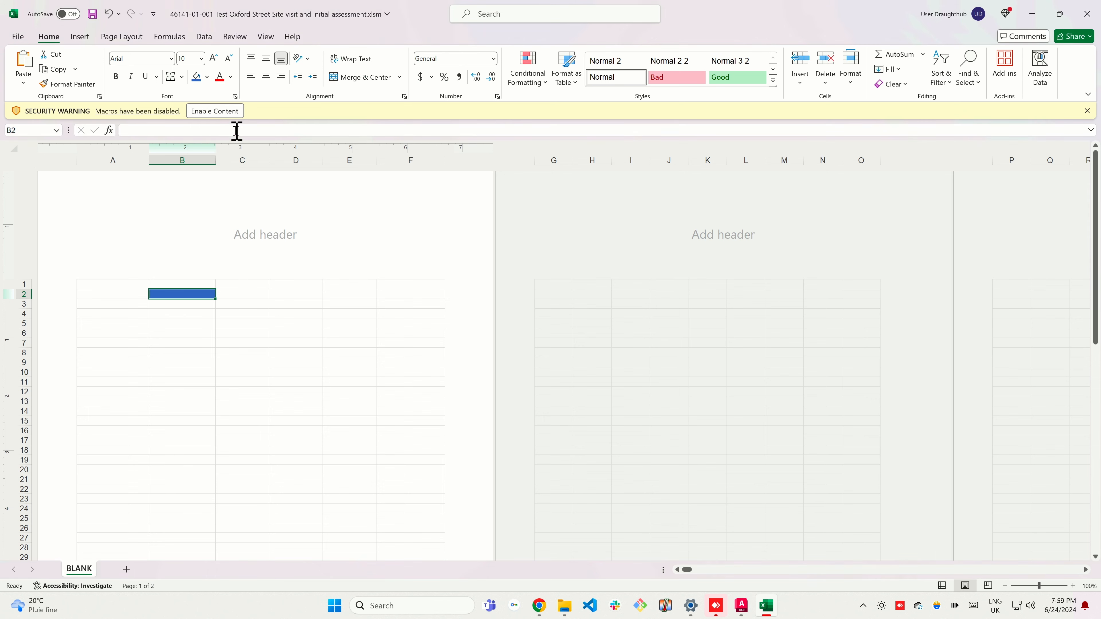
pyautogui.doubleClick(191, 294)
pyautogui.write('EE')
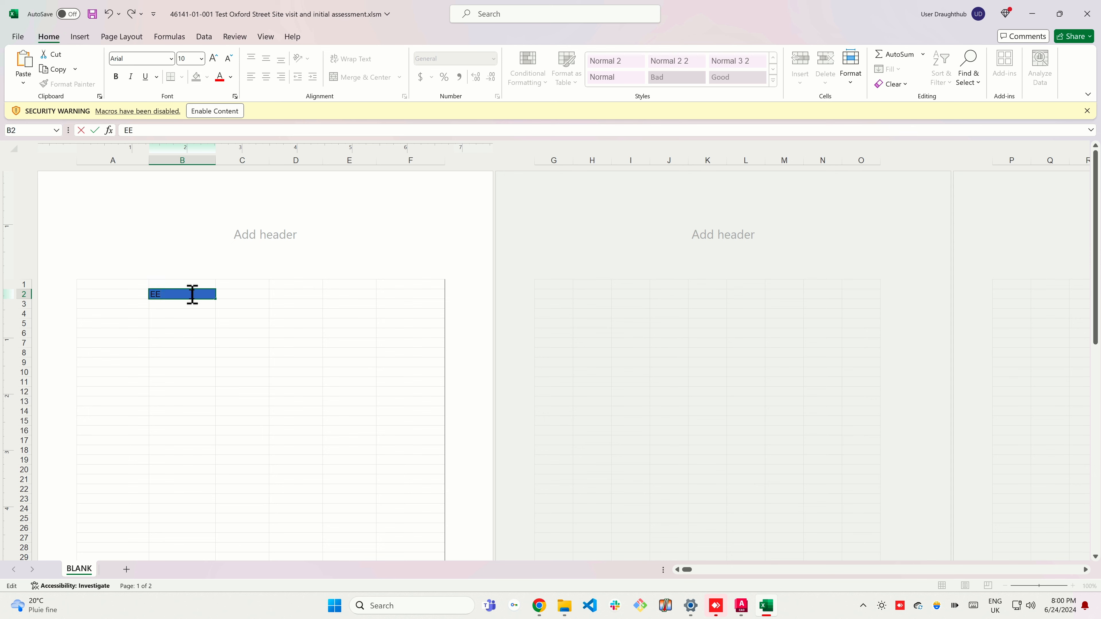
pyautogui.click(92, 14)
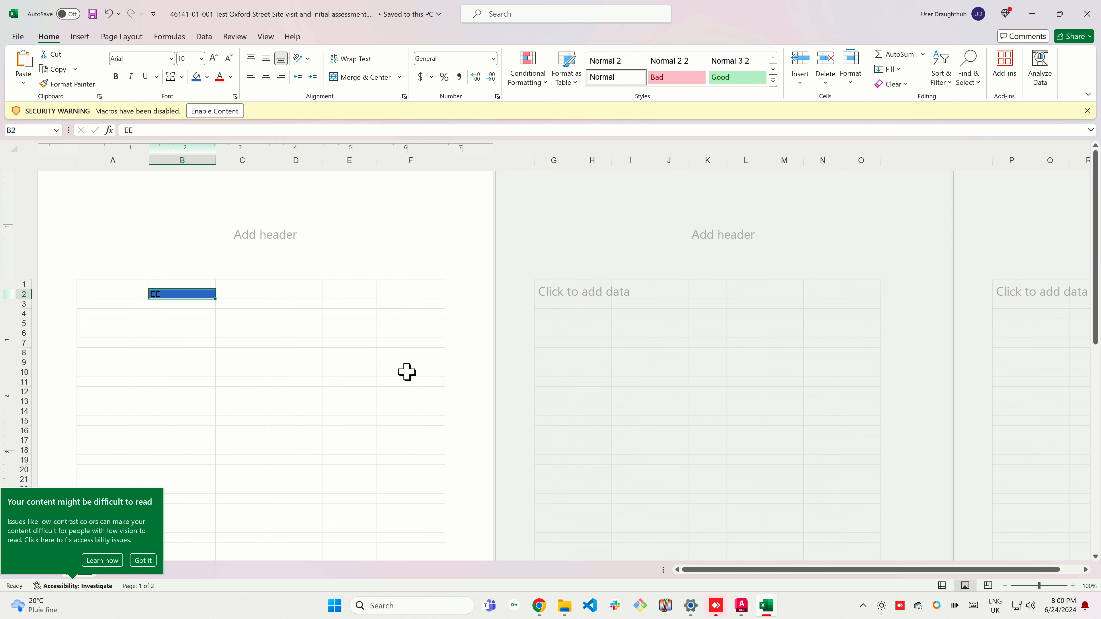
# Step: Switch to DraughtHub in Chrome, open revision A's Excel file page, and download and view its PDF
pyautogui.click(540, 605)
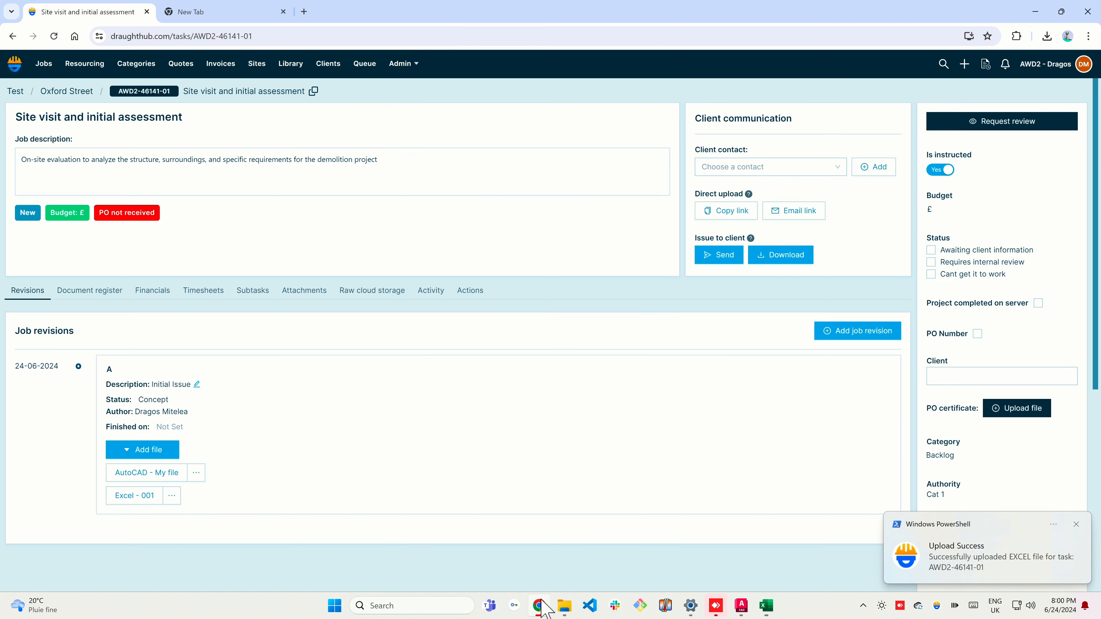
pyautogui.click(152, 497)
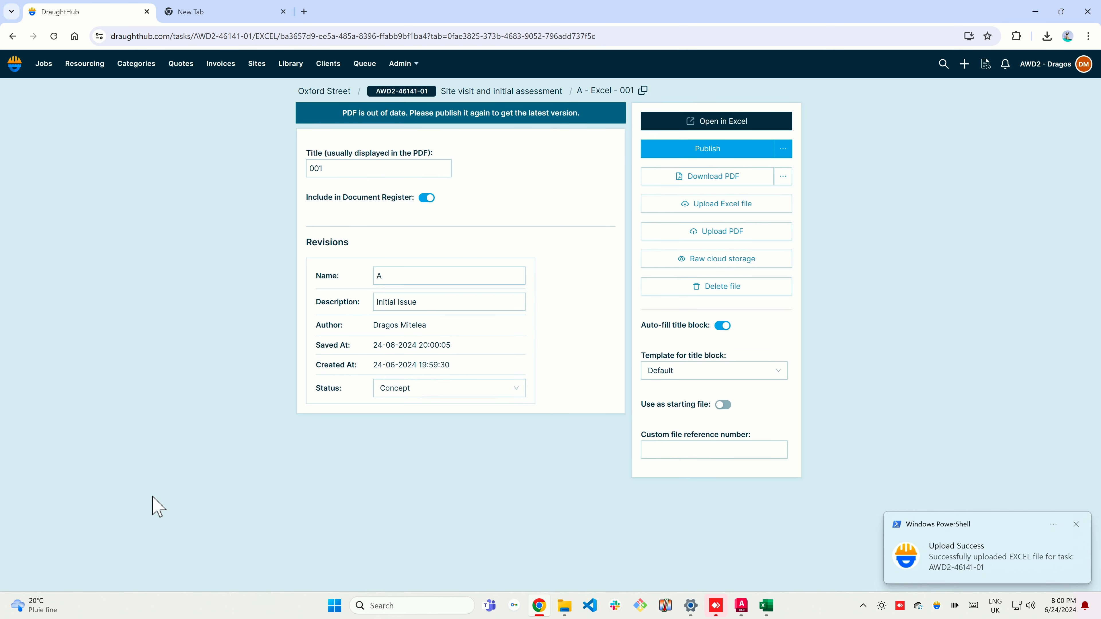
pyautogui.click(745, 178)
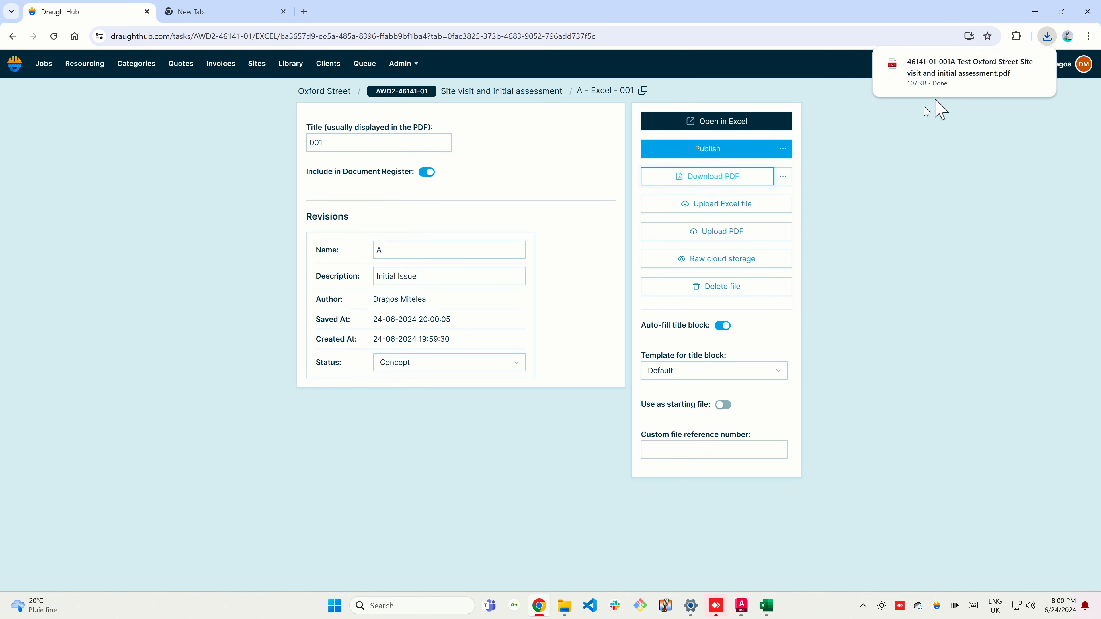
pyautogui.click(961, 72)
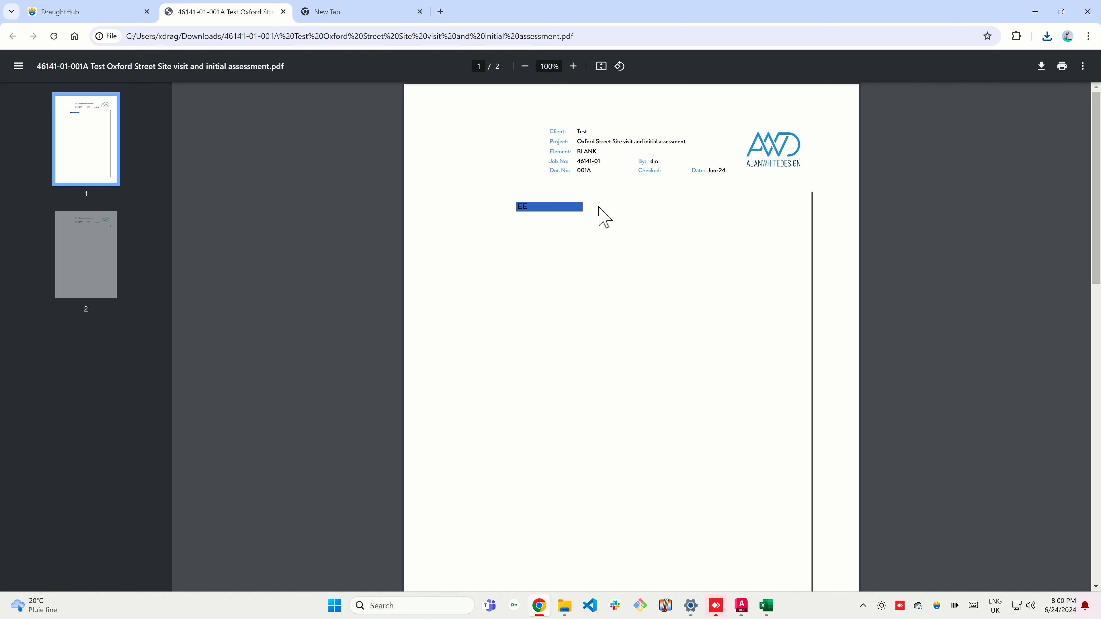
# Step: Close the PDF, return to the Site visit and initial assessment job, add a Default-template report named 001 to revision A and open it
pyautogui.click(283, 12)
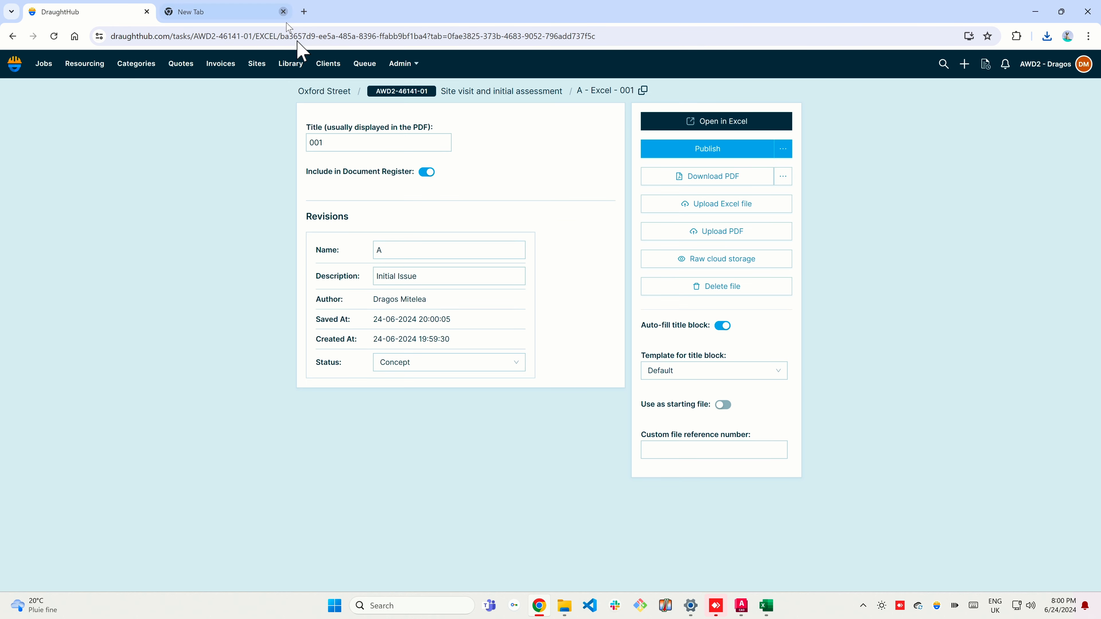
pyautogui.click(484, 96)
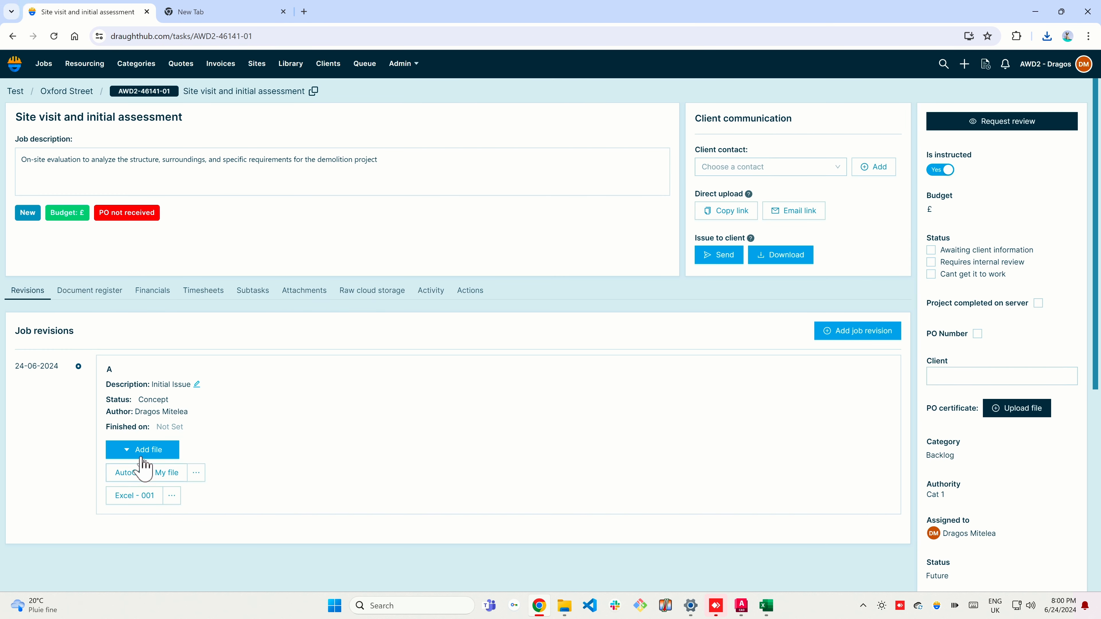
pyautogui.click(140, 454)
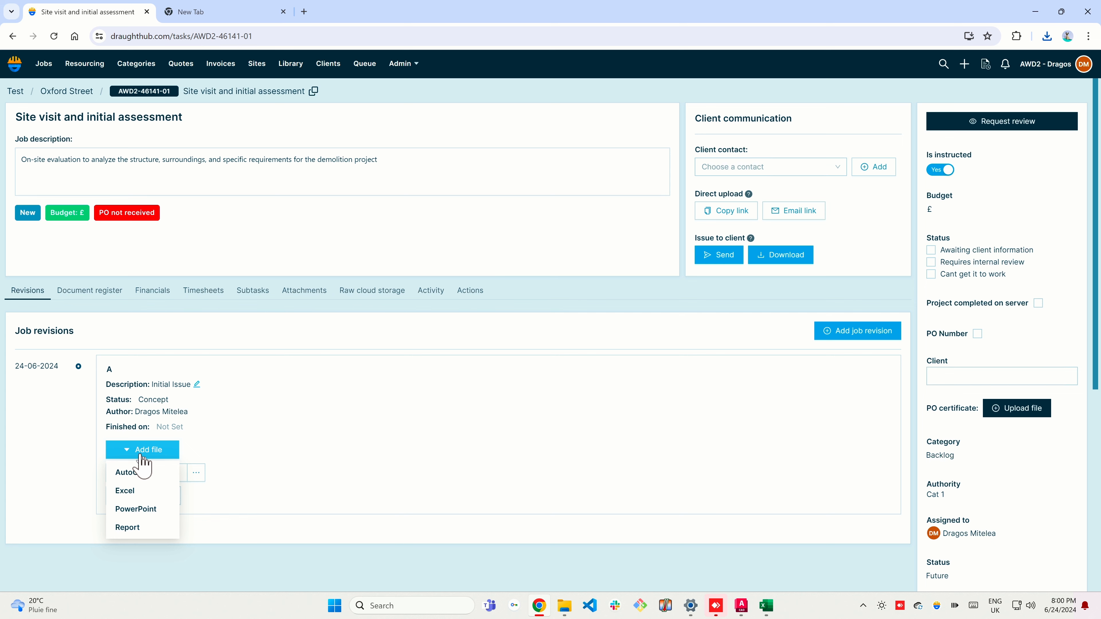
pyautogui.click(148, 529)
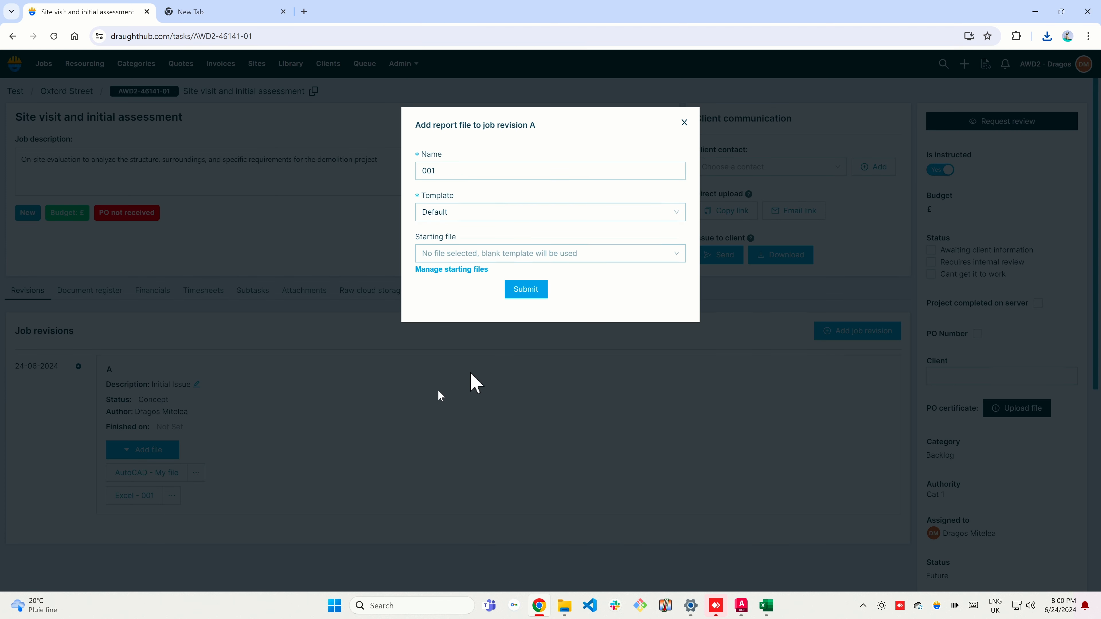
pyautogui.click(527, 296)
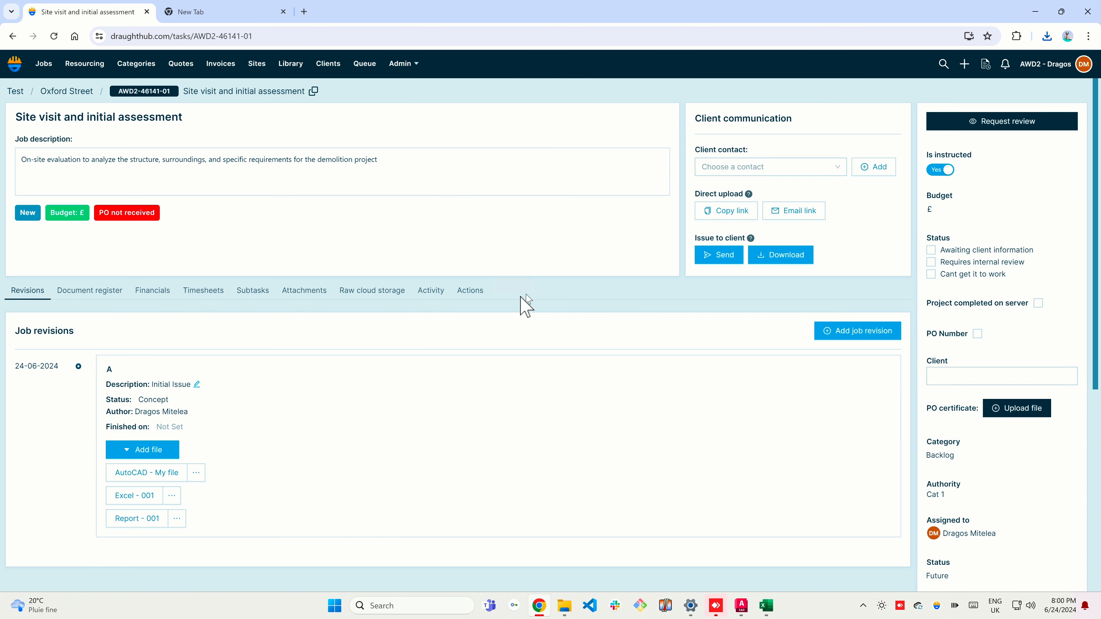
pyautogui.click(150, 518)
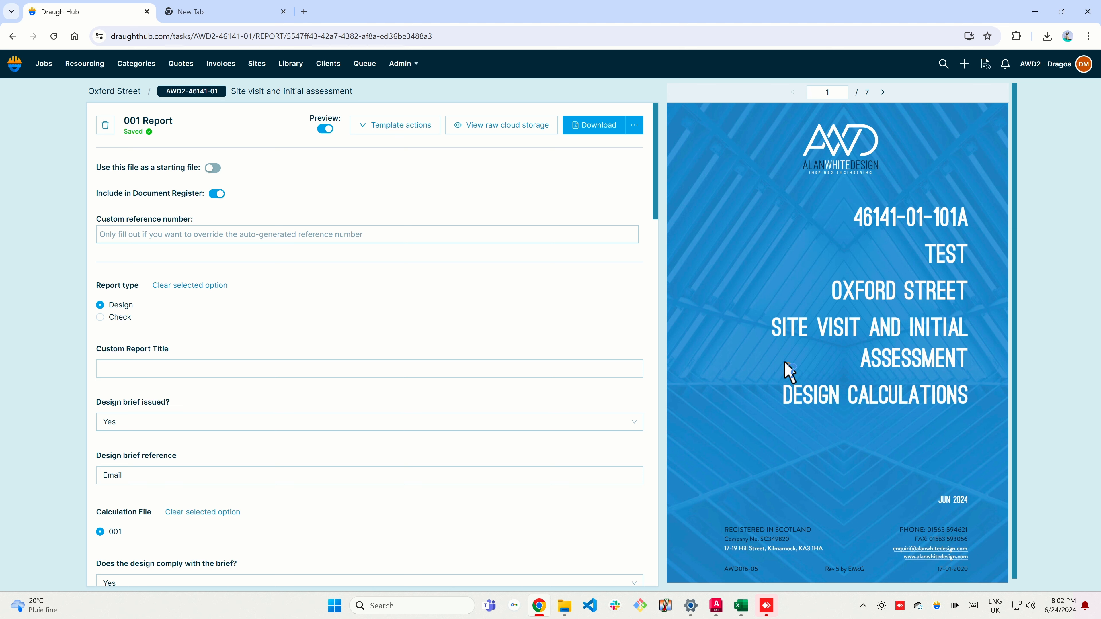
# Step: Examine the report form's sections, from report type and design brief fields down to Summary and Recommendations
pyautogui.scroll(-8, 467, 414)
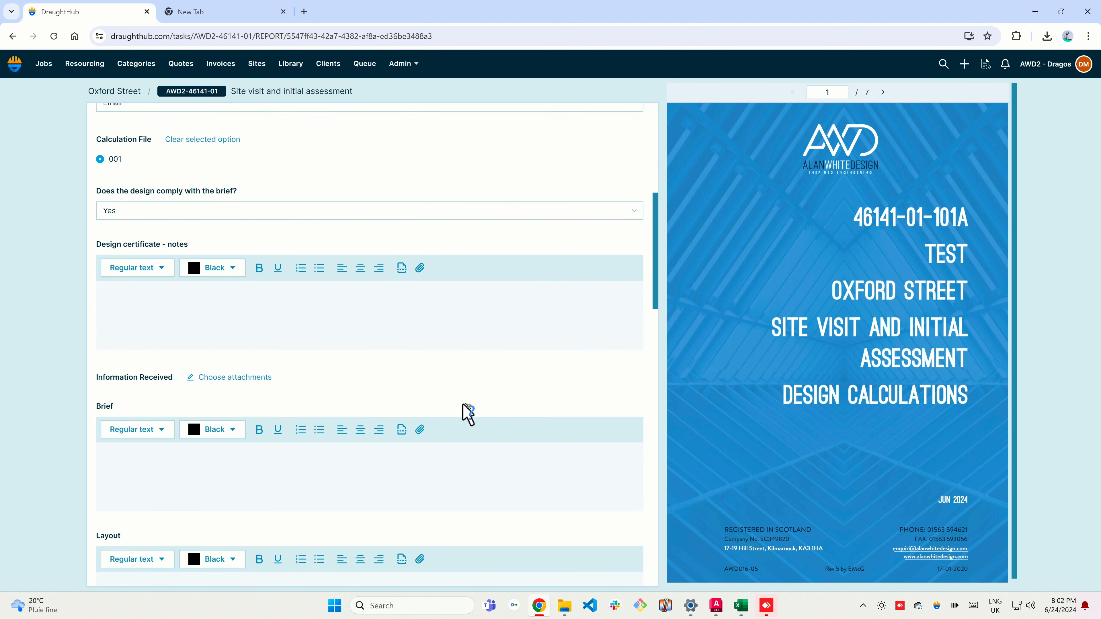
pyautogui.scroll(-10, 467, 414)
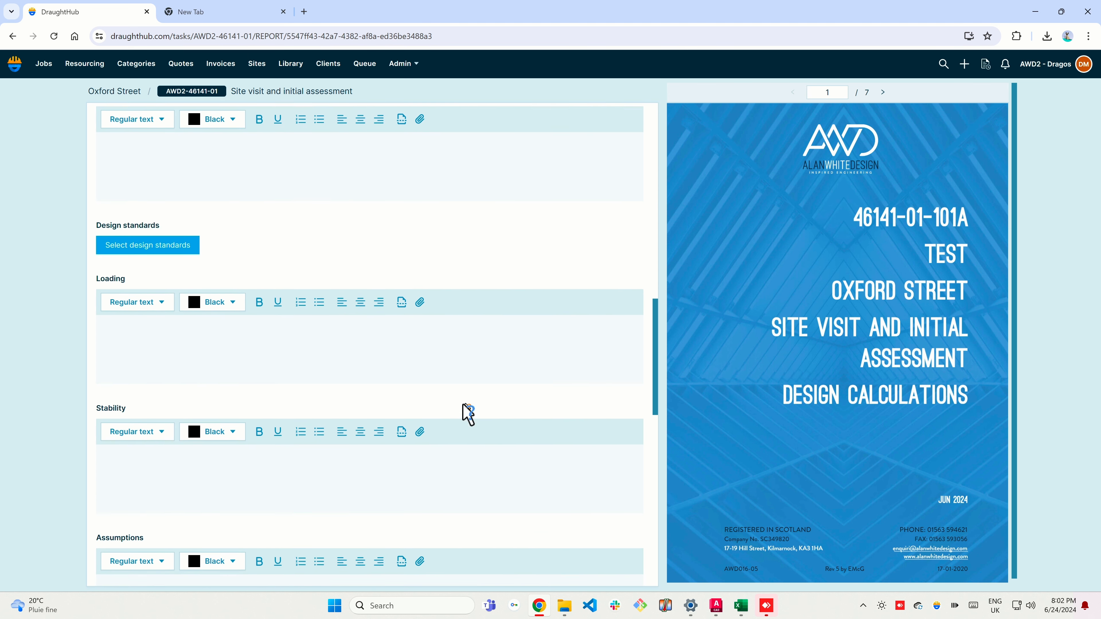
pyautogui.scroll(-10, 467, 414)
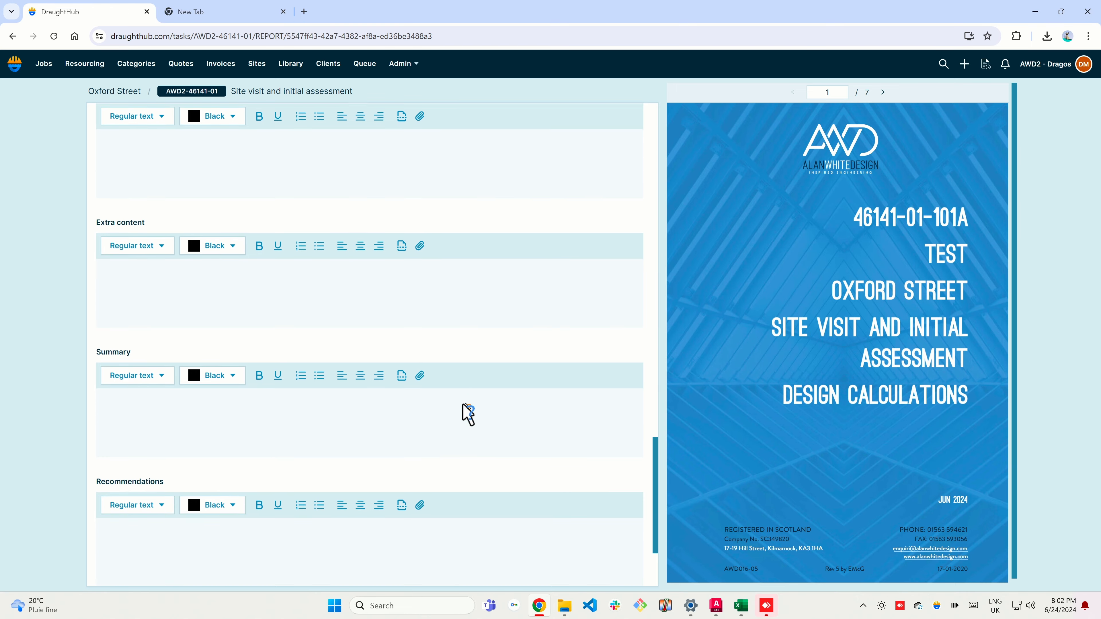
pyautogui.scroll(20, 467, 414)
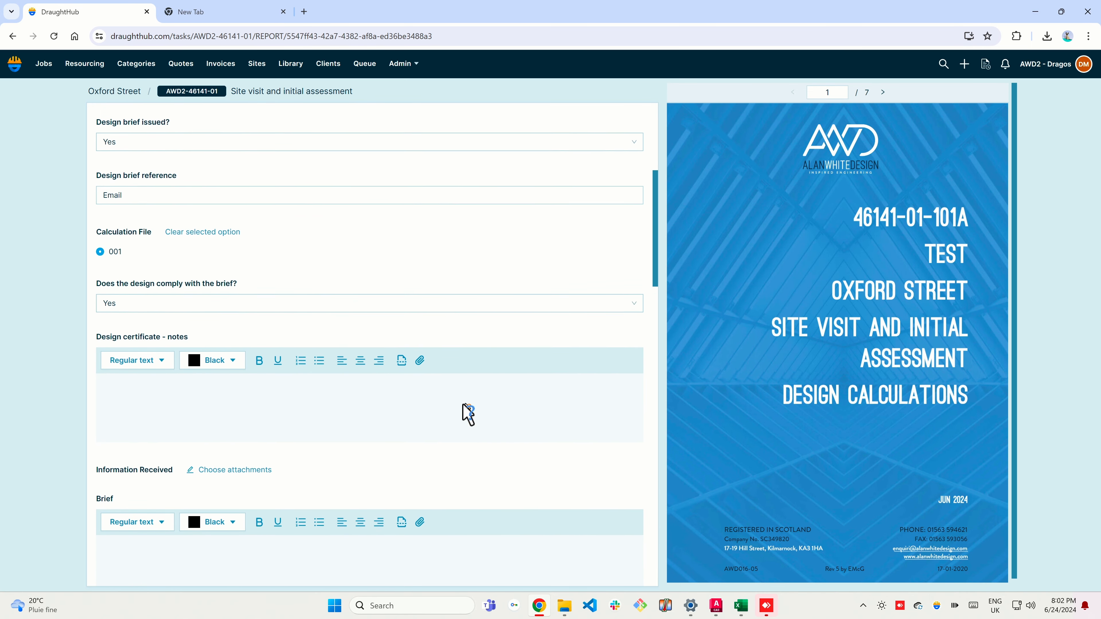
pyautogui.scroll(5, 467, 414)
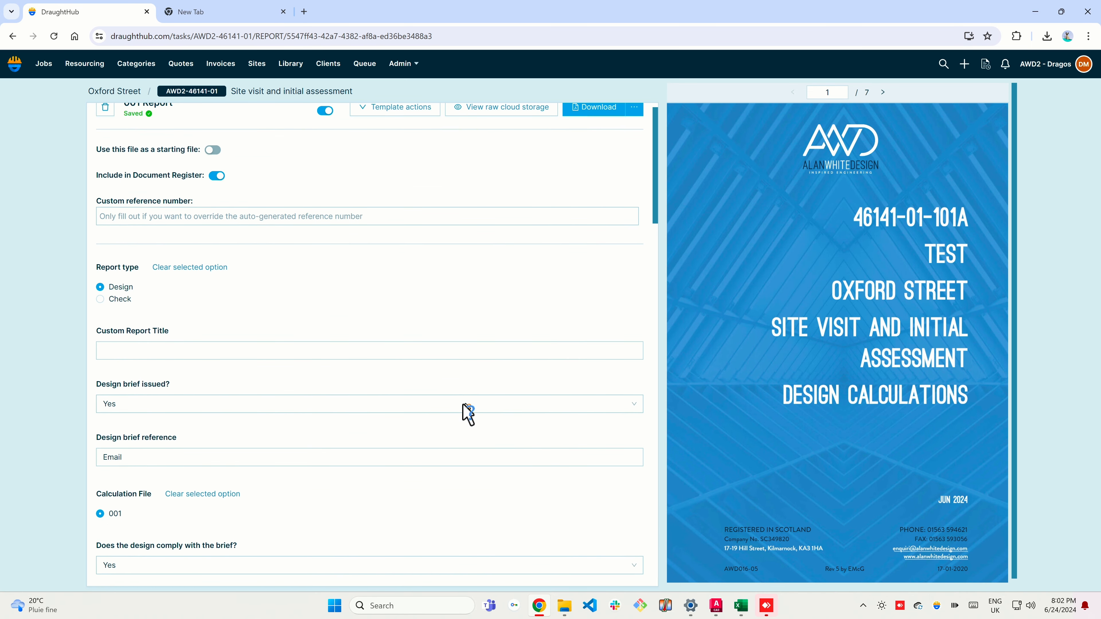
pyautogui.scroll(-5, 467, 414)
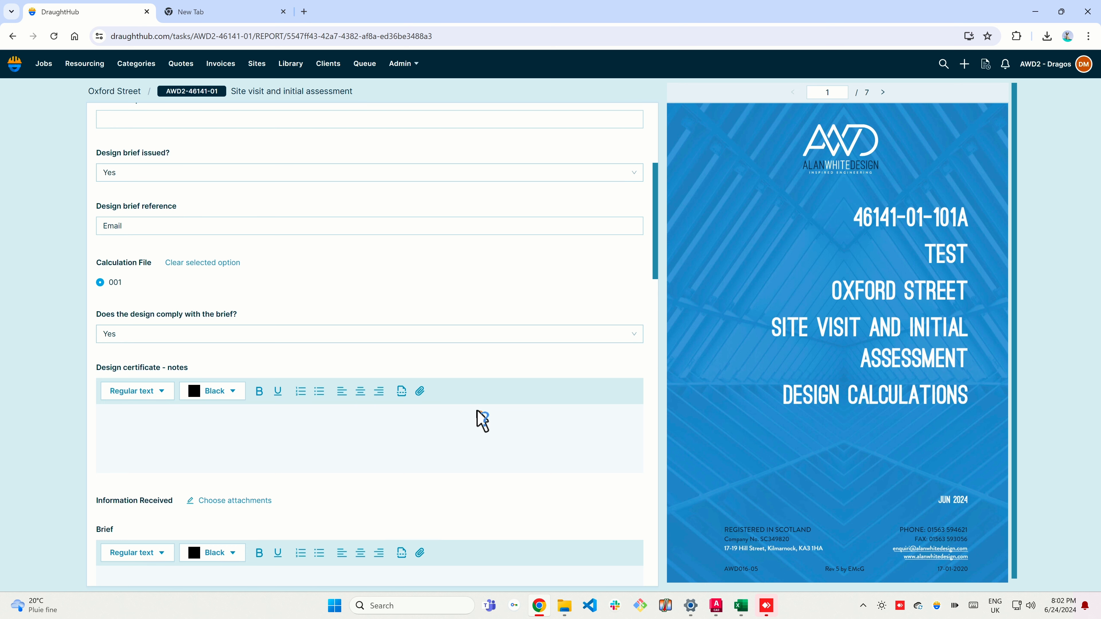
pyautogui.scroll(-3, 481, 420)
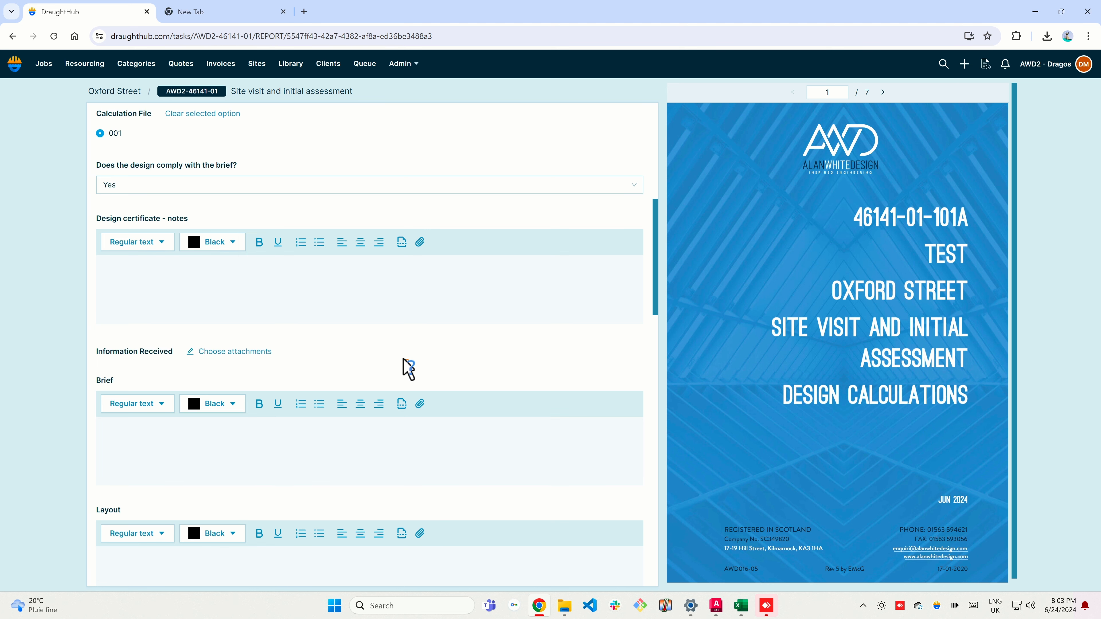
pyautogui.scroll(-5, 312, 445)
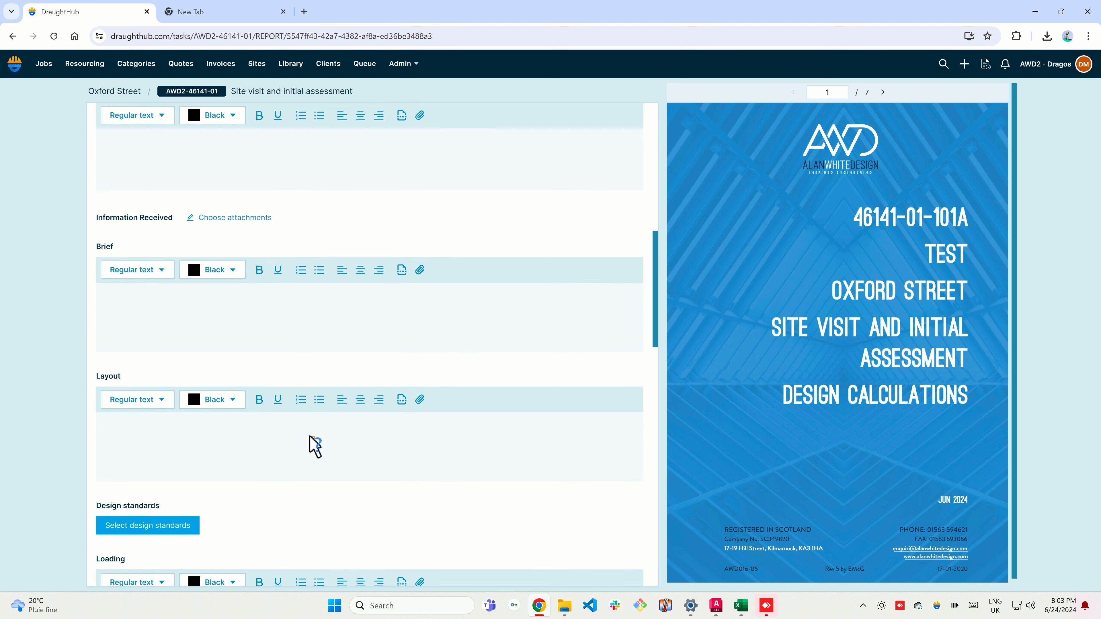
pyautogui.scroll(-4, 310, 437)
# Step: Enter "This is the brief text" in the report's Brief section
pyautogui.scroll(4, 310, 437)
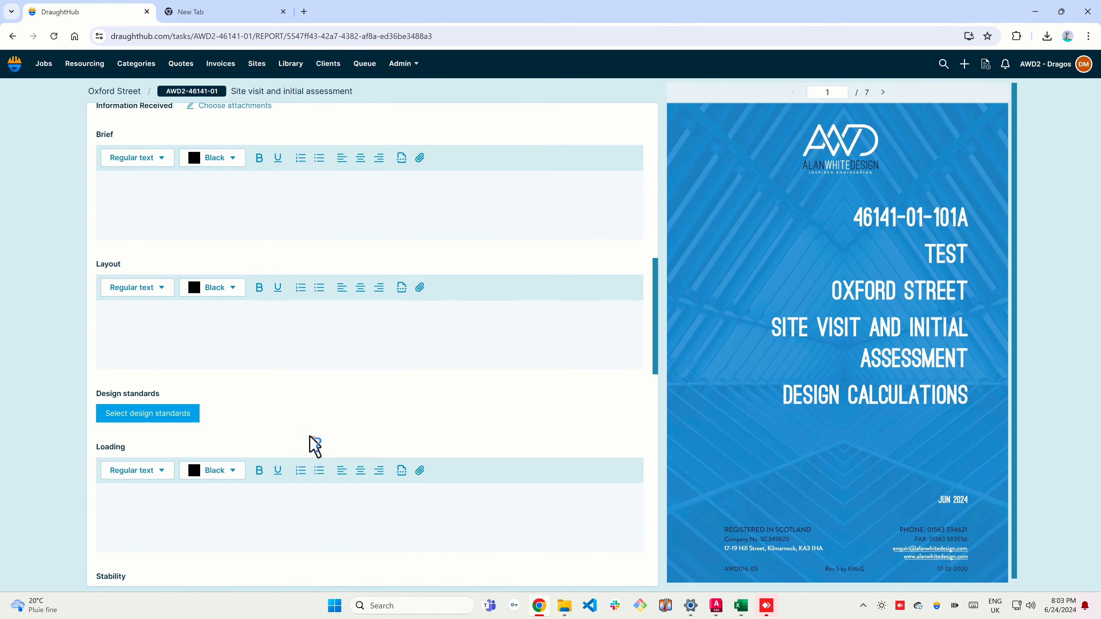
pyautogui.click(210, 241)
pyautogui.write('This is ')
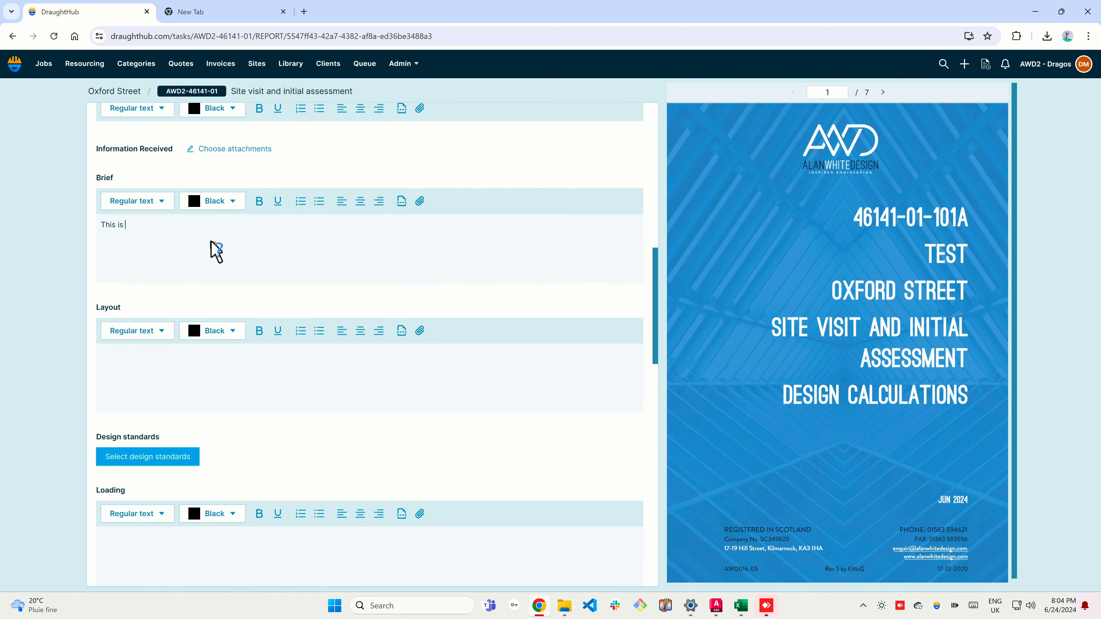
pyautogui.write('the brief text')
# Step: Make the words "the brief text" in the Brief section bold and colour them AndunGreen
pyautogui.hotkey('shift', 'Left')
pyautogui.hotkey('shift', 'Left')
pyautogui.hotkey('shift', 'Left')
pyautogui.hotkey('shift', 'Left')
pyautogui.hotkey('shift', 'Left')
pyautogui.hotkey('shift', 'Left')
pyautogui.hotkey('shift', 'Left')
pyautogui.hotkey('shift', 'Left')
pyautogui.hotkey('shift', 'Left')
pyautogui.hotkey('shift', 'Left')
pyautogui.hotkey('shift', 'Left')
pyautogui.hotkey('shift', 'Left')
pyautogui.hotkey('shift', 'Left')
pyautogui.click(259, 202)
pyautogui.click(217, 204)
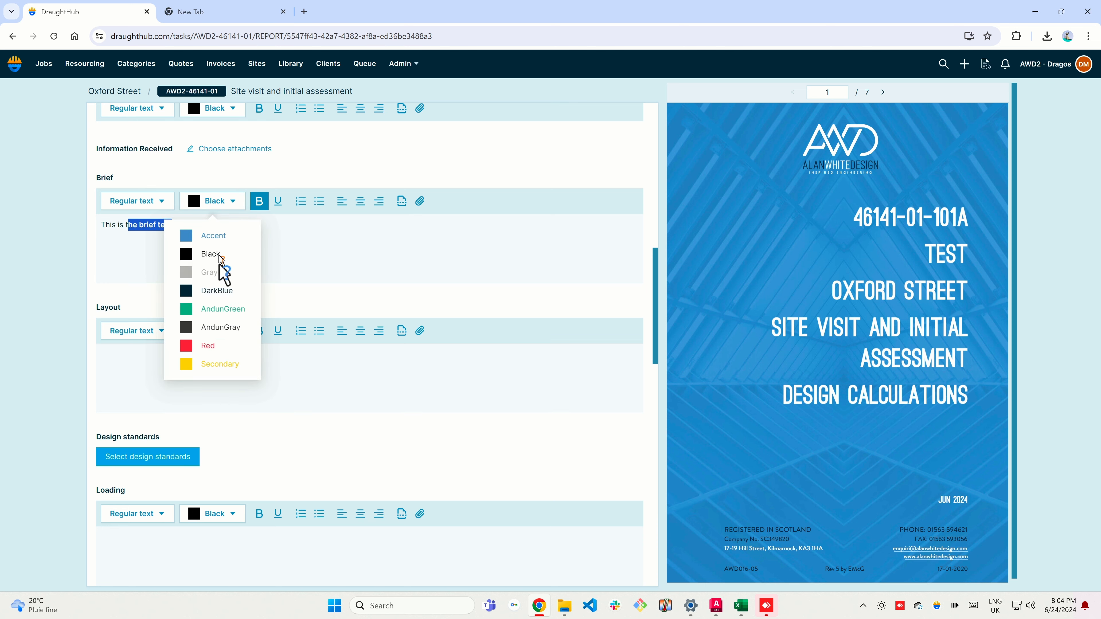
pyautogui.click(218, 308)
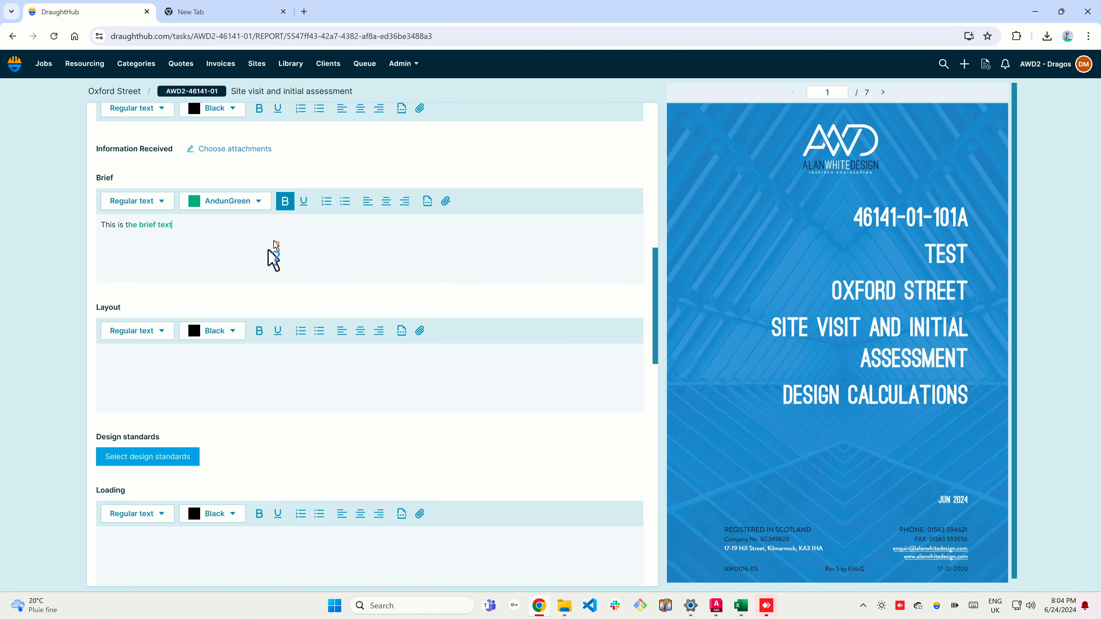
# Step: Select three standards from the report's Design standards options and close the selection
pyautogui.scroll(-2, 231, 384)
pyautogui.click(172, 384)
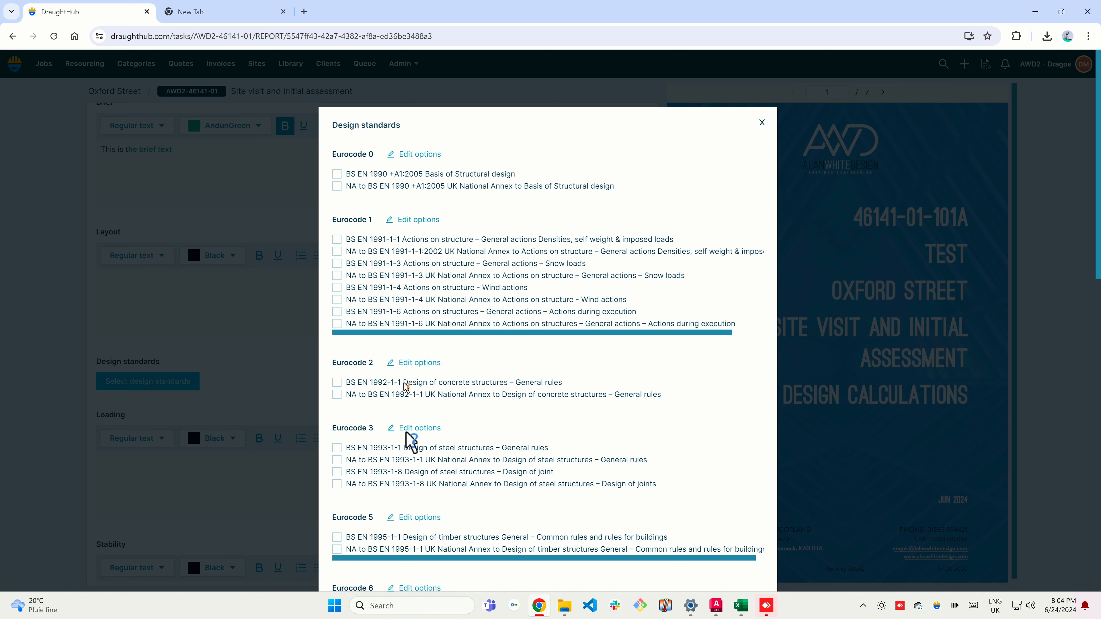
pyautogui.scroll(-10, 410, 453)
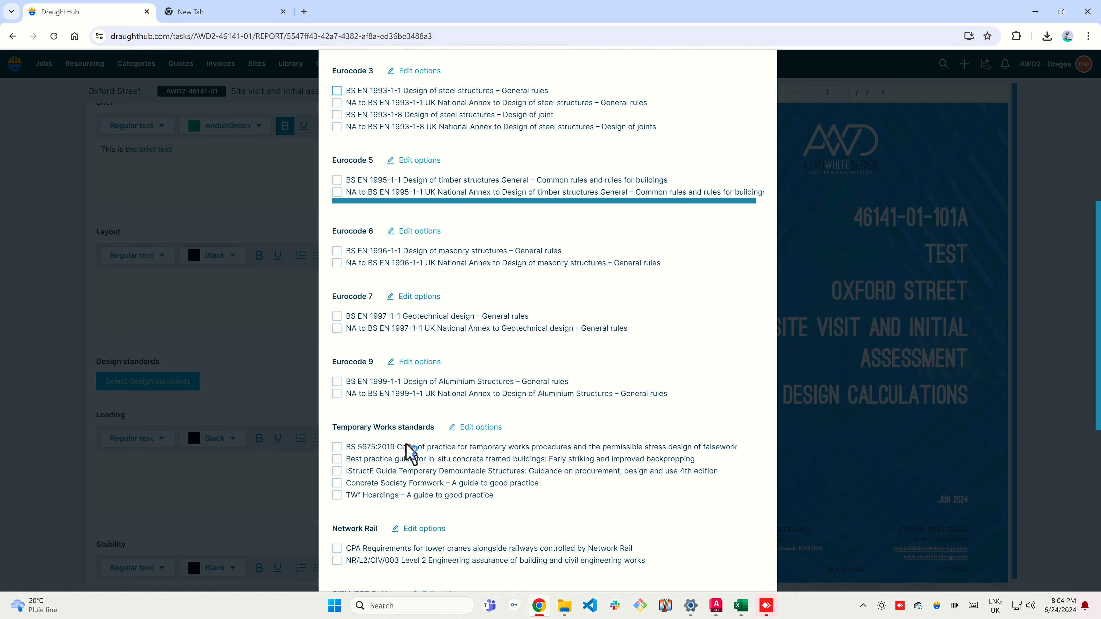
pyautogui.scroll(10, 408, 451)
pyautogui.click(337, 263)
pyautogui.click(337, 382)
pyautogui.click(337, 483)
pyautogui.click(762, 122)
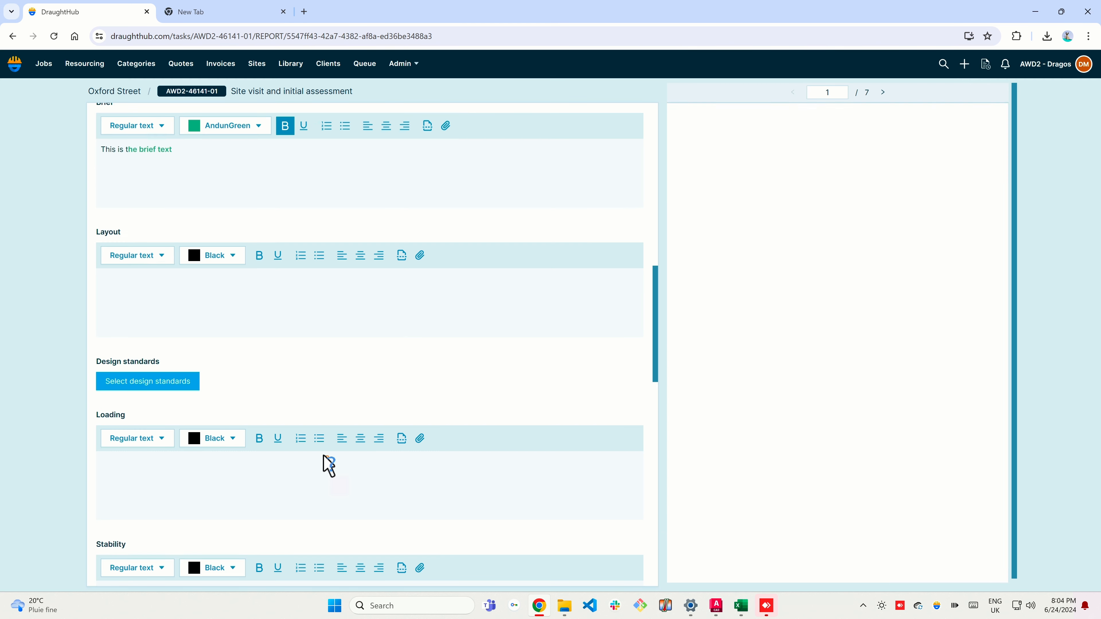
# Step: Add the preset Fall from height item to the Designers Risk Assessment, searching the presets for "fall"
pyautogui.scroll(-4, 325, 464)
pyautogui.scroll(-14, 328, 464)
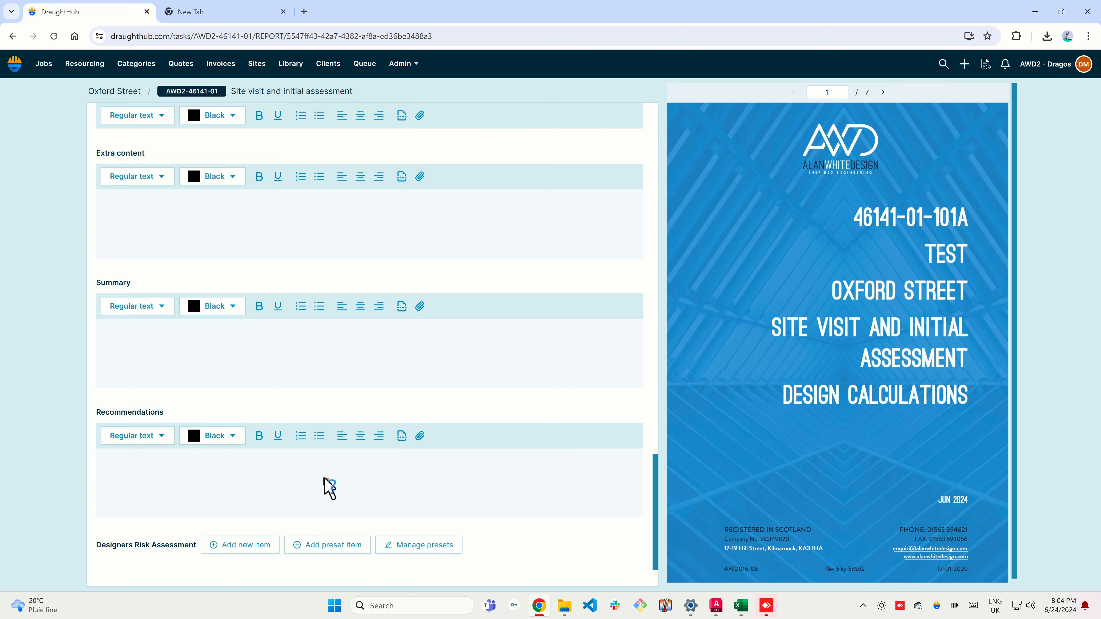
pyautogui.scroll(-2, 327, 484)
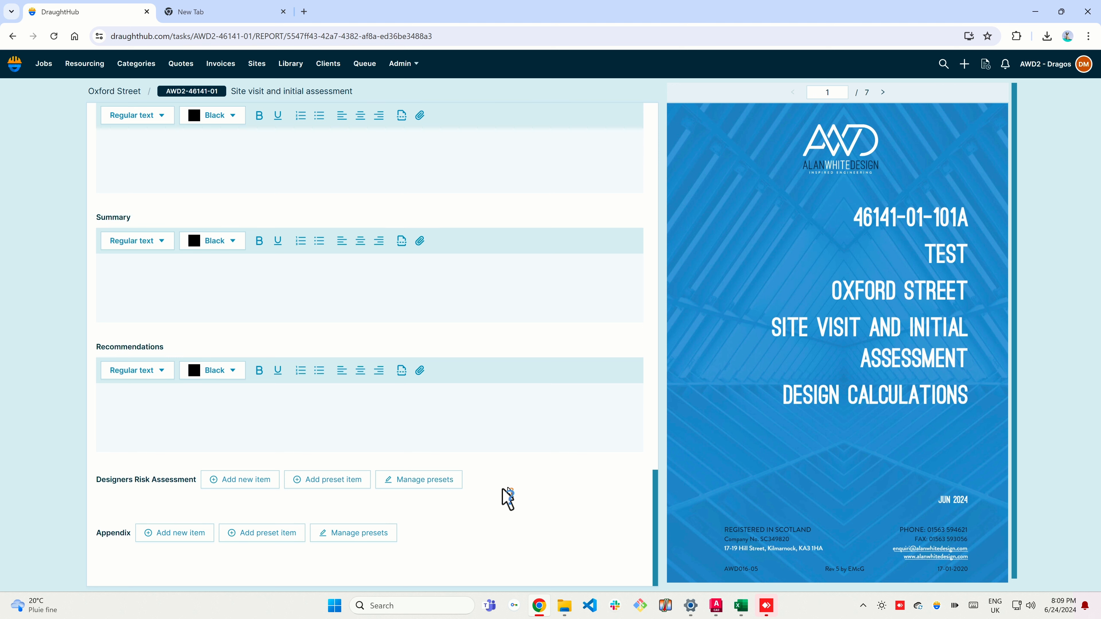
pyautogui.click(343, 484)
pyautogui.click(554, 154)
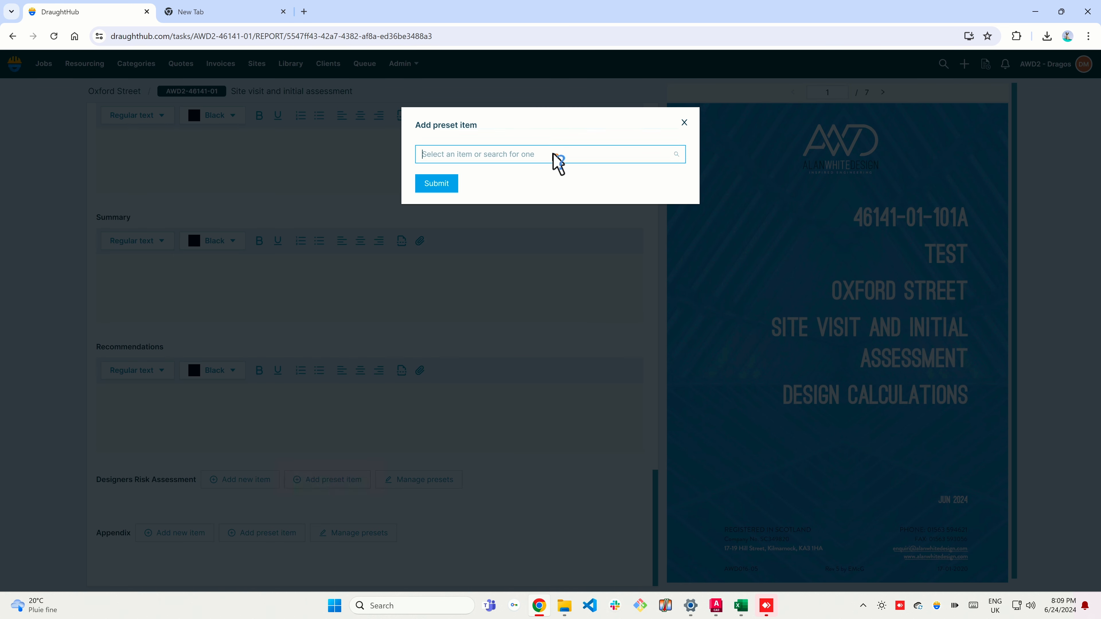
pyautogui.write('fall')
pyautogui.click(524, 178)
pyautogui.click(453, 187)
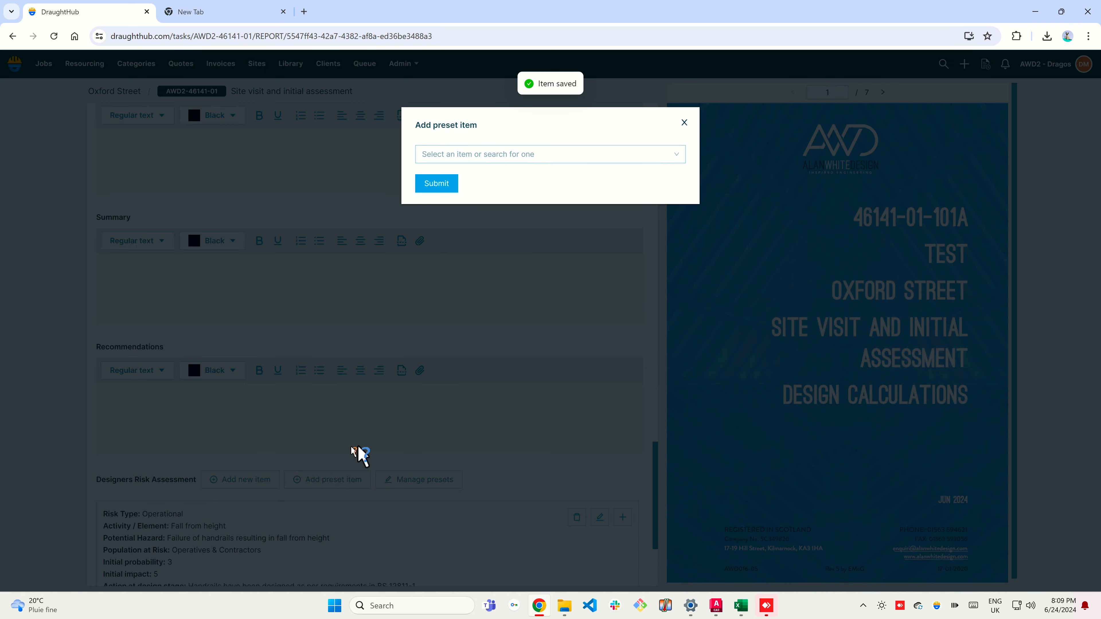
pyautogui.click(684, 122)
pyautogui.scroll(-4, 329, 484)
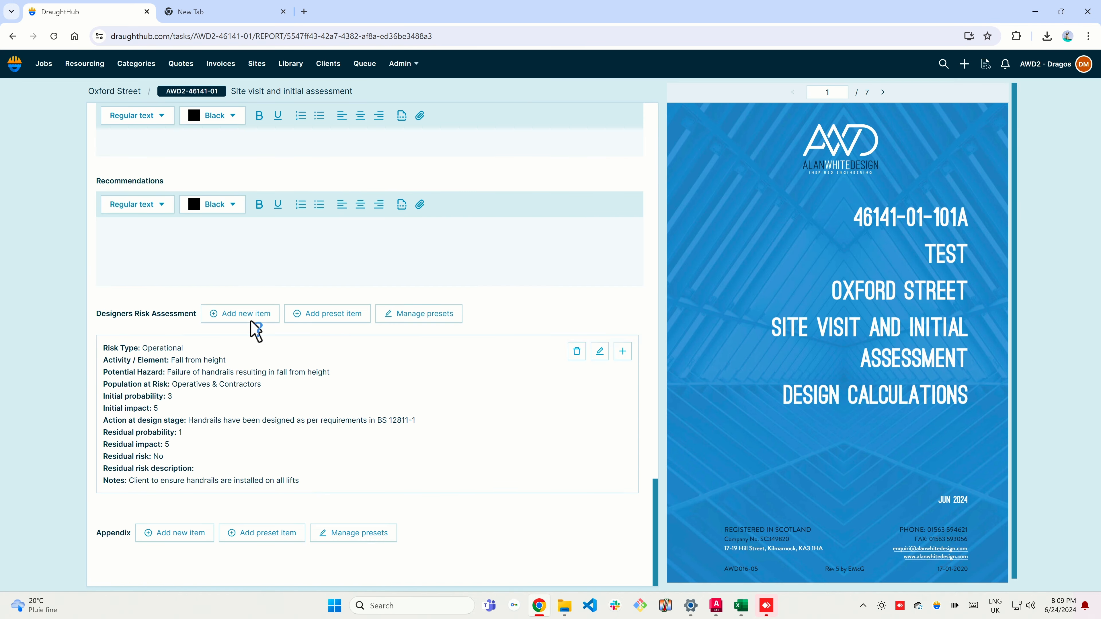
pyautogui.click(254, 319)
pyautogui.click(398, 173)
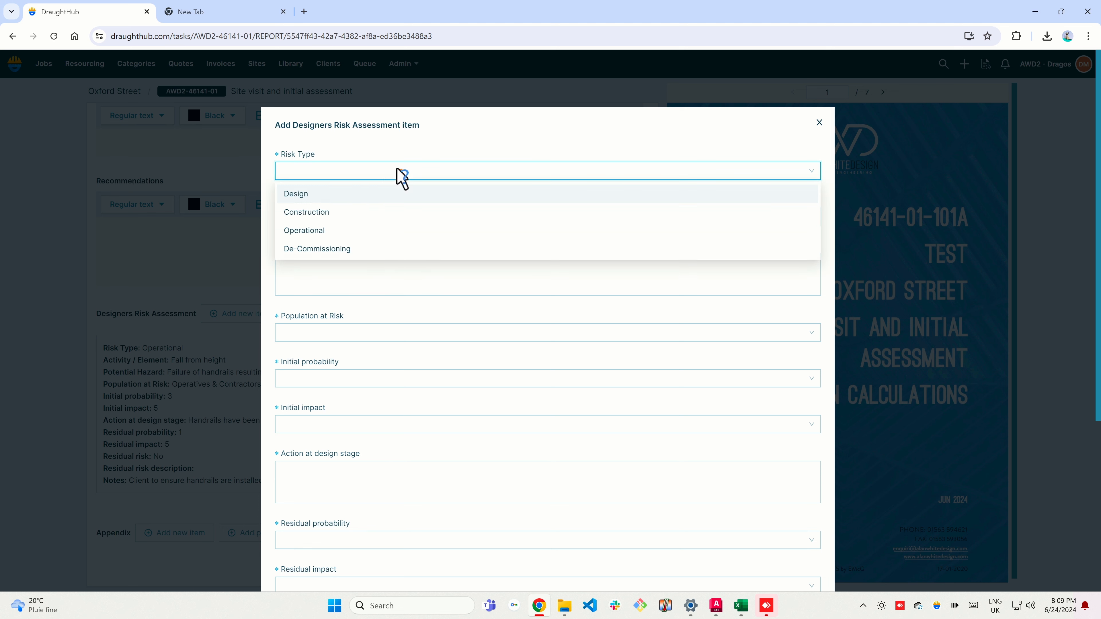
pyautogui.click(341, 232)
pyautogui.click(337, 223)
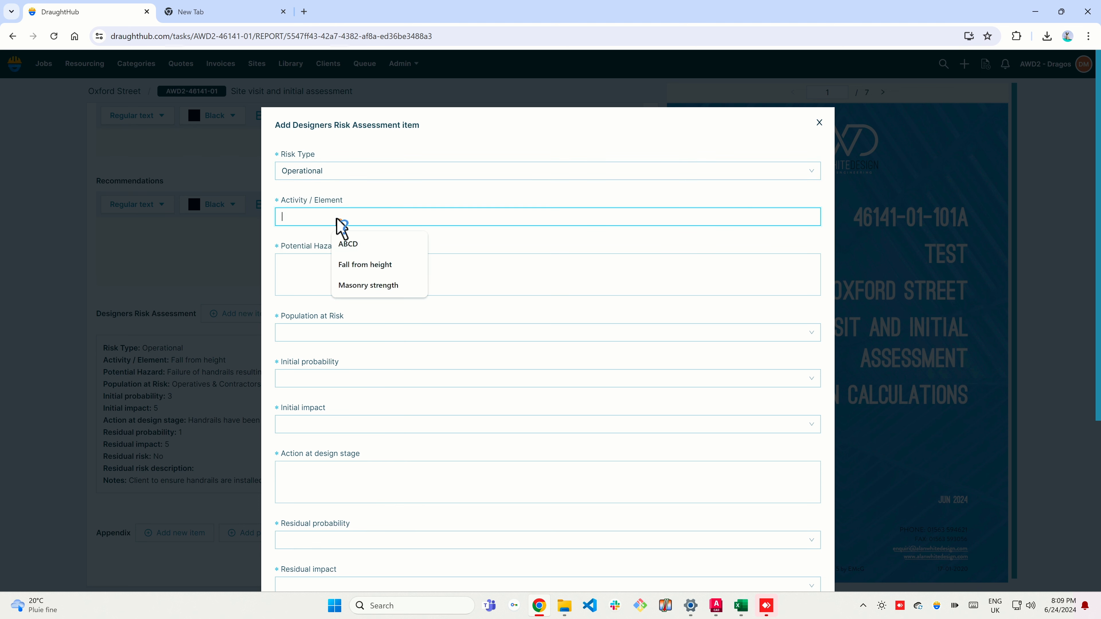
pyautogui.click(316, 277)
pyautogui.click(321, 364)
pyautogui.click(321, 374)
pyautogui.click(239, 387)
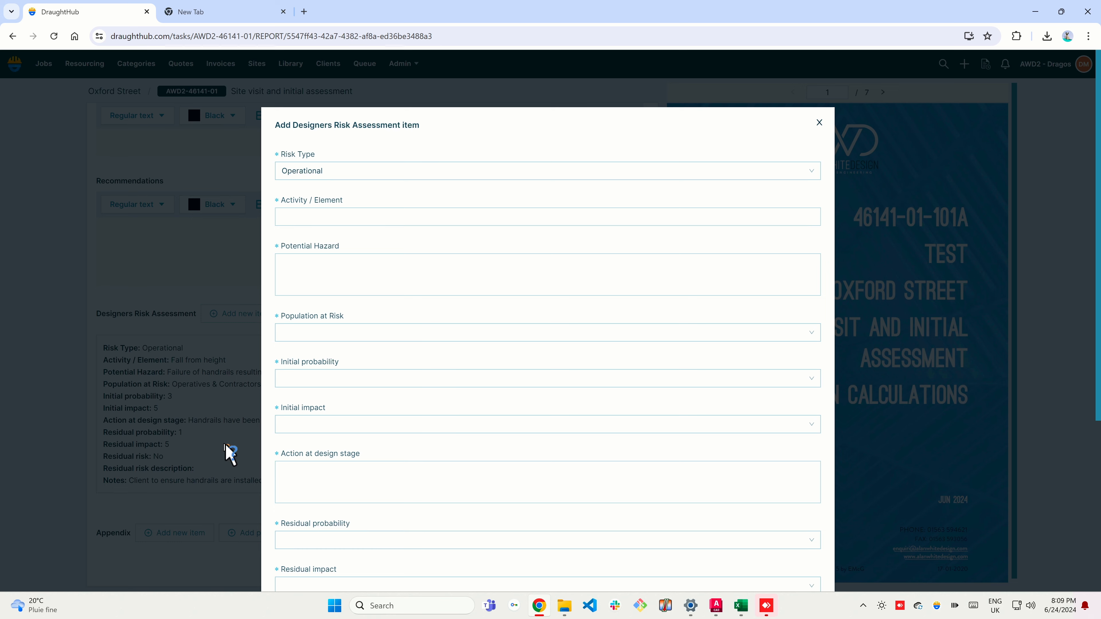
pyautogui.click(819, 123)
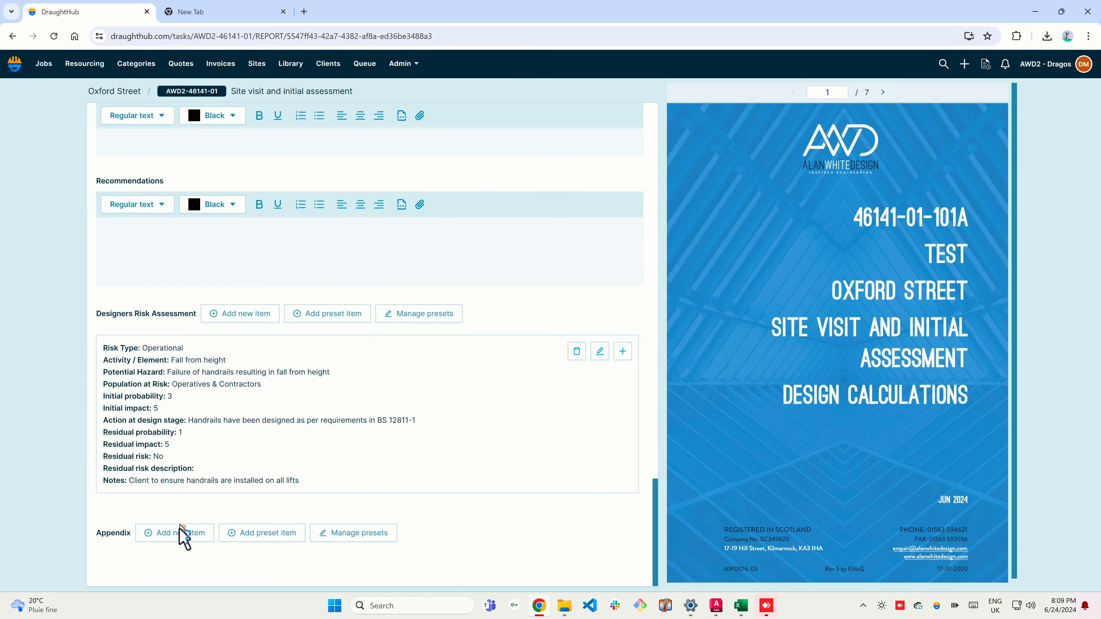
# Step: Start a new Appendix item titled "Appendix 1" with the description "This is the data sheet"
pyautogui.click(179, 536)
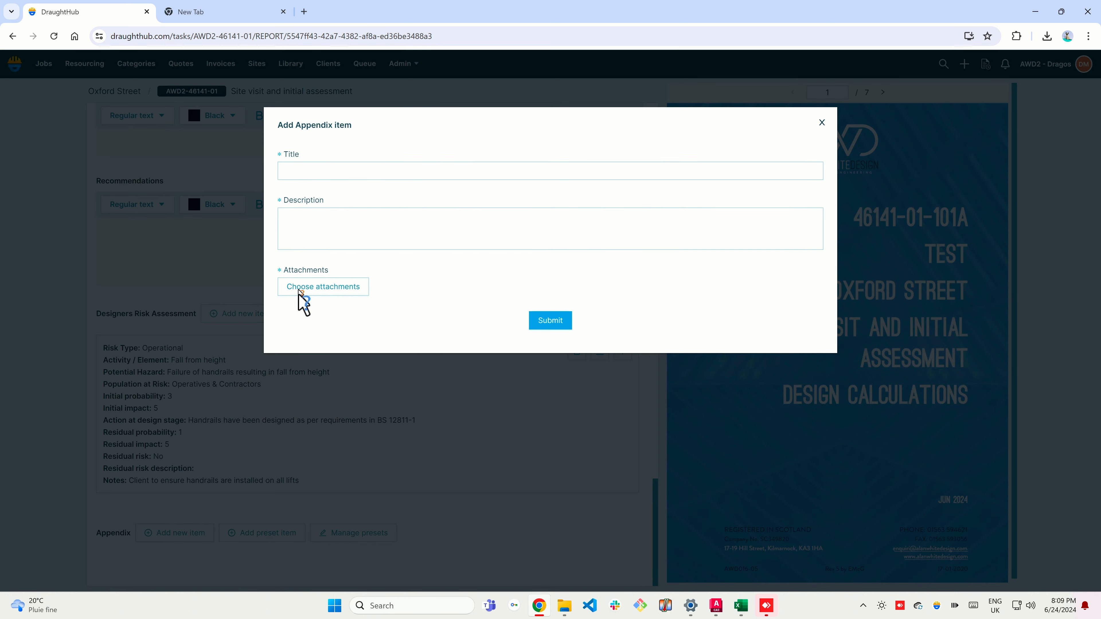
pyautogui.click(357, 169)
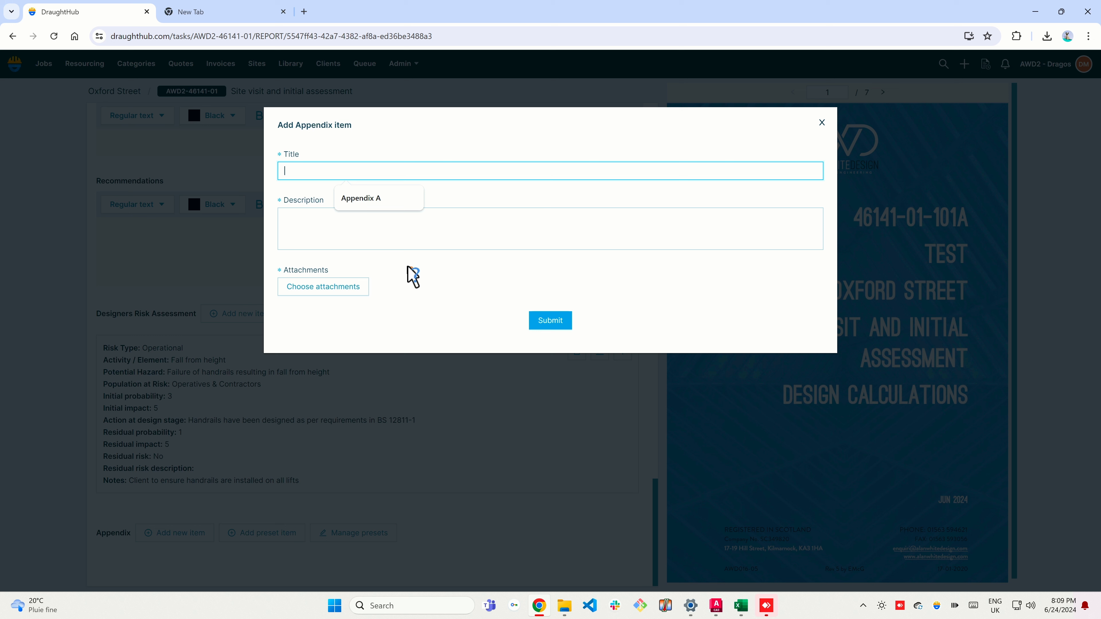
pyautogui.write('Appendix 1')
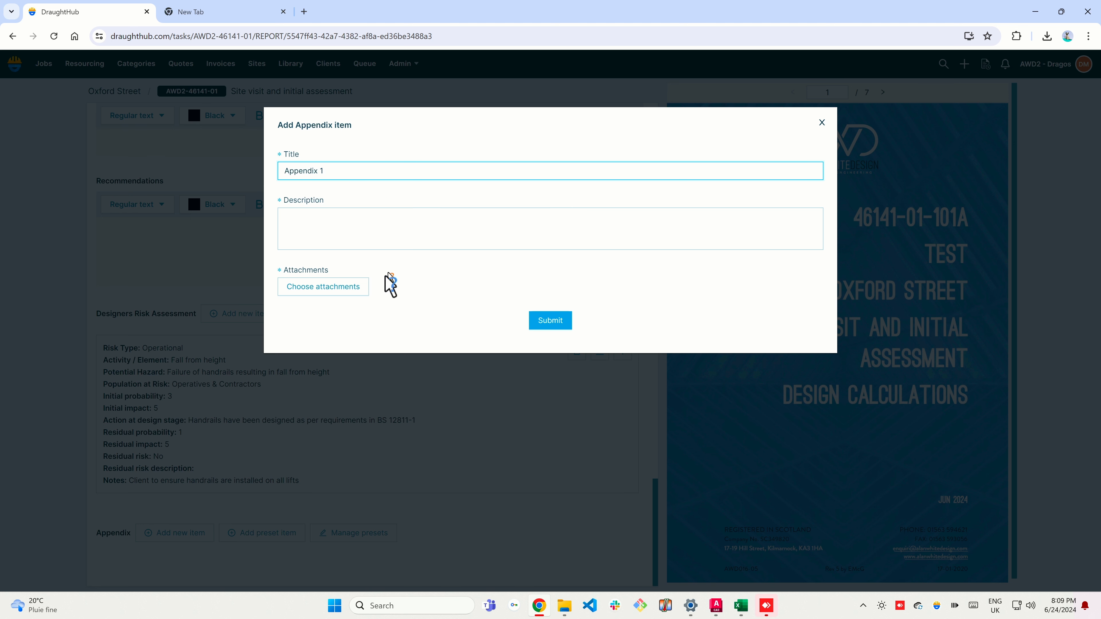
pyautogui.click(350, 234)
pyautogui.write('This is the data sheet')
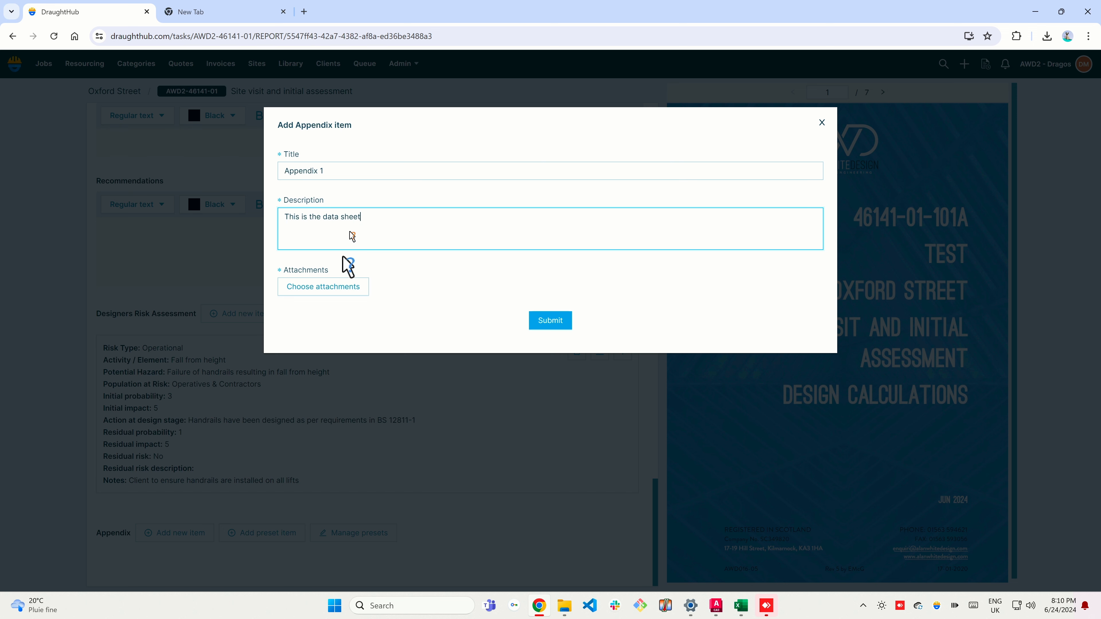
# Step: Attach Data sheet for screw.pdf to the new appendix item and submit it
pyautogui.click(337, 287)
pyautogui.click(226, 264)
pyautogui.click(866, 375)
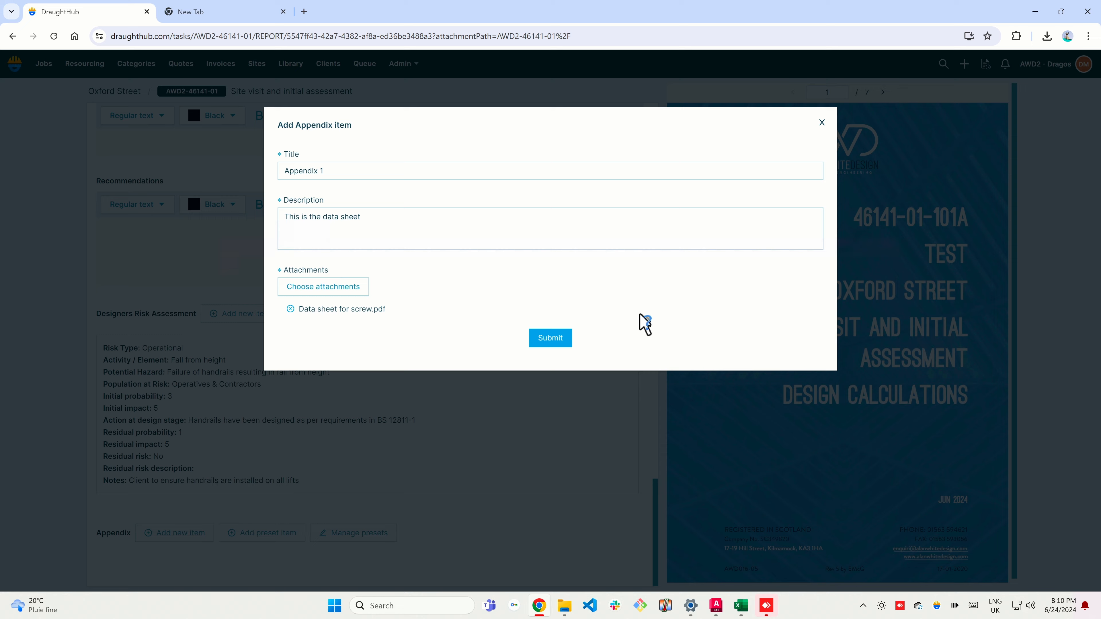
pyautogui.click(551, 338)
pyautogui.scroll(-1, 605, 370)
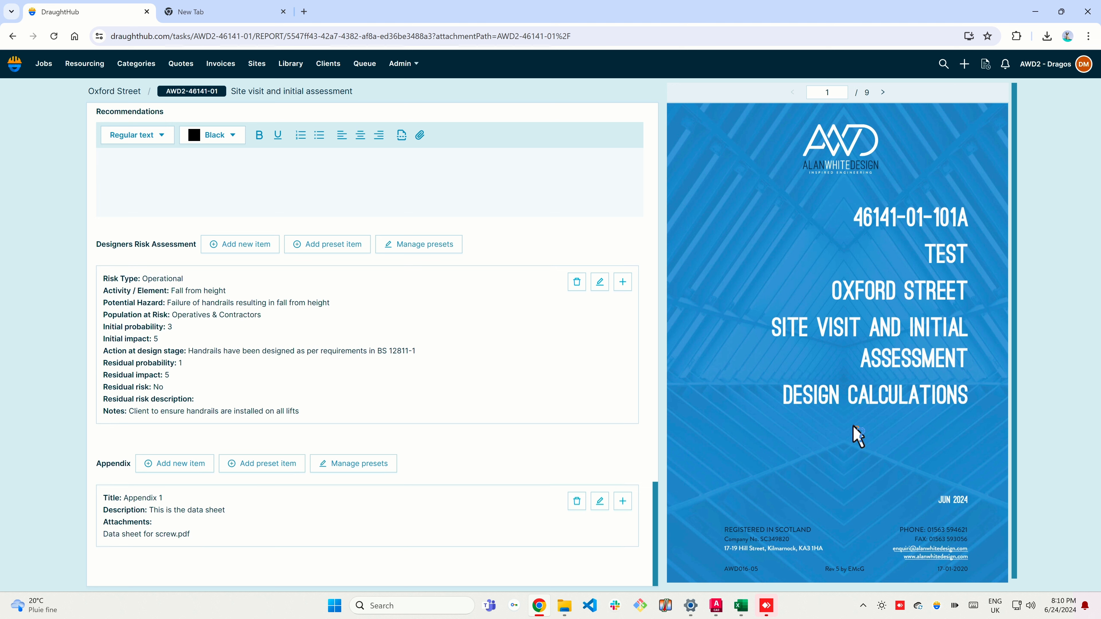
# Step: Check the preview up to the design certificate page and enter "These are notes" in the Design certificate notes
pyautogui.scroll(-1, 857, 436)
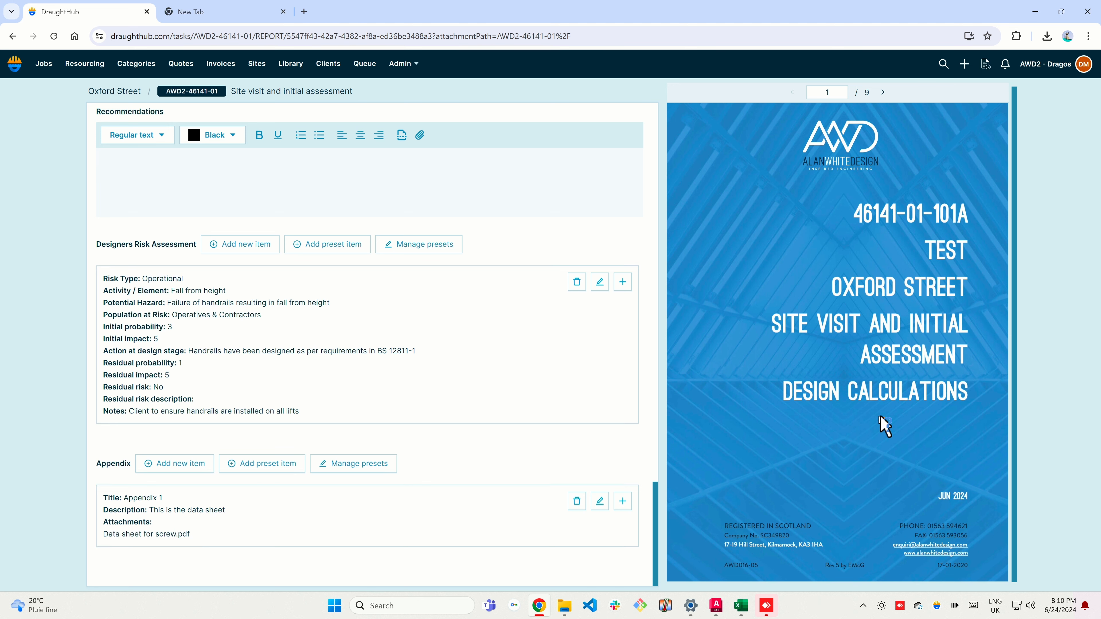
pyautogui.click(883, 92)
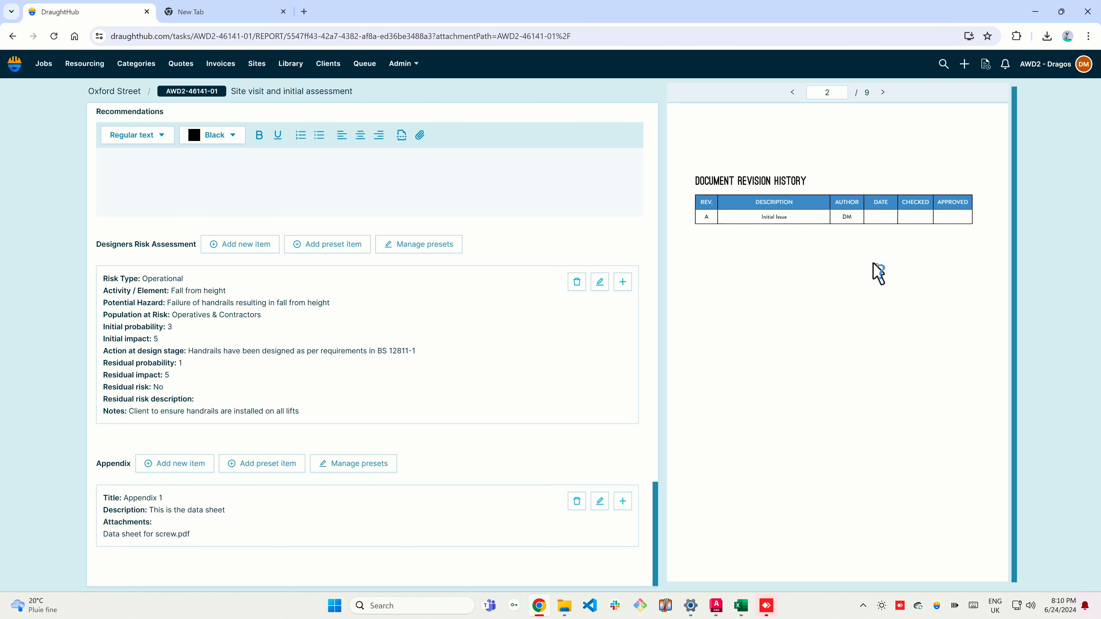
pyautogui.click(882, 93)
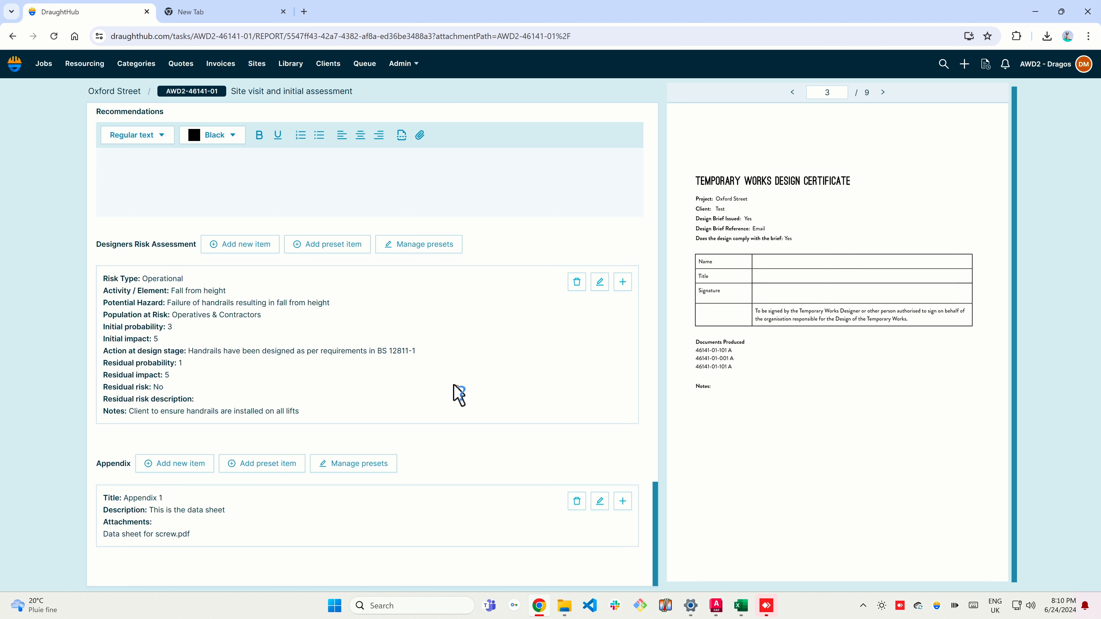
pyautogui.scroll(10, 458, 394)
pyautogui.scroll(15, 459, 395)
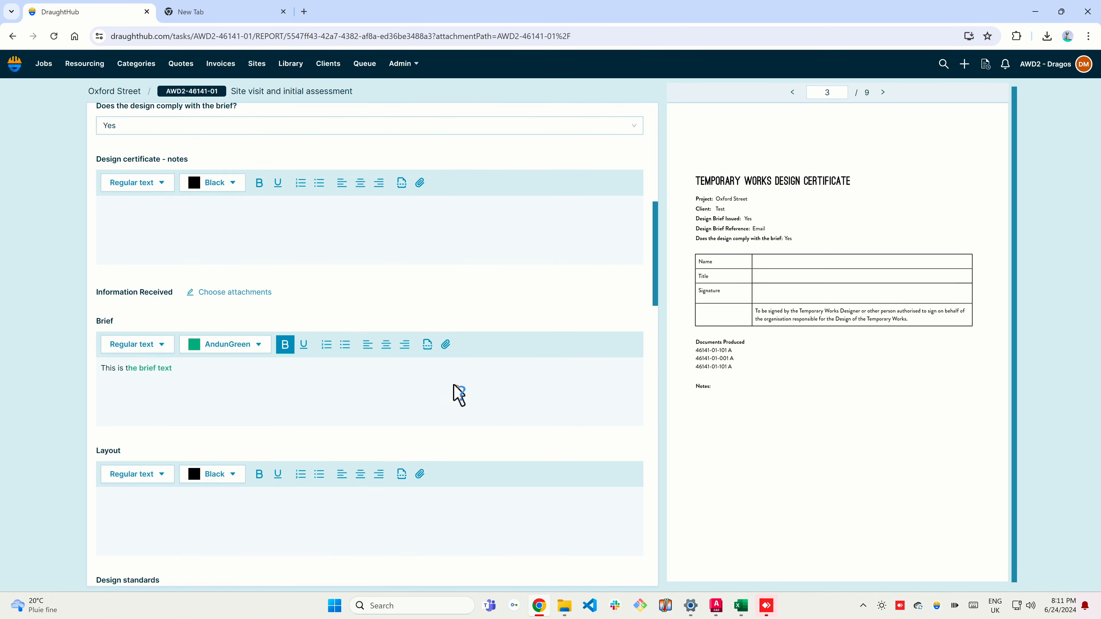
pyautogui.scroll(1, 458, 394)
pyautogui.click(289, 397)
pyautogui.write('Thes')
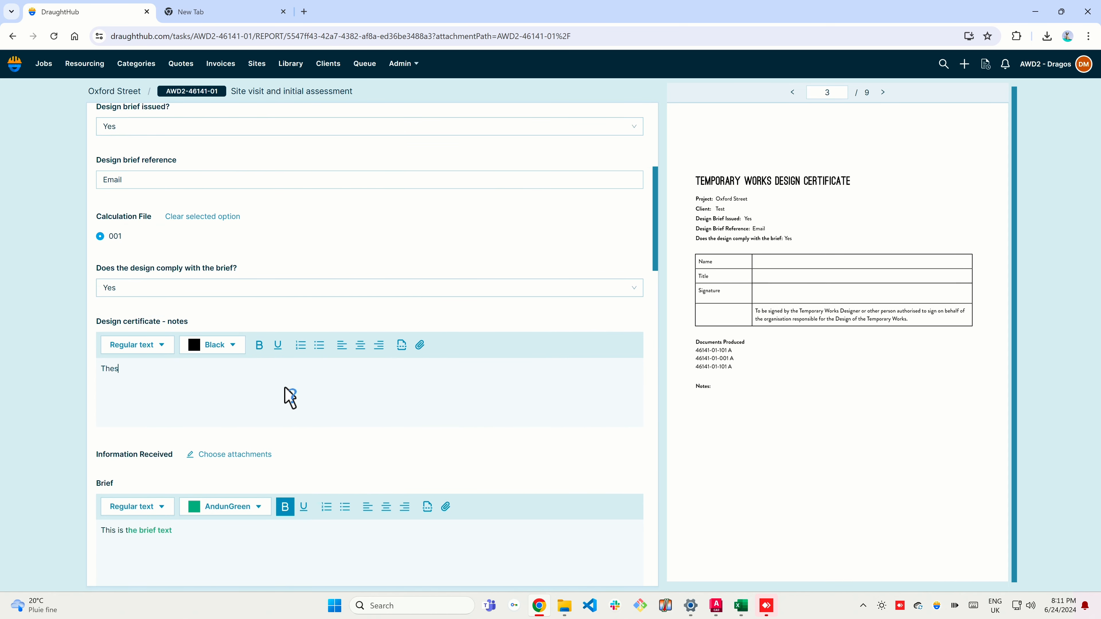
pyautogui.write('e are notes')
# Step: Attach Design brief.pdf and Oxford Street site documentation.pdf from the Client documentation folder to Information Received, accepting the large file
pyautogui.click(884, 92)
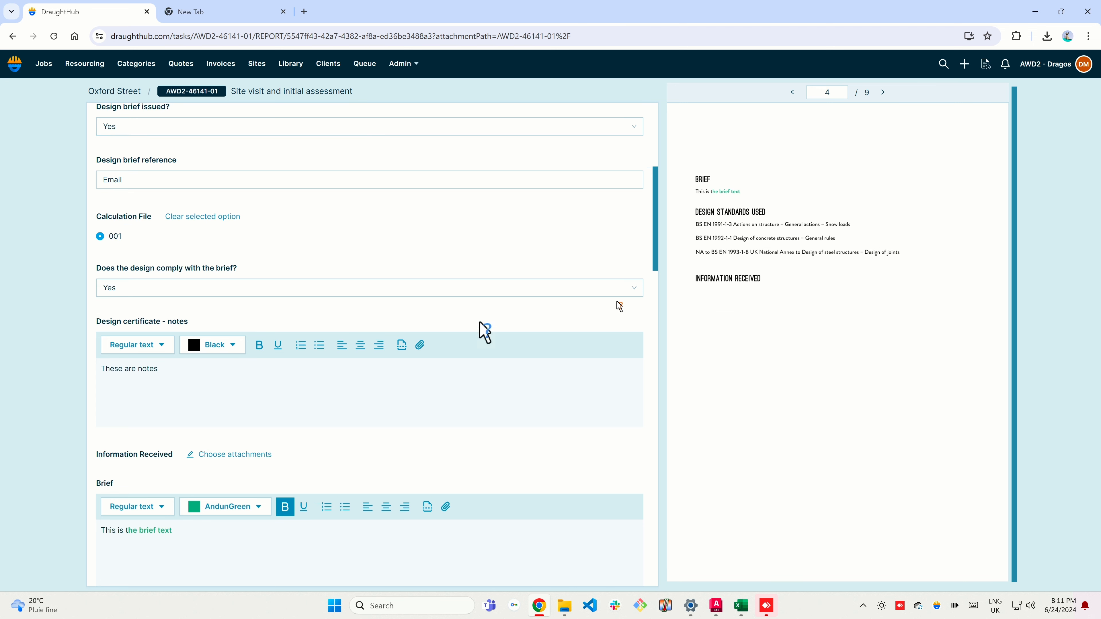
pyautogui.scroll(-2, 333, 449)
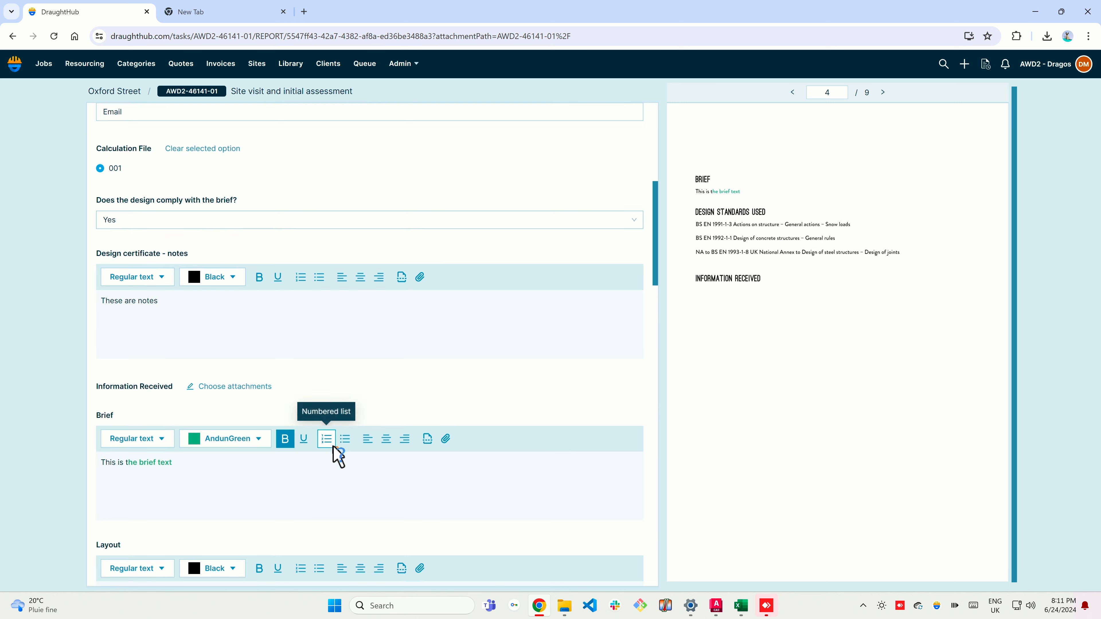
pyautogui.scroll(-1, 335, 454)
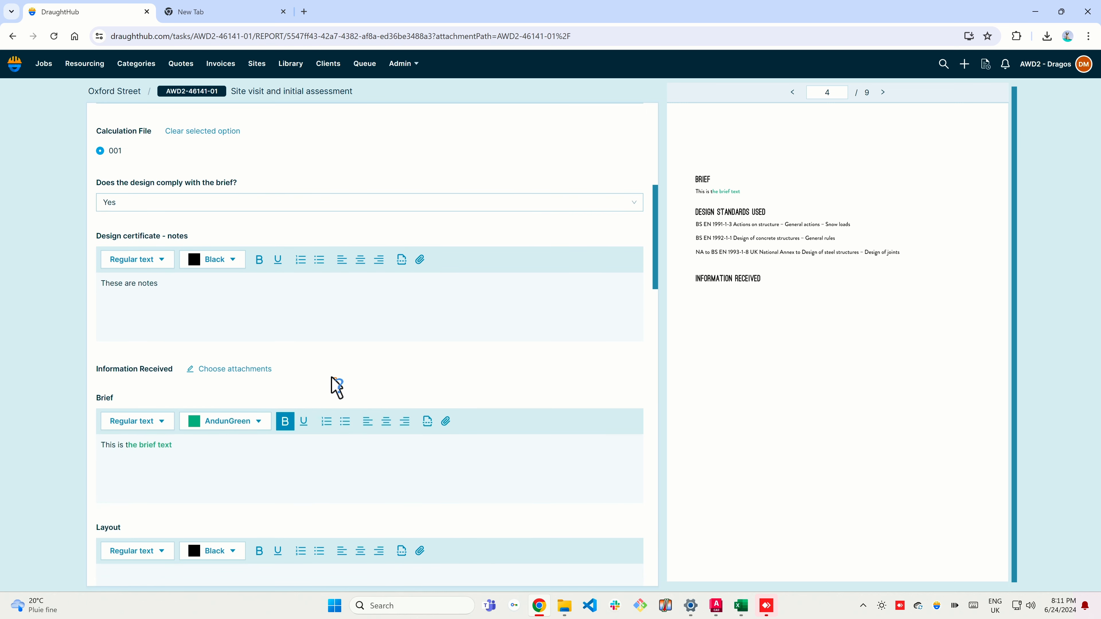
pyautogui.click(242, 373)
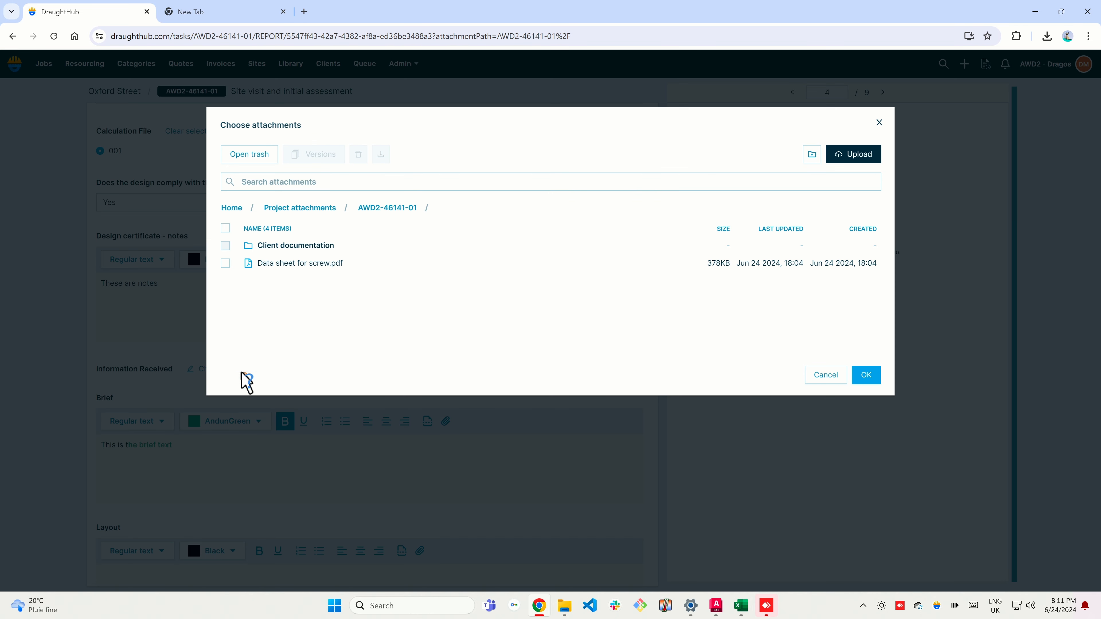
pyautogui.click(277, 246)
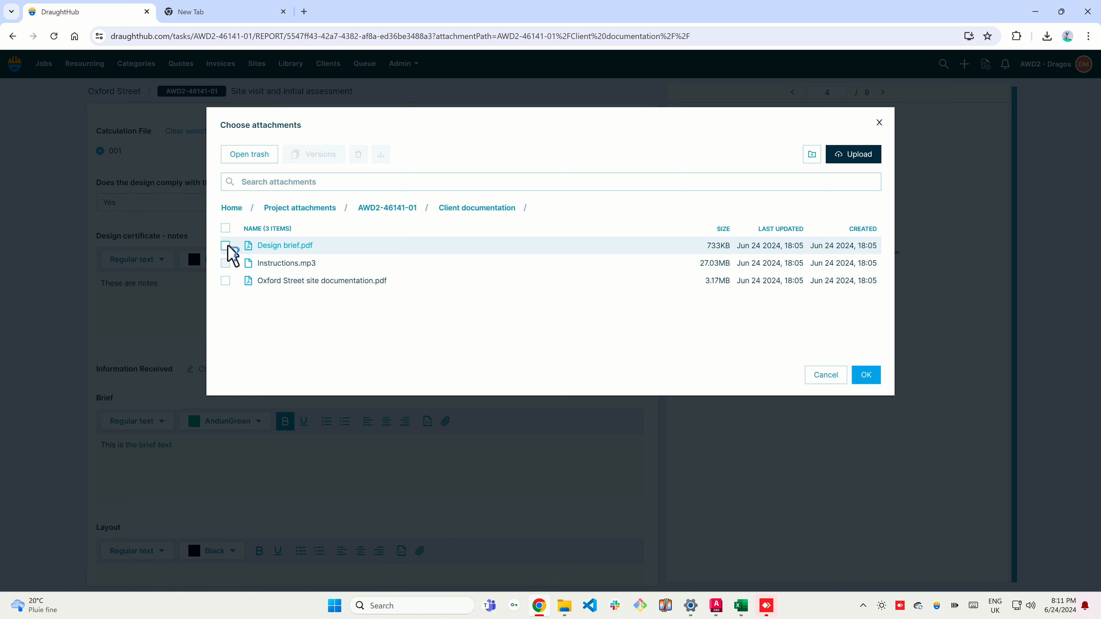
pyautogui.click(225, 245)
pyautogui.click(225, 280)
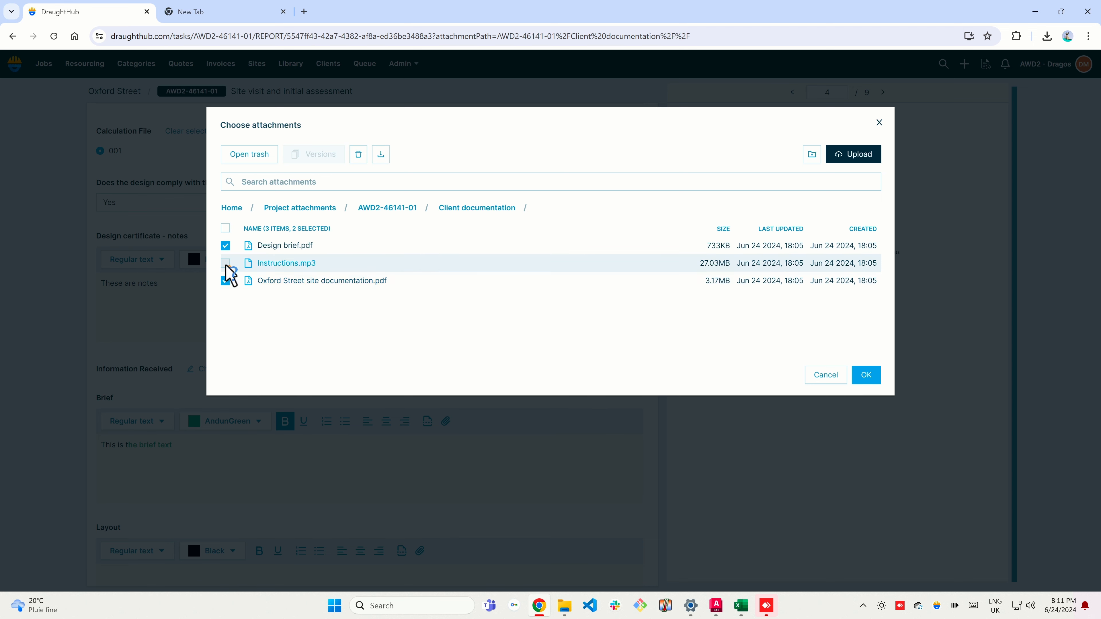
pyautogui.click(865, 374)
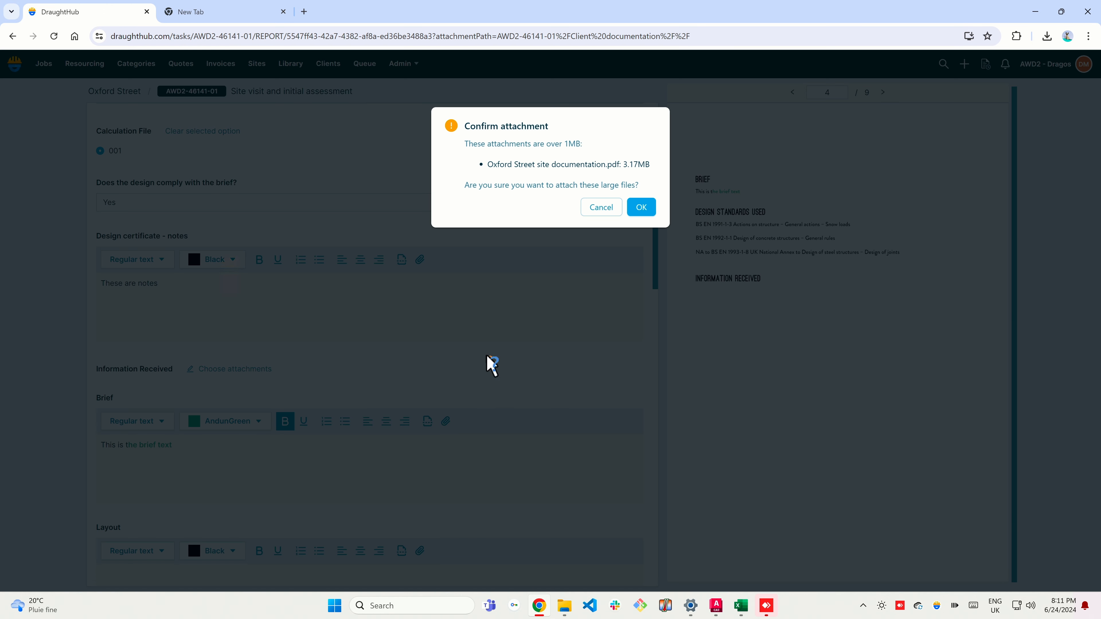
pyautogui.click(643, 207)
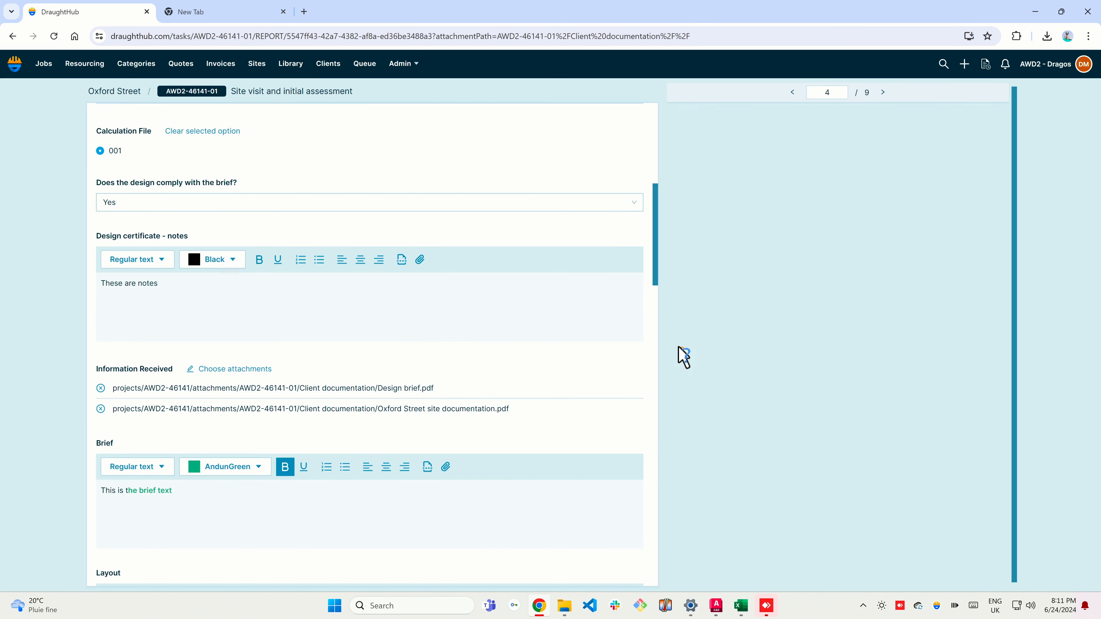
# Step: Review the remaining preview pages: the calculation file, the full width of the risk assessment table, the appendix and the back cover
pyautogui.click(883, 93)
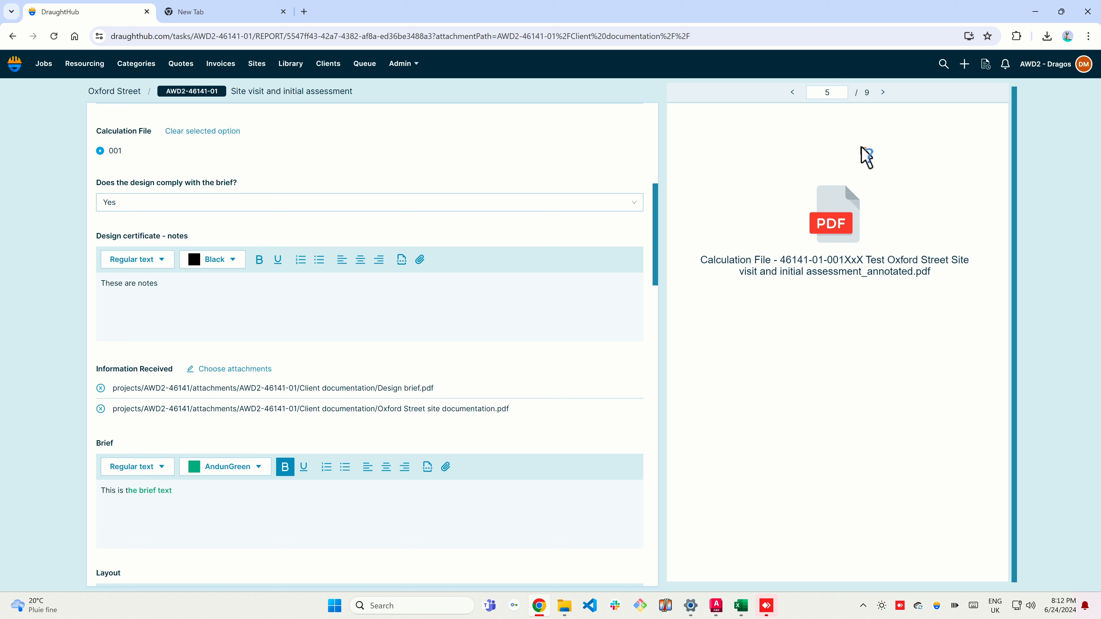
pyautogui.click(885, 93)
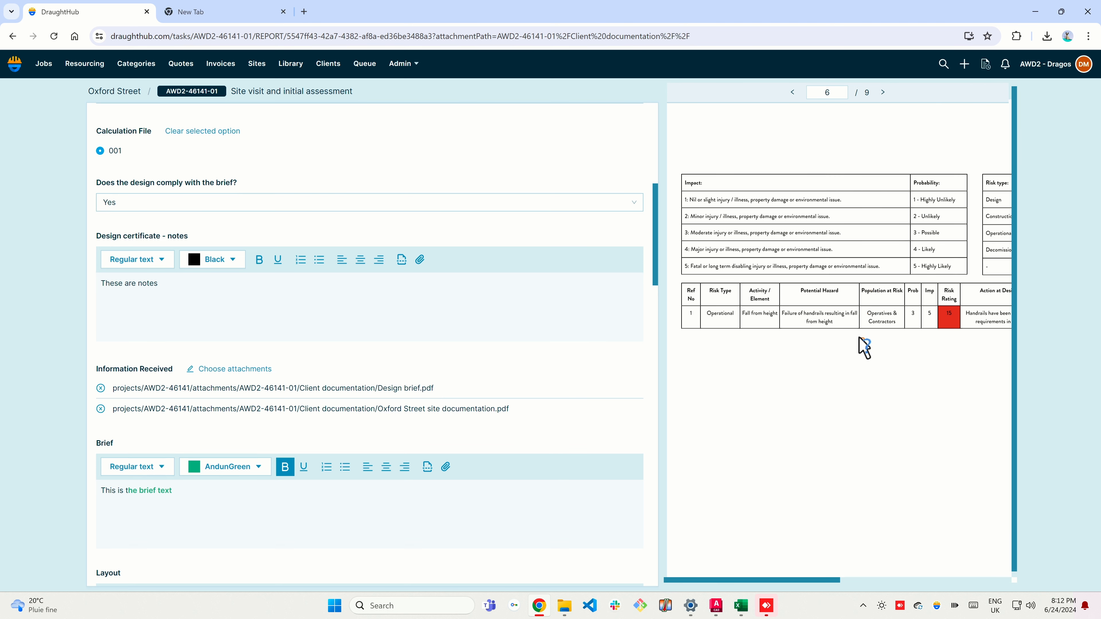
pyautogui.moveTo(737, 579); pyautogui.dragTo(710, 581)
pyautogui.moveTo(791, 581); pyautogui.dragTo(828, 579)
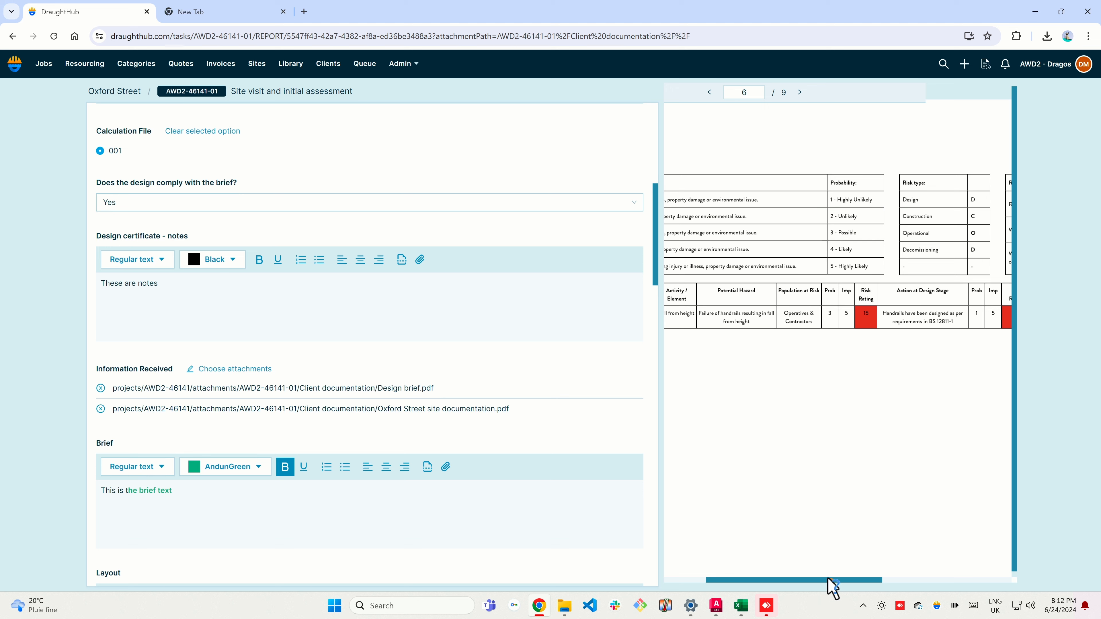
pyautogui.moveTo(828, 578); pyautogui.dragTo(878, 580)
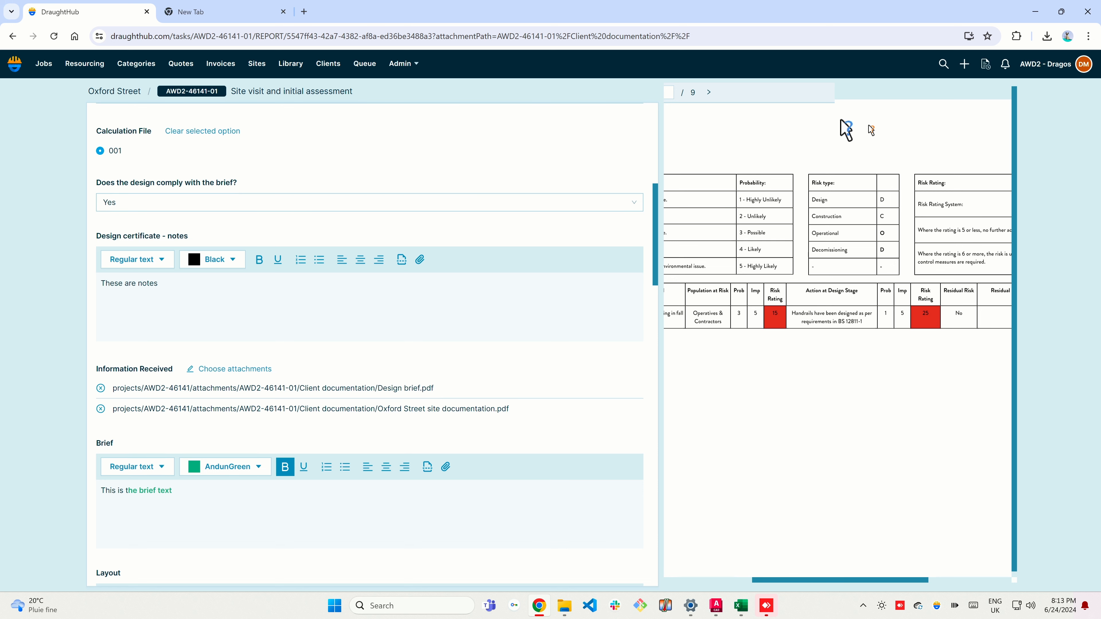
pyautogui.click(709, 93)
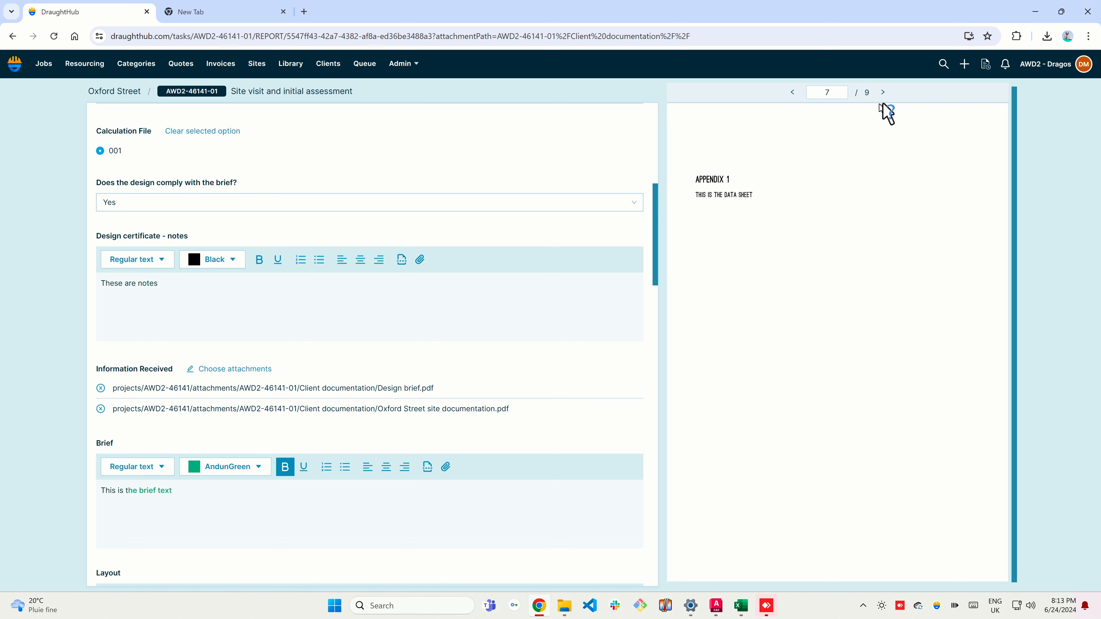
pyautogui.click(883, 92)
pyautogui.click(885, 92)
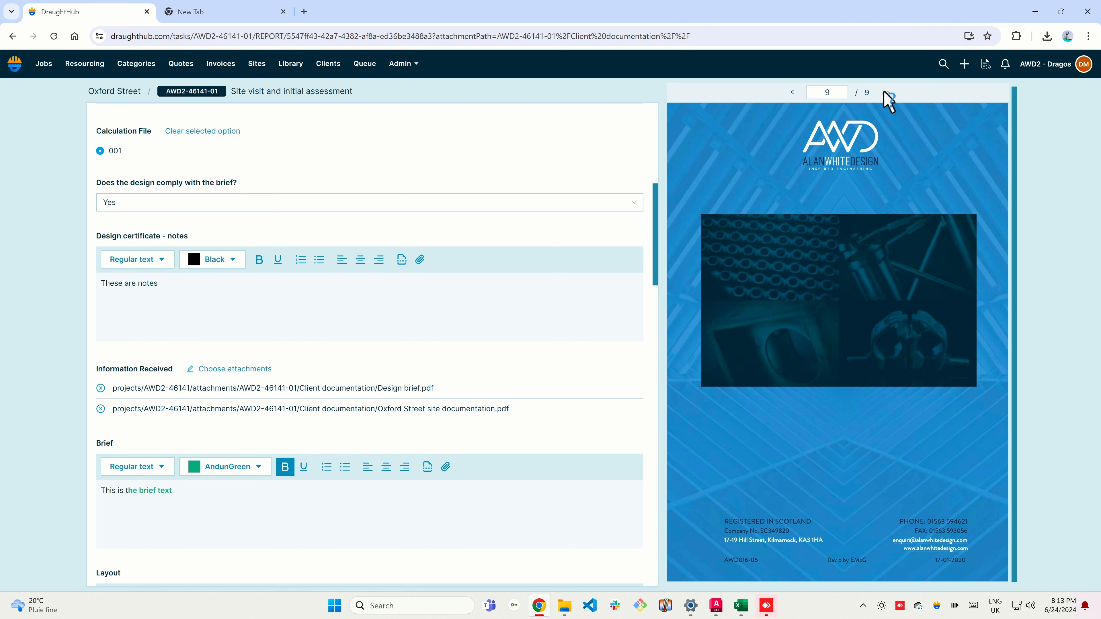
# Step: Download the 001 Report as a PDF and open the downloaded file
pyautogui.scroll(6, 620, 286)
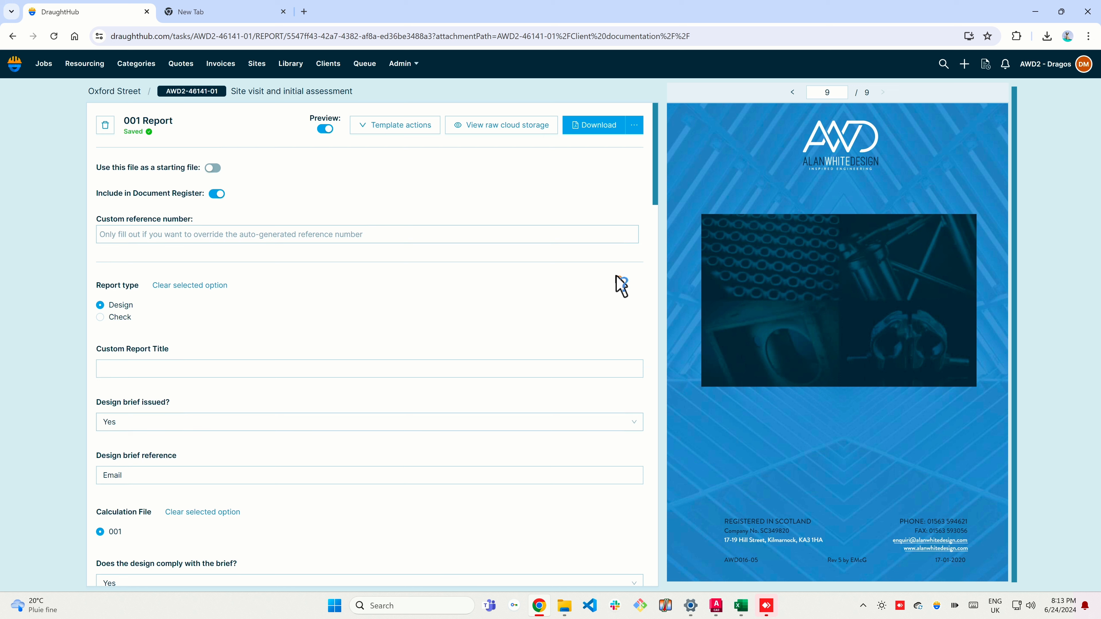
pyautogui.click(600, 127)
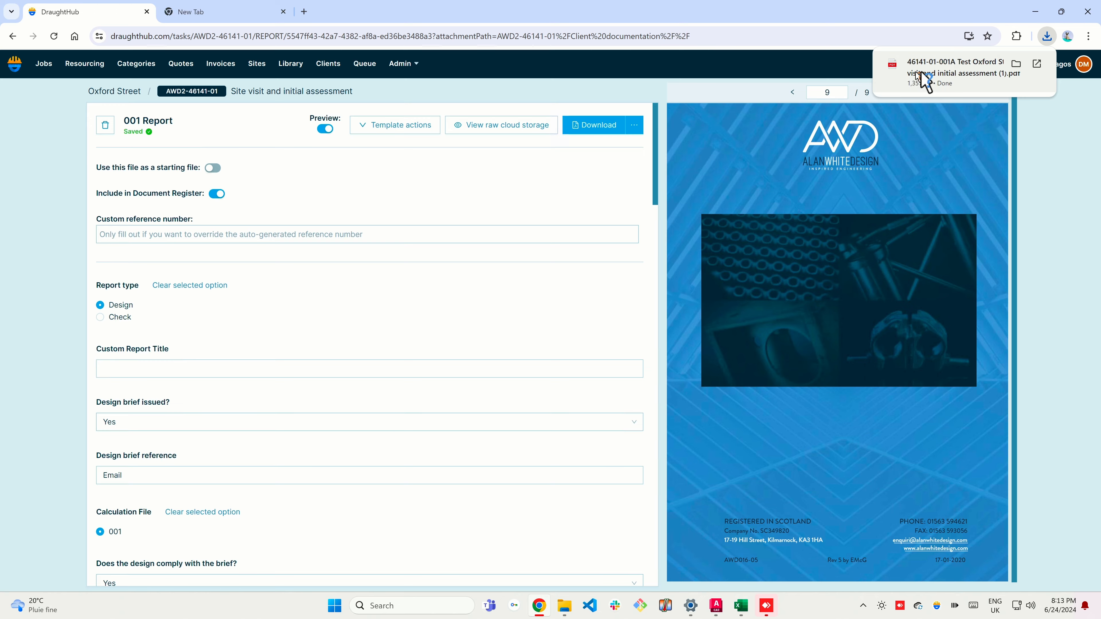
pyautogui.click(918, 75)
# Step: Check the downloaded report PDF from the cover through the revision history, design certificate, information received and calculation pages to the risk assessment
pyautogui.scroll(-15, 619, 368)
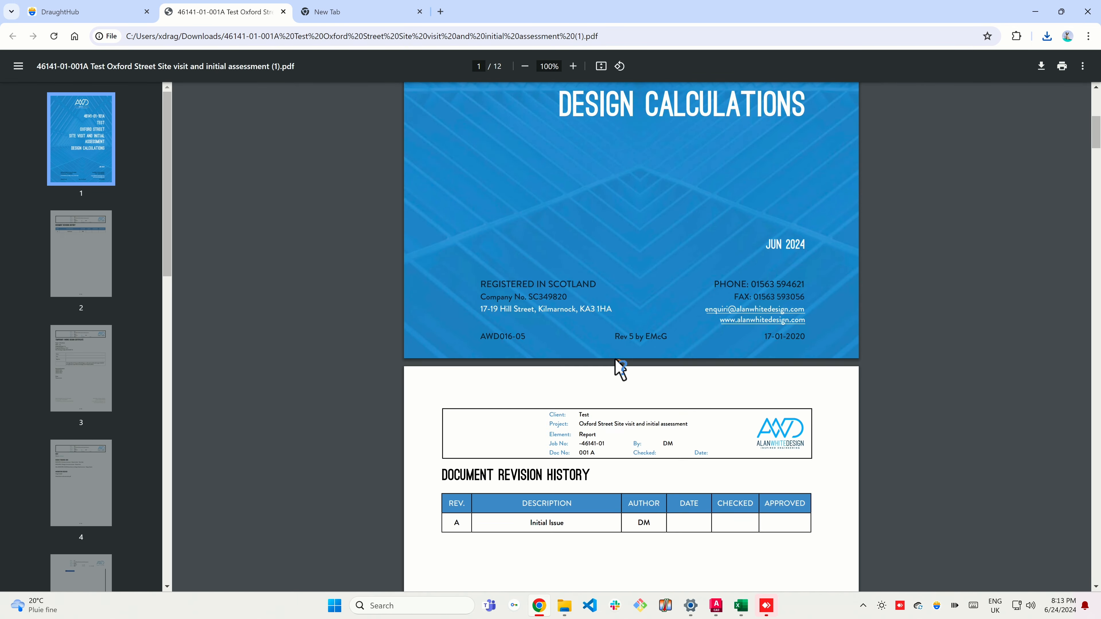
pyautogui.scroll(-15, 619, 368)
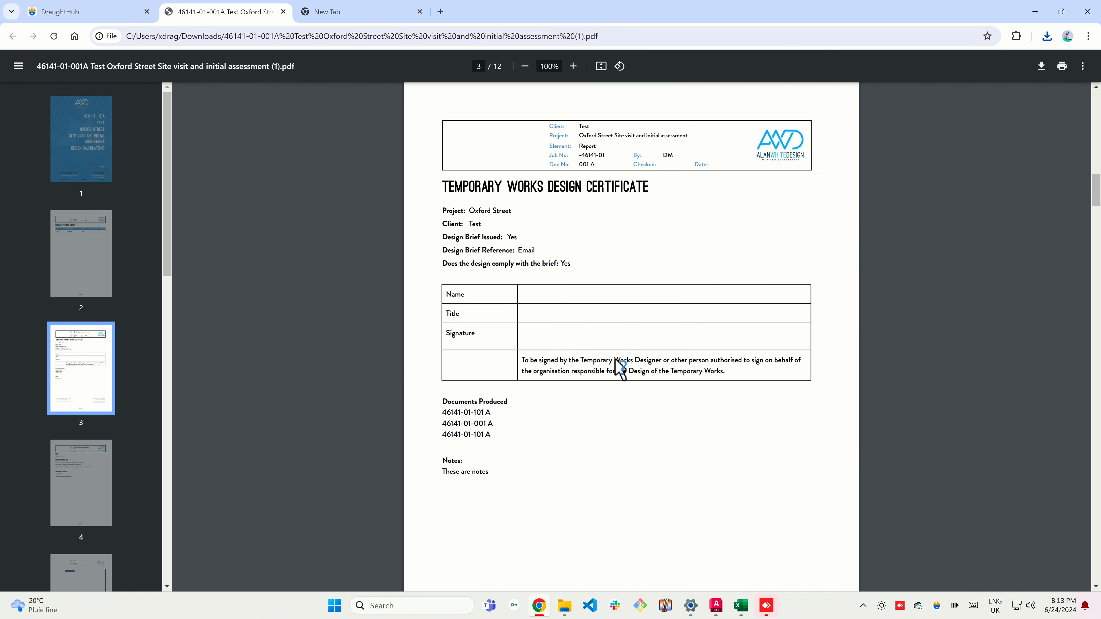
pyautogui.scroll(-15, 620, 369)
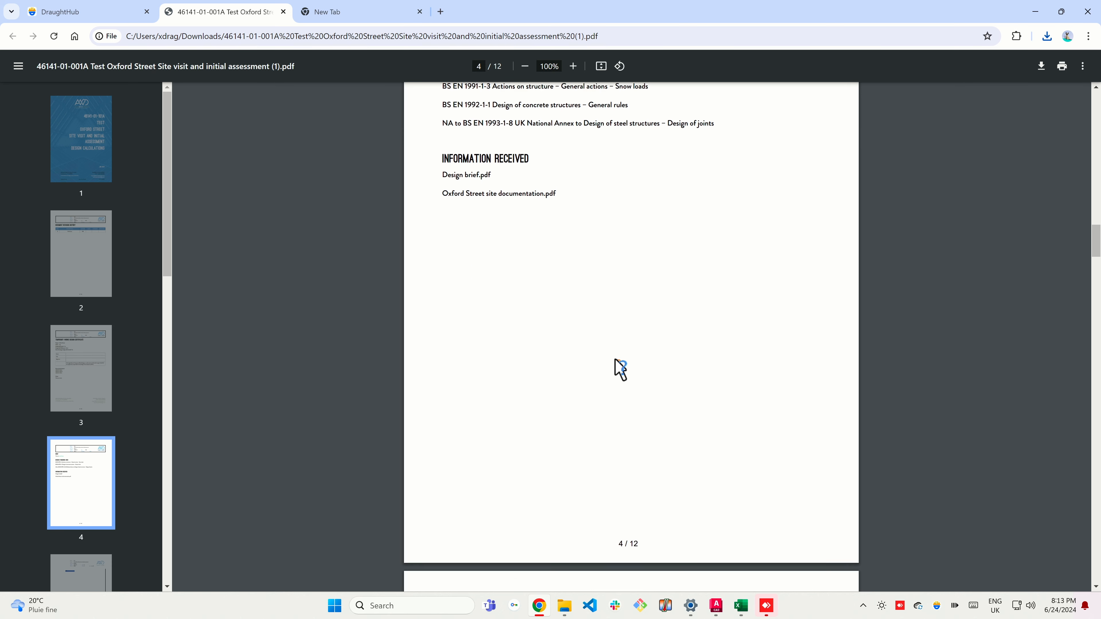
pyautogui.scroll(-8, 620, 369)
pyautogui.scroll(3, 620, 369)
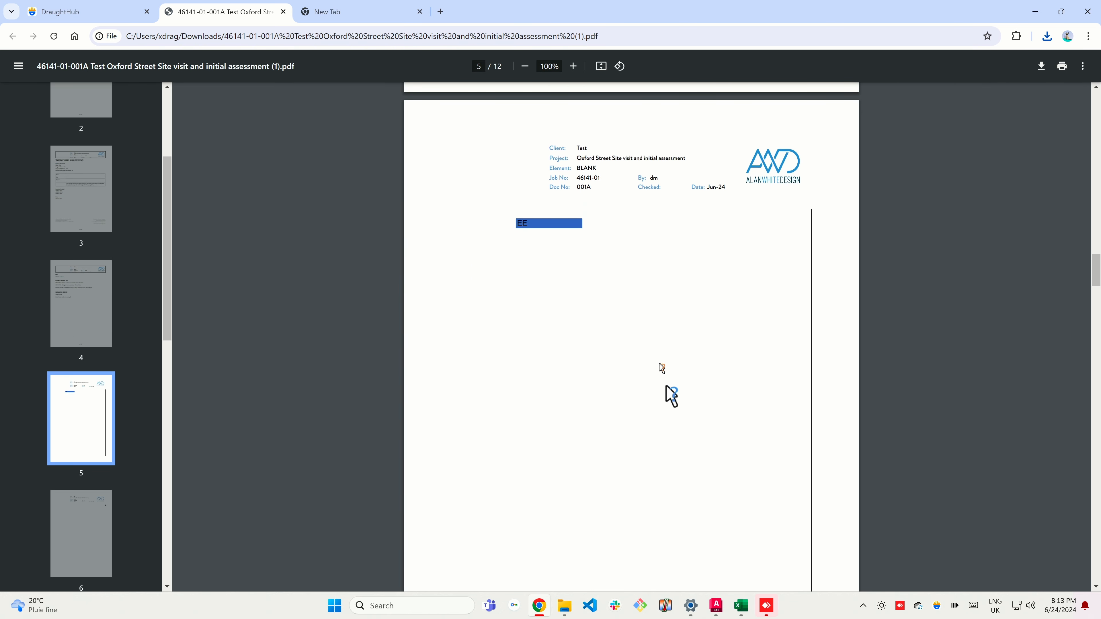
pyautogui.scroll(-10, 681, 435)
pyautogui.scroll(-15, 678, 426)
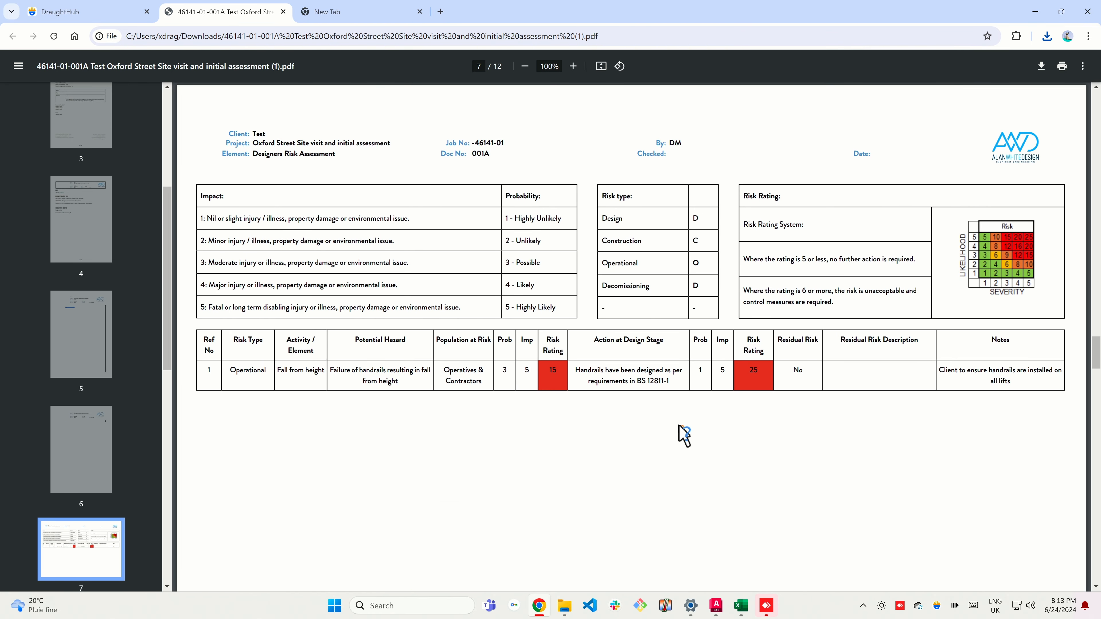
# Step: Examine the rest of the report PDF: the Appendix 1 page, the self-tapping screws data sheets and the back cover
pyautogui.scroll(-8, 684, 435)
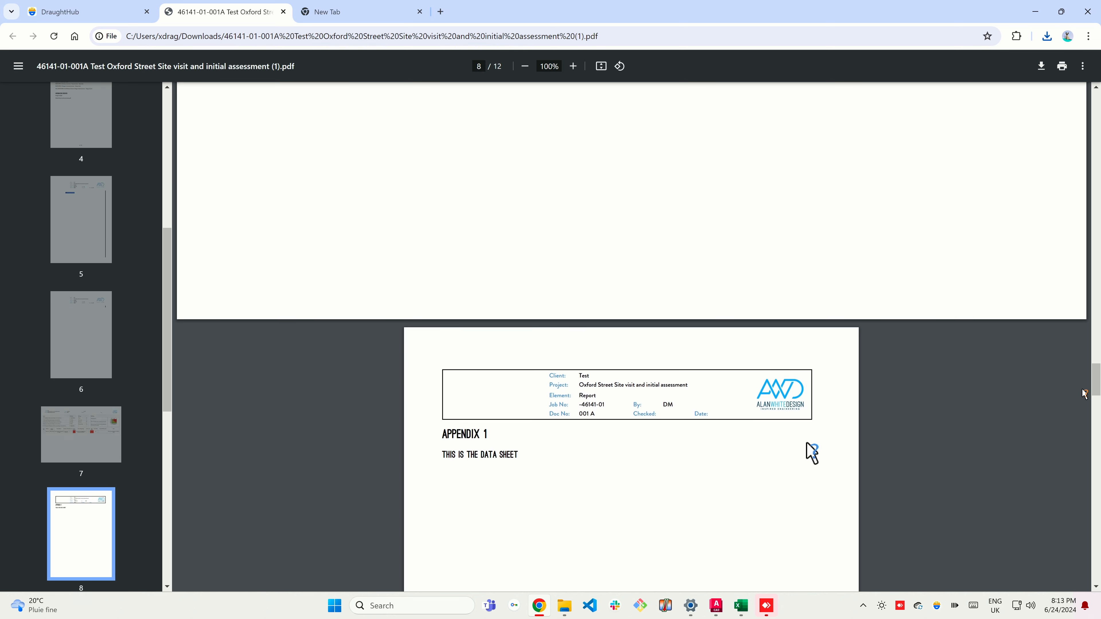
pyautogui.scroll(4, 810, 451)
pyautogui.scroll(-12, 811, 453)
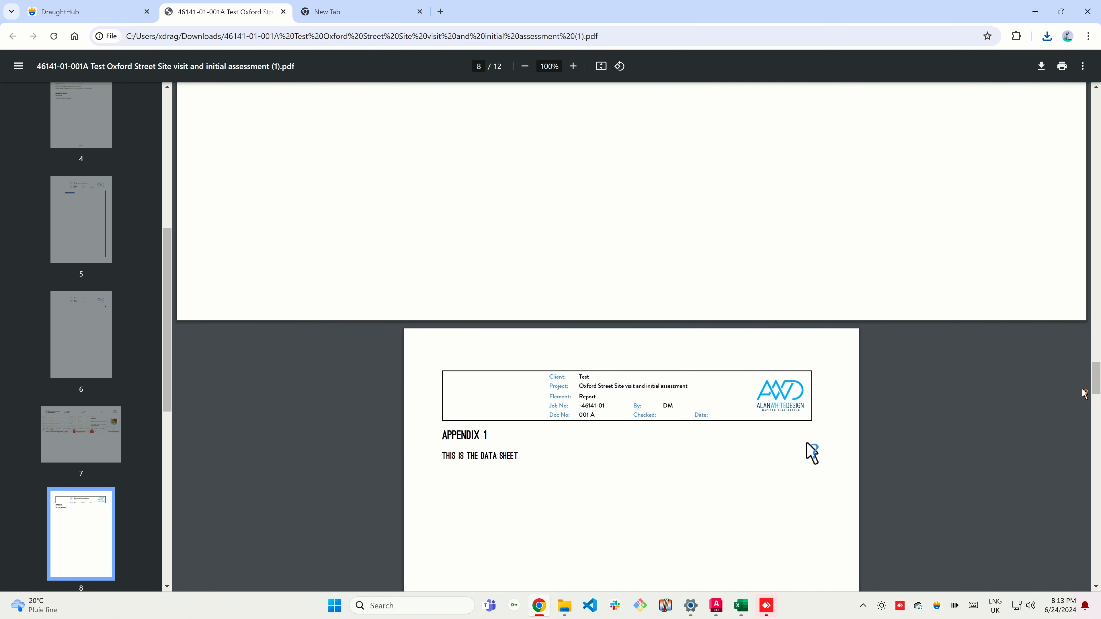
pyautogui.scroll(-15, 811, 453)
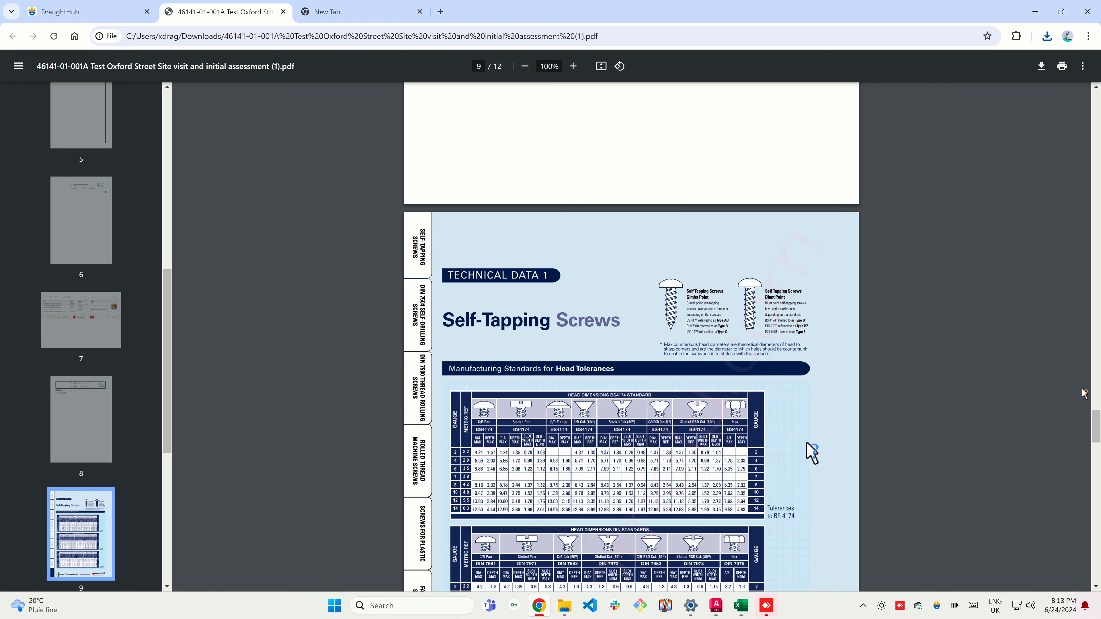
pyautogui.scroll(-18, 808, 447)
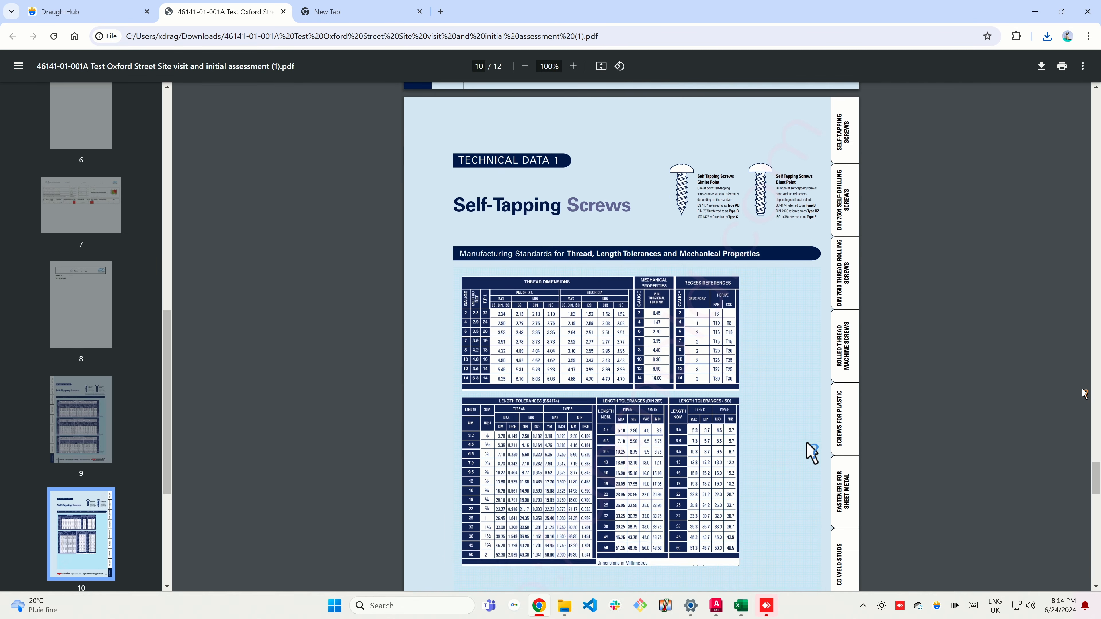
pyautogui.scroll(-18, 811, 453)
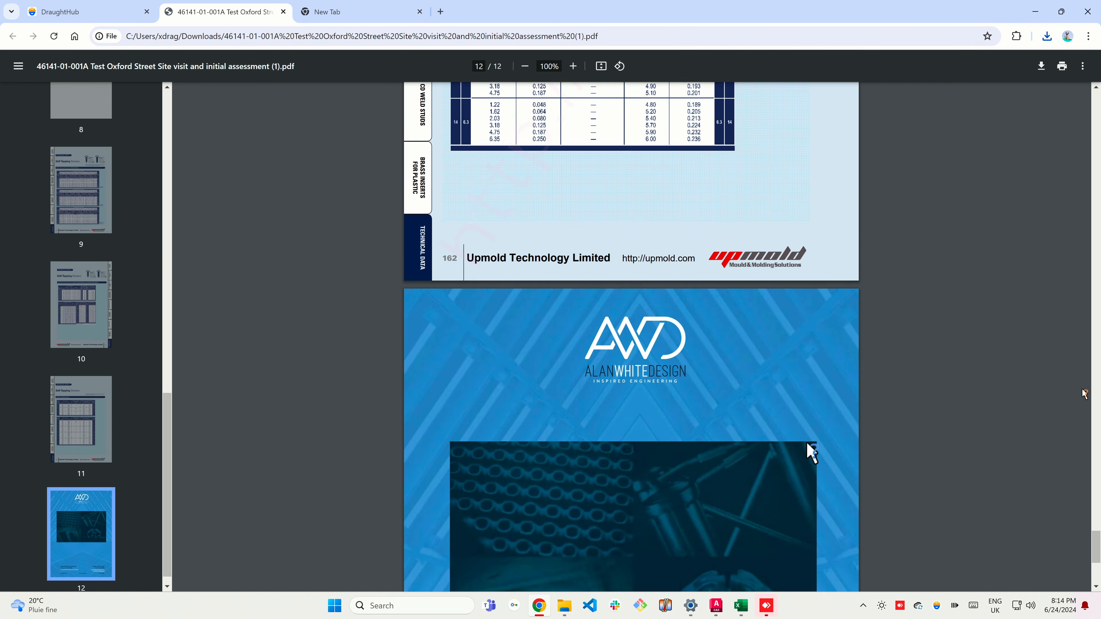
# Step: Return to the Site visit and initial assessment job in DraughtHub and try to request a review
pyautogui.click(109, 20)
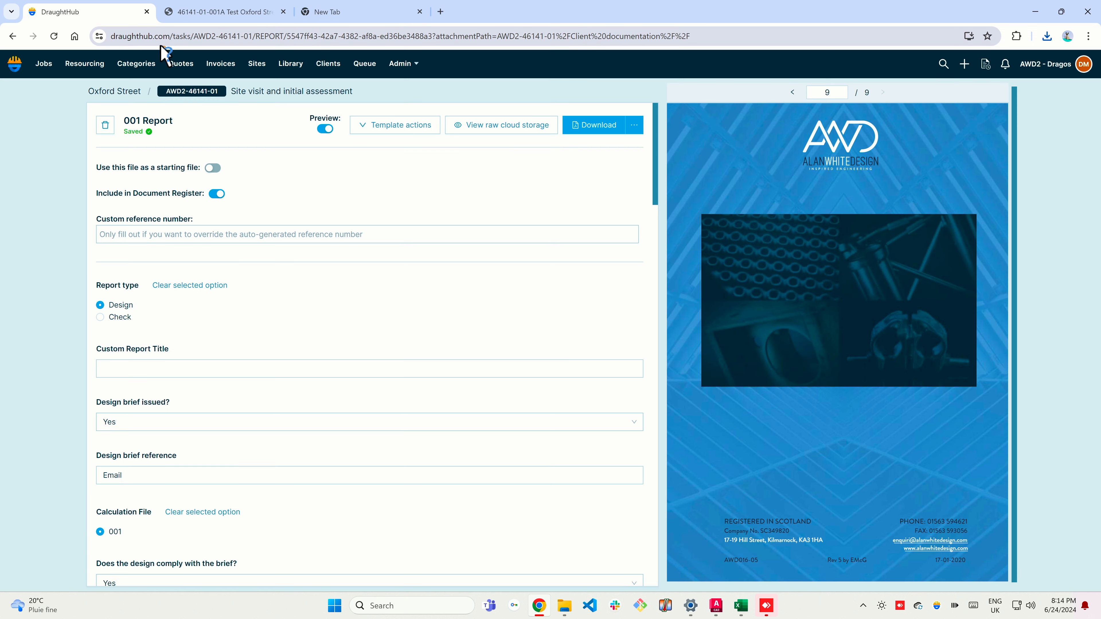
pyautogui.click(271, 91)
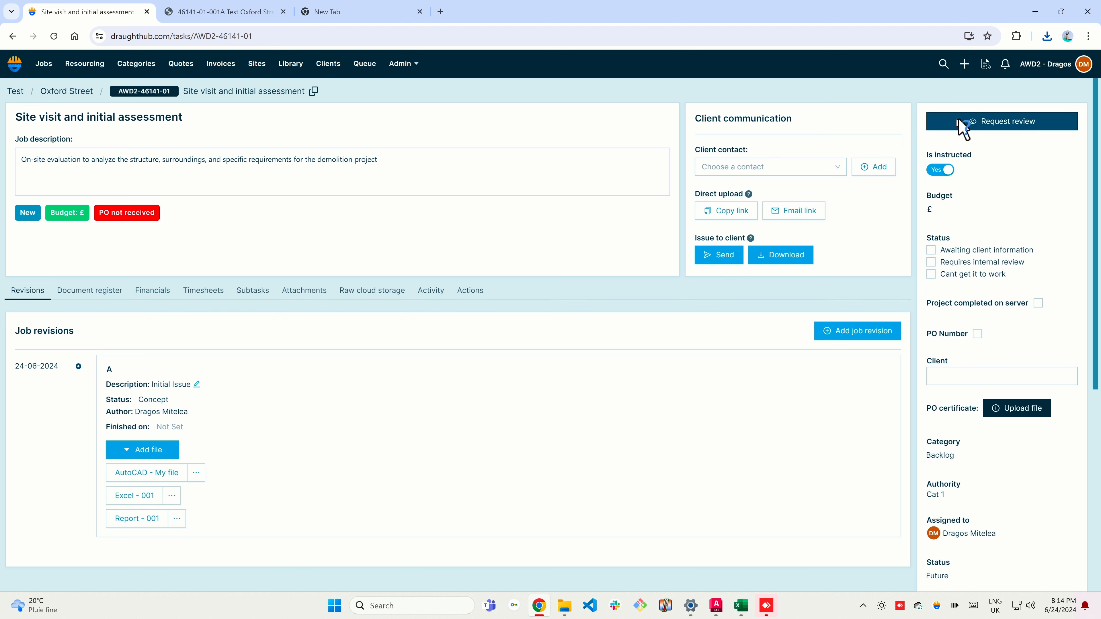
pyautogui.click(1019, 128)
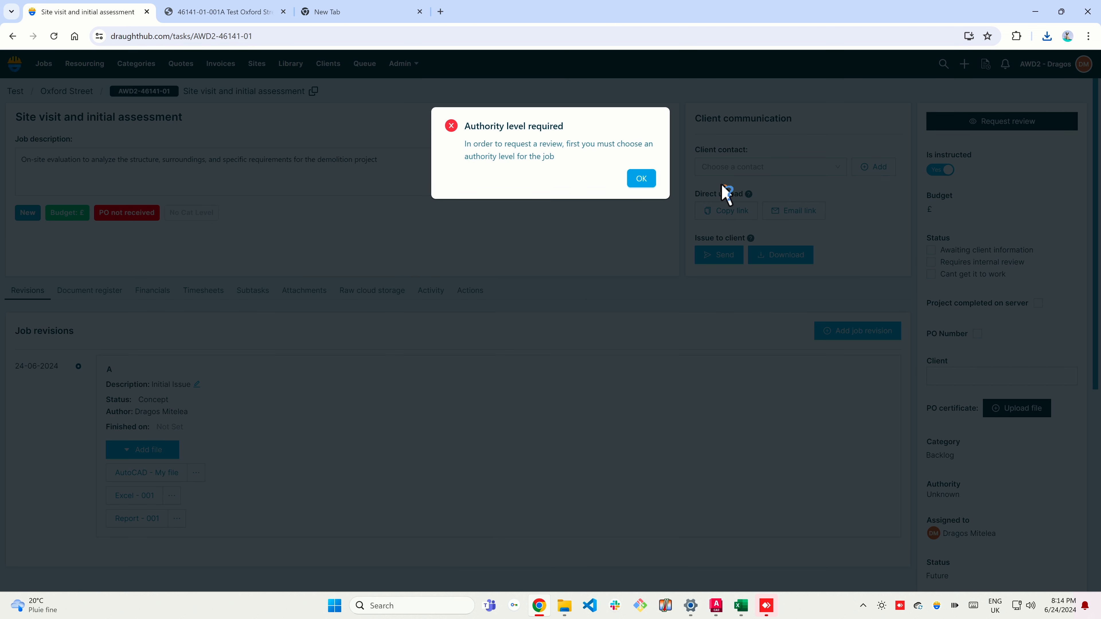
pyautogui.click(641, 179)
# Step: Set the job's authority level to Cat 1 and submit the change
pyautogui.click(952, 495)
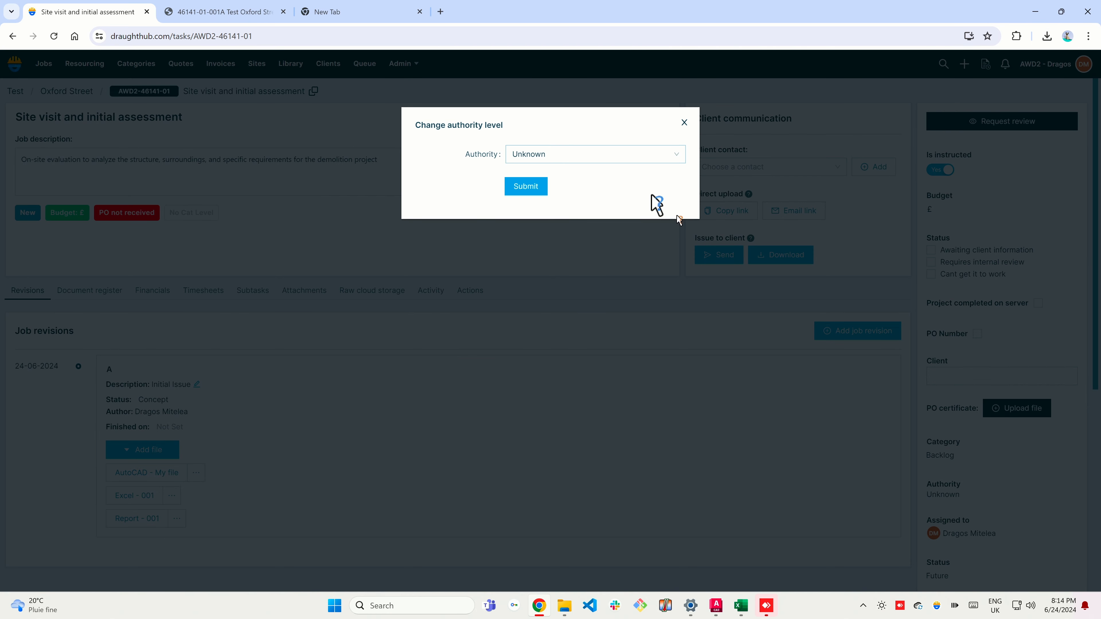
pyautogui.click(613, 157)
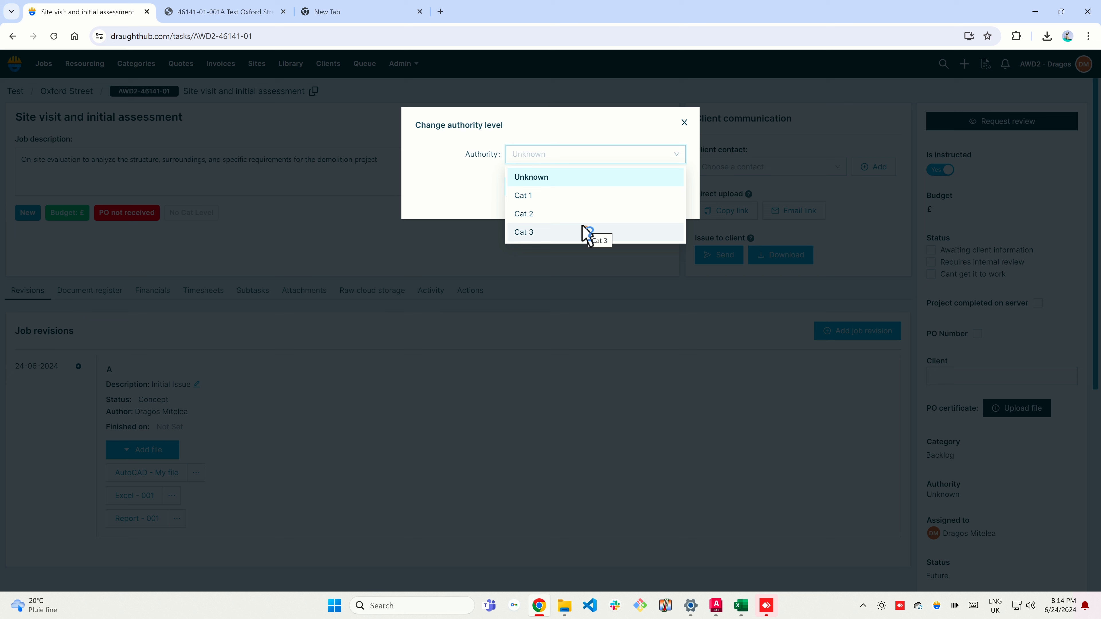
pyautogui.click(533, 196)
pyautogui.click(541, 197)
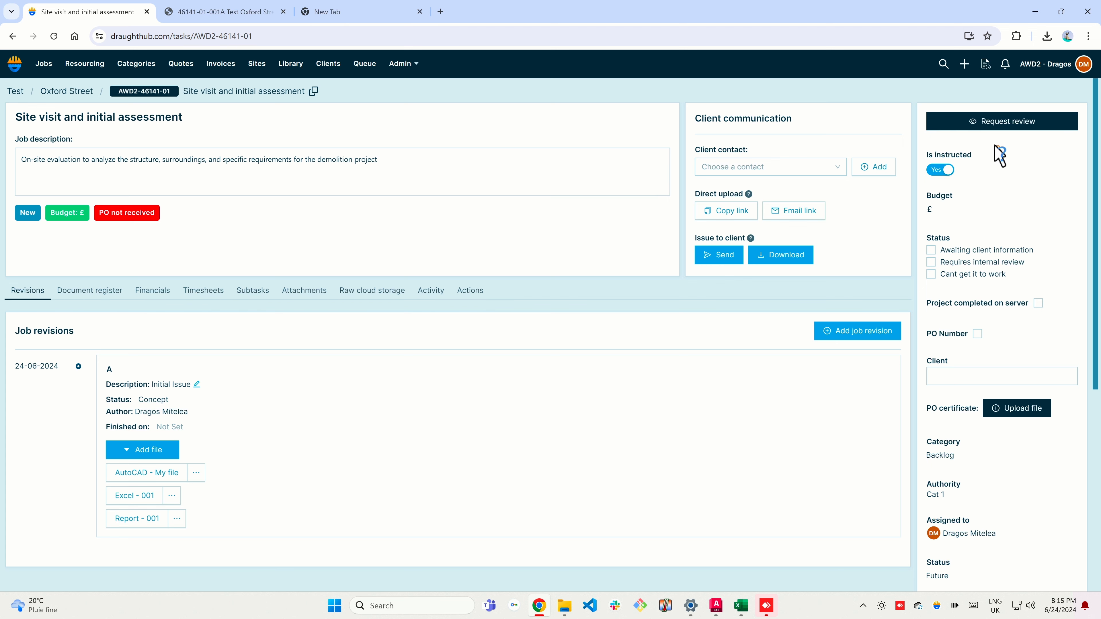
# Step: Start a review request for the job and choose the job's assignee as the reviewer
pyautogui.click(996, 123)
pyautogui.click(591, 155)
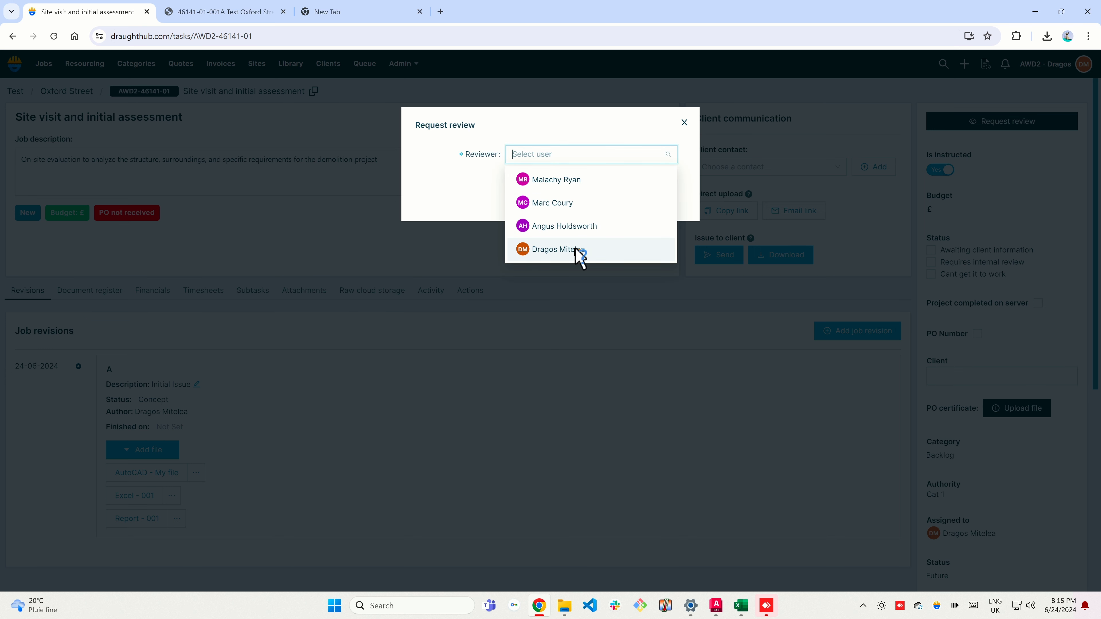
pyautogui.click(595, 252)
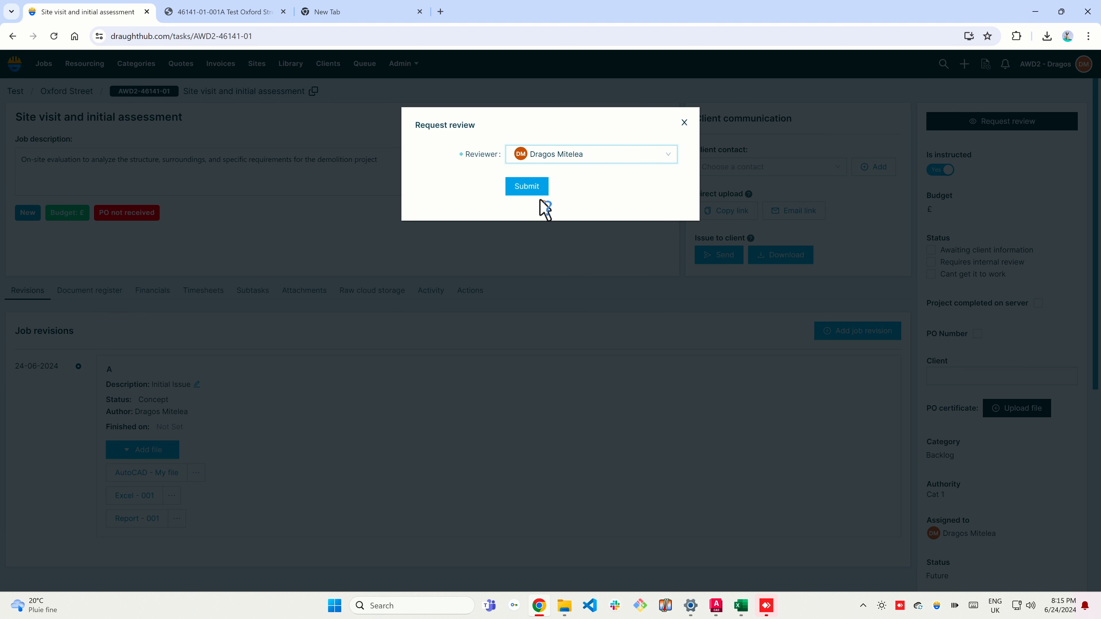